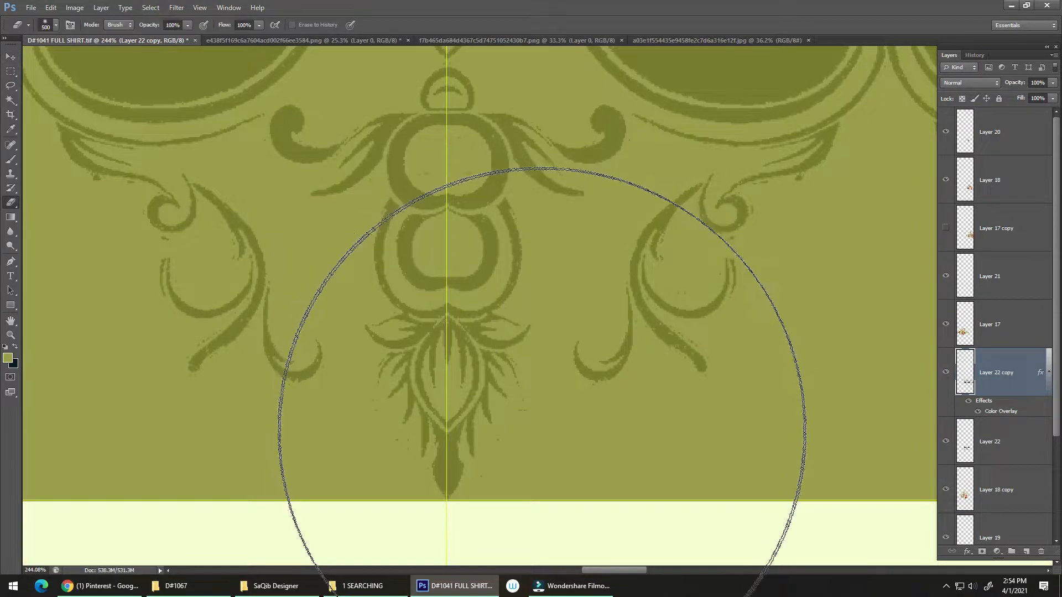
# Lasso the stray specks around the lower tip of the central pendant ornament, delete them and clear the selection
pyautogui.press('l')
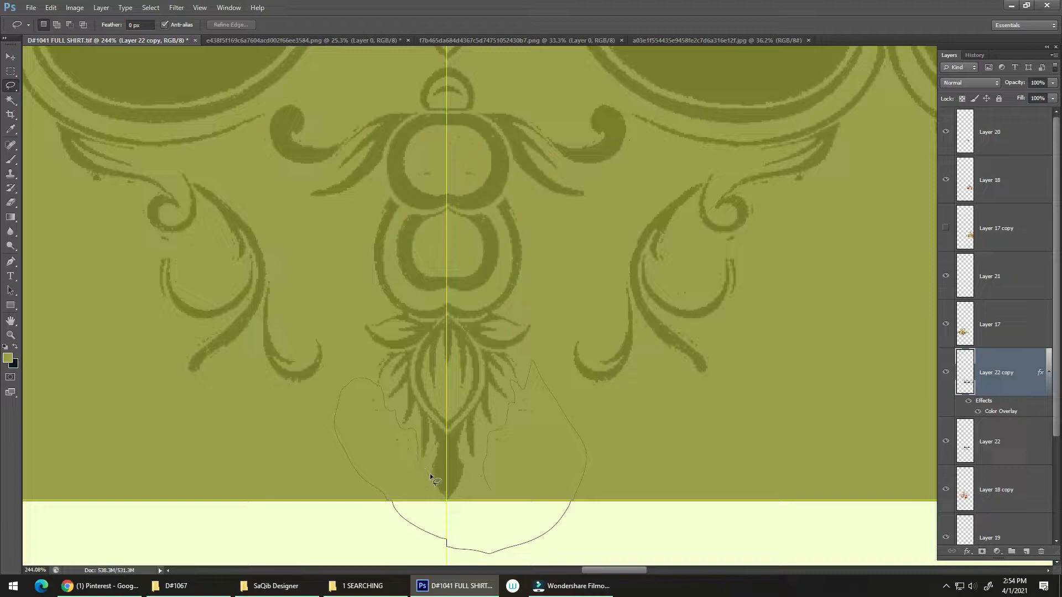
pyautogui.moveTo(429, 474); pyautogui.dragTo(434, 510)
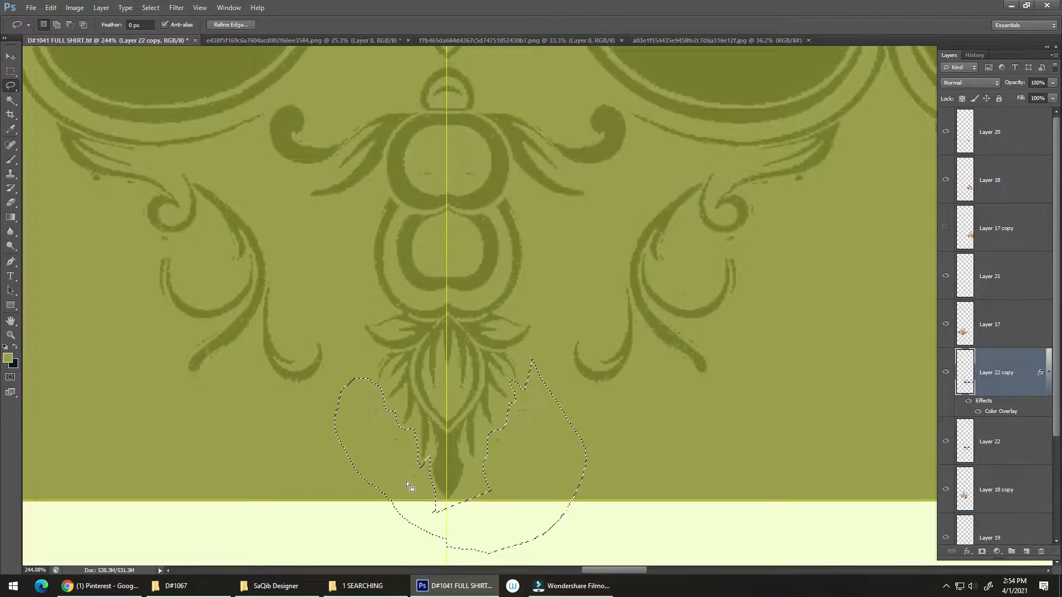
pyautogui.press('Delete')
pyautogui.hotkey('ctrl', 'd')
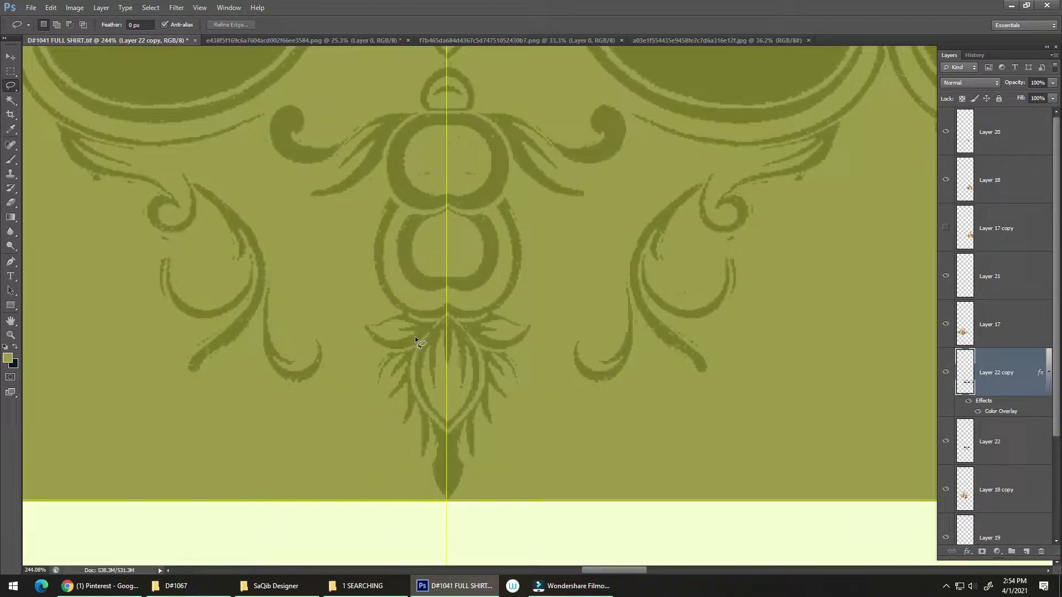
# Set the Eraser to a 35 px hard round brush
pyautogui.press('e')
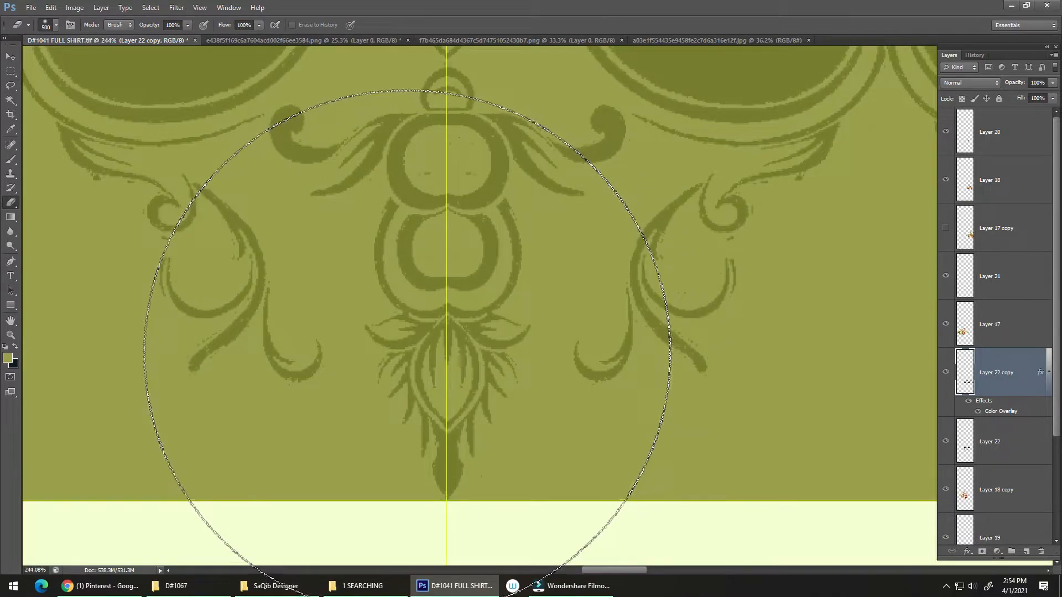
pyautogui.press('[')
pyautogui.press('[')
pyautogui.press('[')
pyautogui.press('[')
pyautogui.press('[')
pyautogui.press('[')
pyautogui.press('[')
pyautogui.press('[')
pyautogui.press('[')
pyautogui.press('[')
pyautogui.press('[')
pyautogui.press('[')
pyautogui.press('[')
pyautogui.press('[')
pyautogui.press('[')
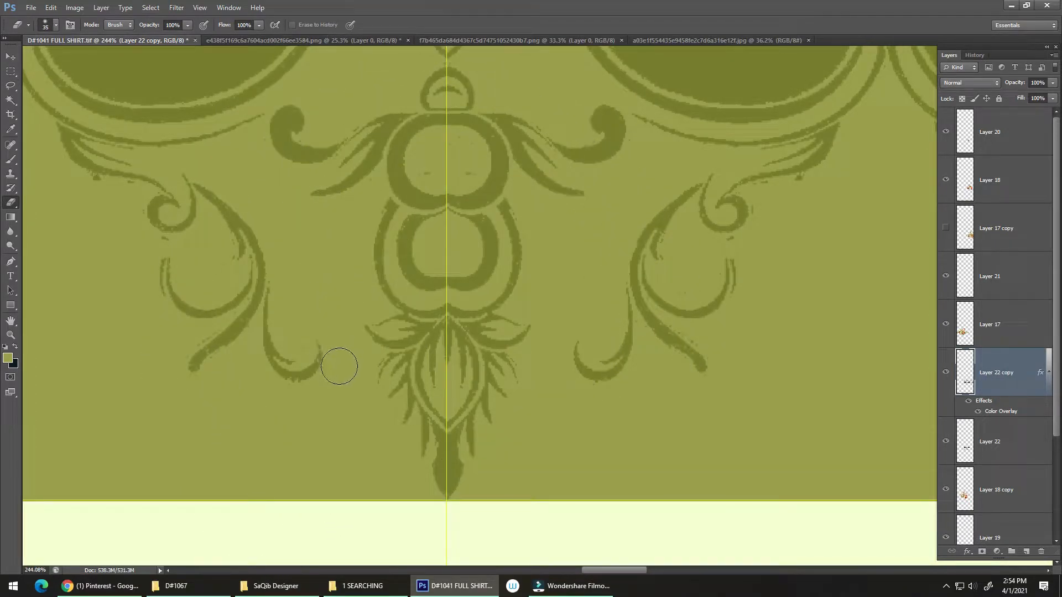
pyautogui.rightClick(346, 289)
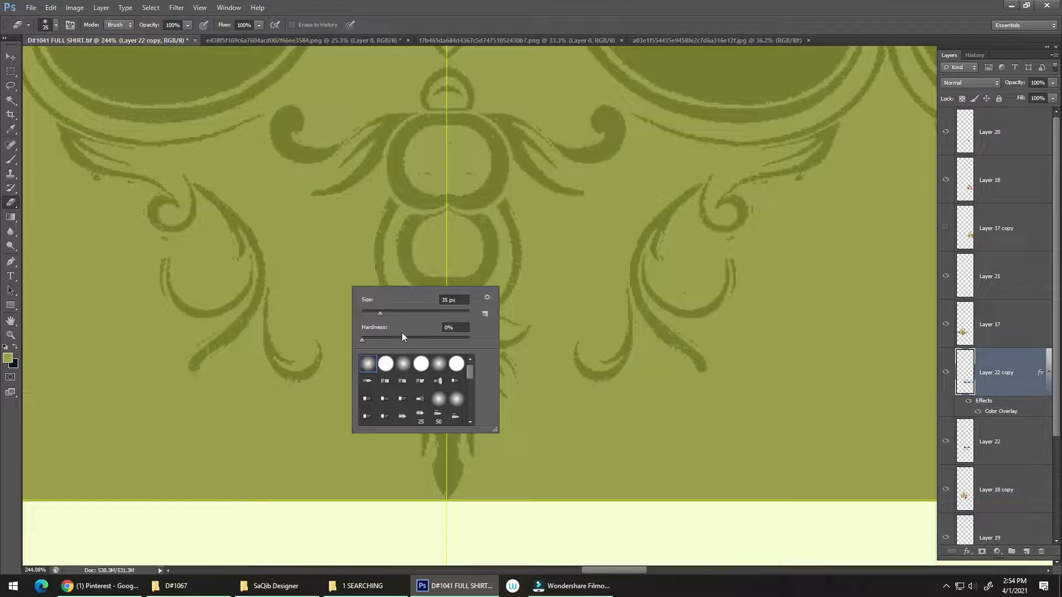
pyautogui.doubleClick(387, 367)
# Erase the stray marks beside the small curl of the scroll ornament further right along the border
pyautogui.moveTo(505, 316); pyautogui.dragTo(264, 361)
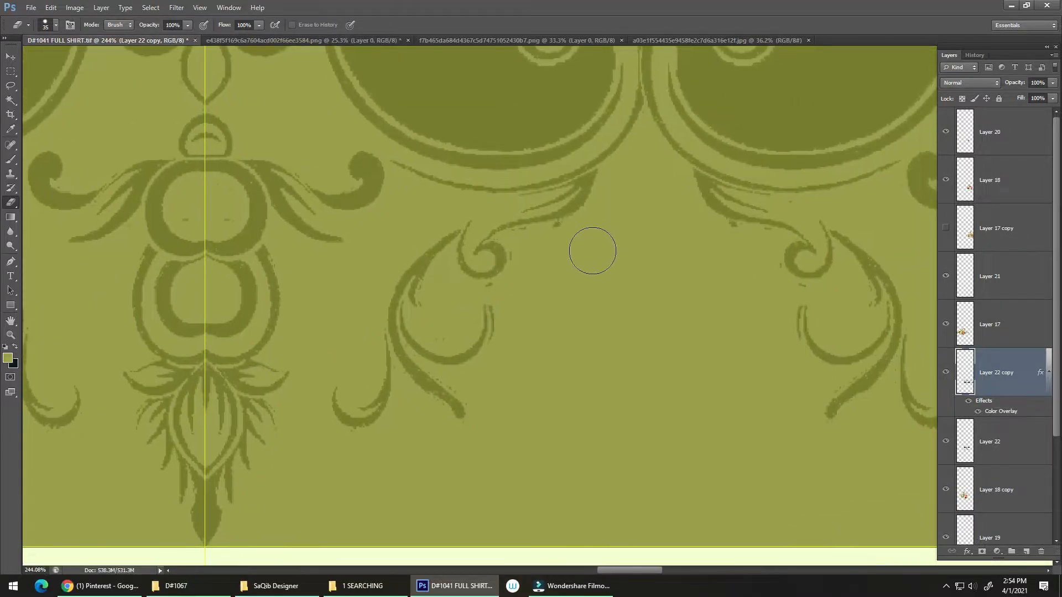
pyautogui.moveTo(552, 300); pyautogui.dragTo(530, 267)
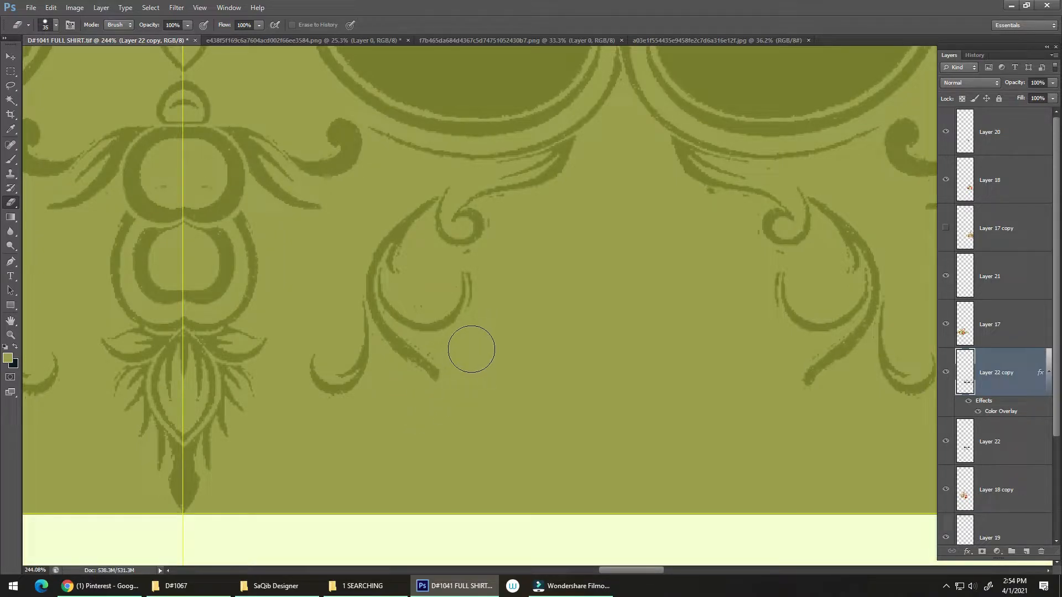
pyautogui.scroll(-5, 574, 352)
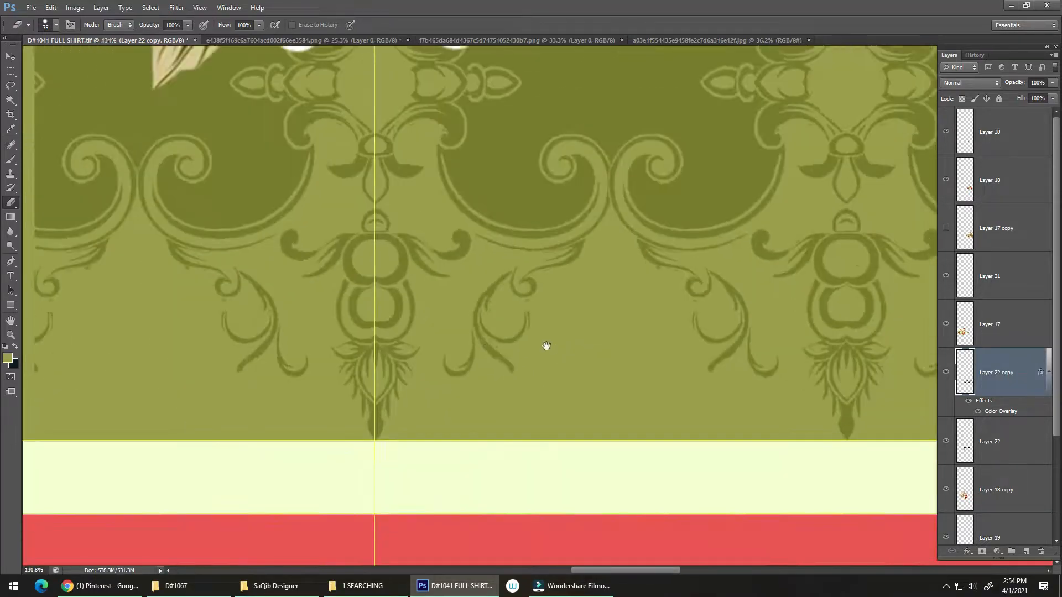
pyautogui.moveTo(553, 343)
pyautogui.mouseDown()
pyautogui.moveTo(496, 341)
pyautogui.moveTo(458, 358)
pyautogui.moveTo(500, 365)
pyautogui.moveTo(443, 360)
pyautogui.moveTo(441, 351)
pyautogui.moveTo(483, 339)
pyautogui.moveTo(406, 363)
pyautogui.moveTo(471, 365)
pyautogui.moveTo(398, 372)
pyautogui.moveTo(453, 380)
pyautogui.moveTo(509, 299)
pyautogui.mouseUp()
pyautogui.scroll(-3, 492, 318)
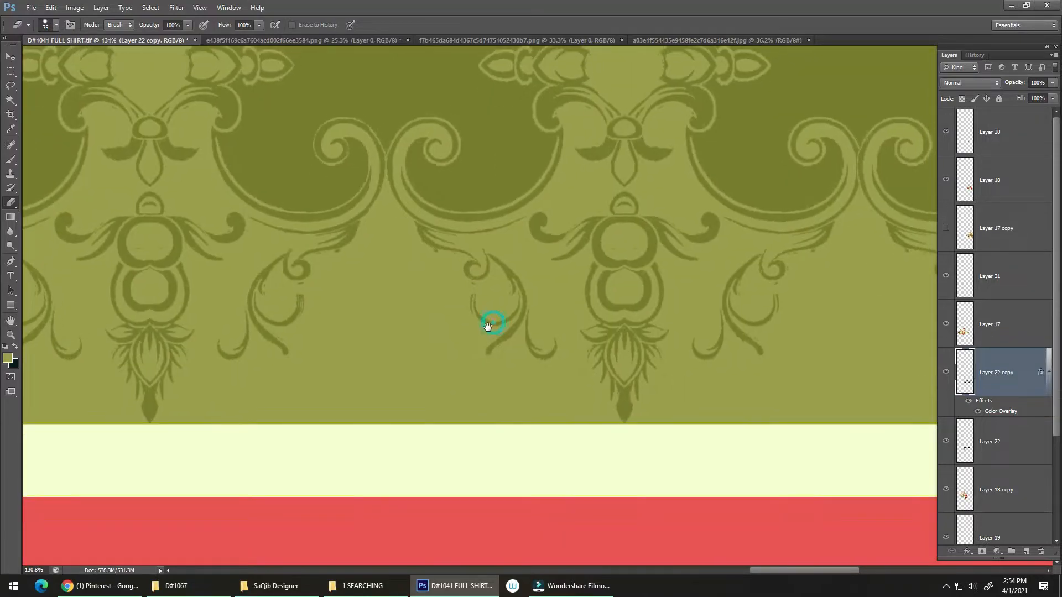
pyautogui.scroll(5, 481, 332)
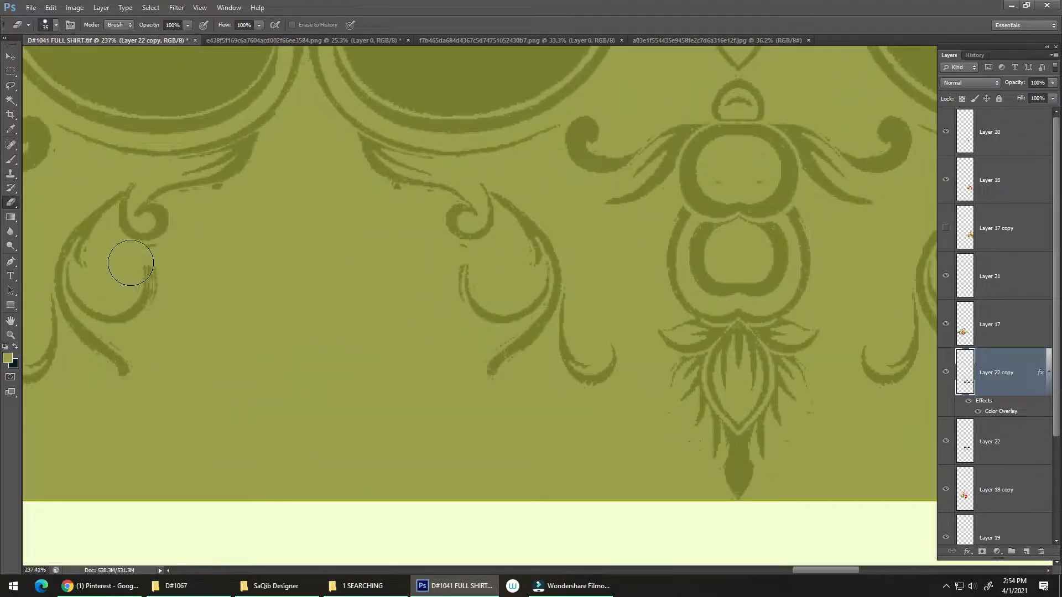
pyautogui.moveTo(120, 276)
pyautogui.mouseDown()
pyautogui.moveTo(142, 261)
pyautogui.moveTo(233, 292)
pyautogui.mouseUp()
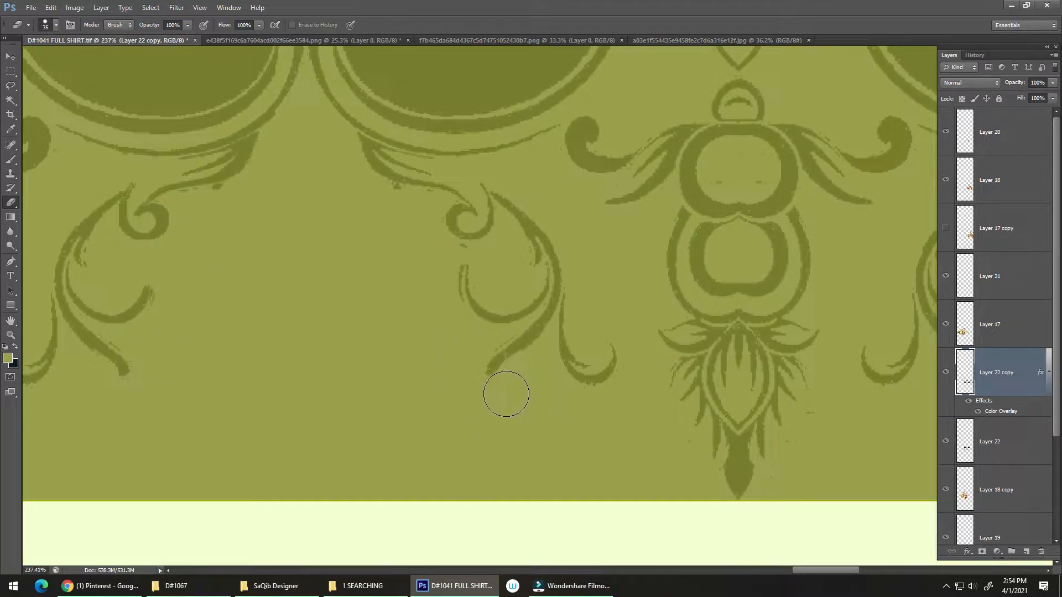
# Erase the stray specks around the leafy tip of the next pendant ornament
pyautogui.moveTo(509, 374)
pyautogui.mouseDown()
pyautogui.moveTo(412, 317)
pyautogui.moveTo(397, 328)
pyautogui.mouseUp()
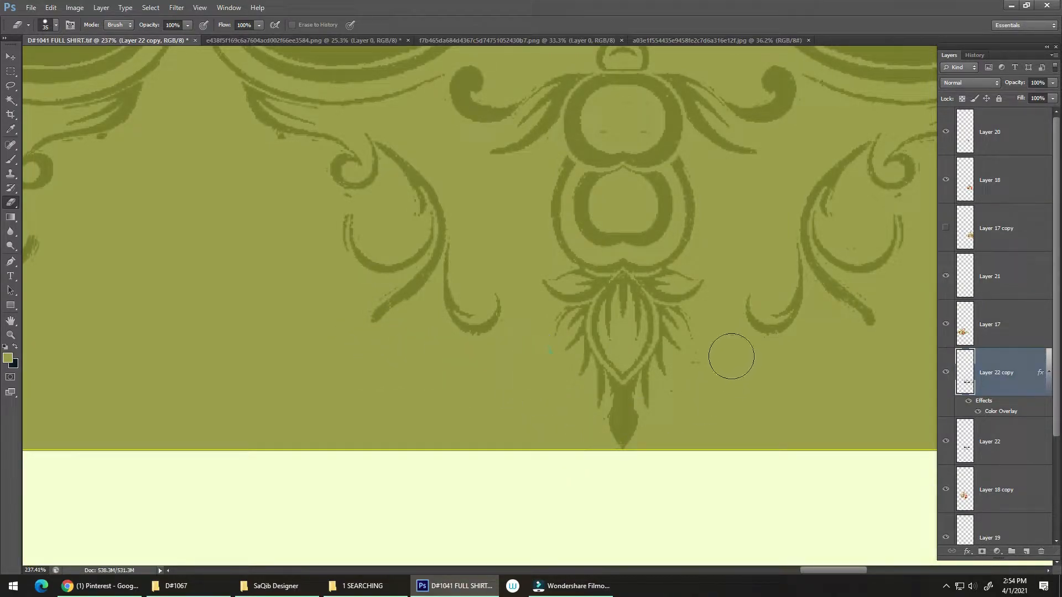
pyautogui.moveTo(652, 452)
pyautogui.mouseDown()
pyautogui.moveTo(635, 387)
pyautogui.moveTo(562, 376)
pyautogui.moveTo(547, 396)
pyautogui.mouseUp()
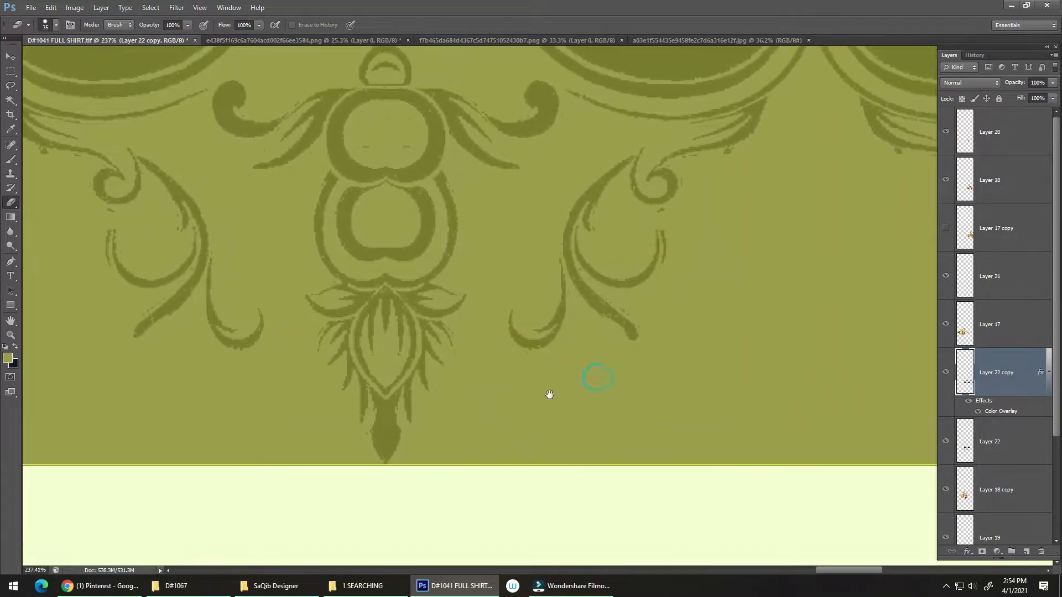
pyautogui.moveTo(641, 285); pyautogui.dragTo(546, 384)
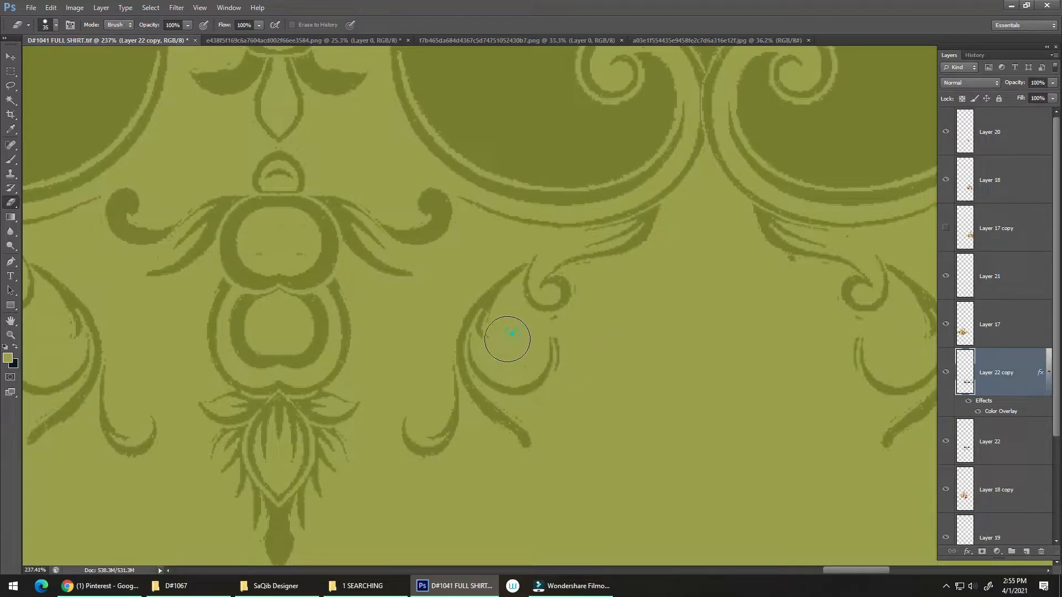
# Clean the leftover specks off the following scrolls and pendants toward the right end of the border
pyautogui.moveTo(519, 363); pyautogui.dragTo(543, 334)
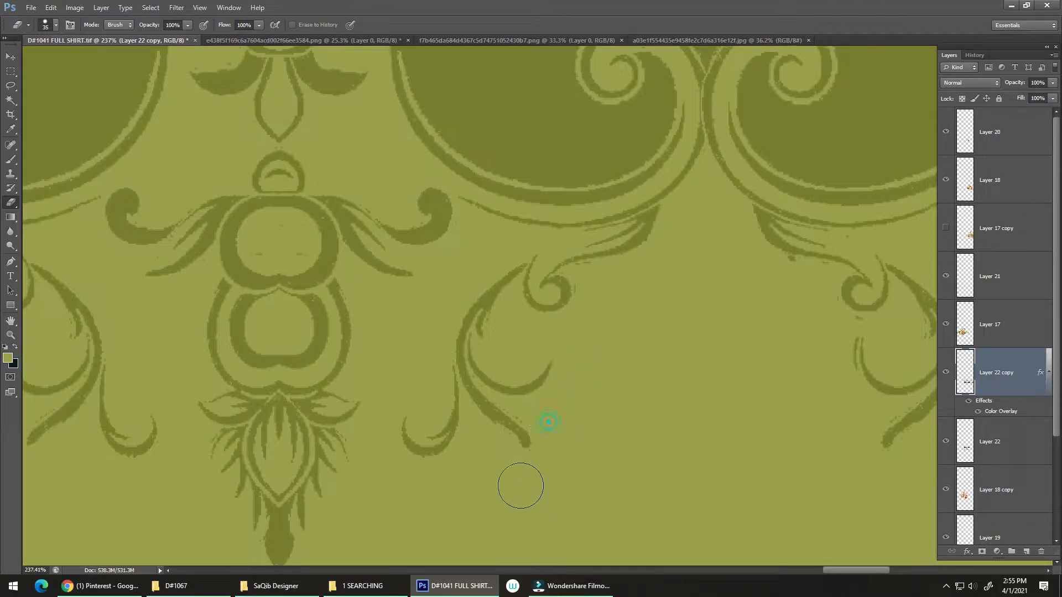
pyautogui.moveTo(581, 400); pyautogui.dragTo(403, 282)
pyautogui.moveTo(526, 363); pyautogui.dragTo(393, 483)
pyautogui.moveTo(491, 399); pyautogui.dragTo(566, 320)
pyautogui.moveTo(515, 481); pyautogui.dragTo(520, 309)
pyautogui.moveTo(638, 305)
pyautogui.mouseDown()
pyautogui.moveTo(595, 373)
pyautogui.moveTo(450, 357)
pyautogui.mouseUp()
pyautogui.moveTo(354, 302)
pyautogui.mouseDown()
pyautogui.moveTo(402, 342)
pyautogui.moveTo(405, 333)
pyautogui.moveTo(400, 378)
pyautogui.moveTo(427, 367)
pyautogui.mouseUp()
pyautogui.moveTo(621, 404); pyautogui.dragTo(332, 360)
pyautogui.moveTo(516, 391); pyautogui.dragTo(564, 470)
pyautogui.moveTo(541, 423); pyautogui.dragTo(442, 424)
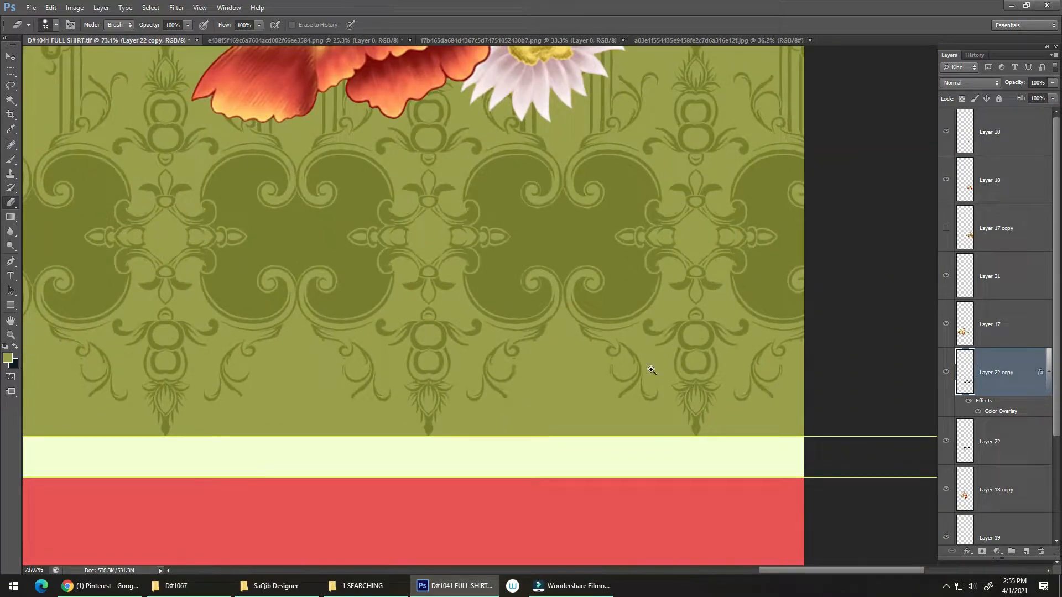
# Erase the stray specks around the leafy tip of the last pendant near the shirt's right edge
pyautogui.moveTo(707, 409); pyautogui.dragTo(774, 395)
pyautogui.moveTo(705, 378); pyautogui.dragTo(644, 287)
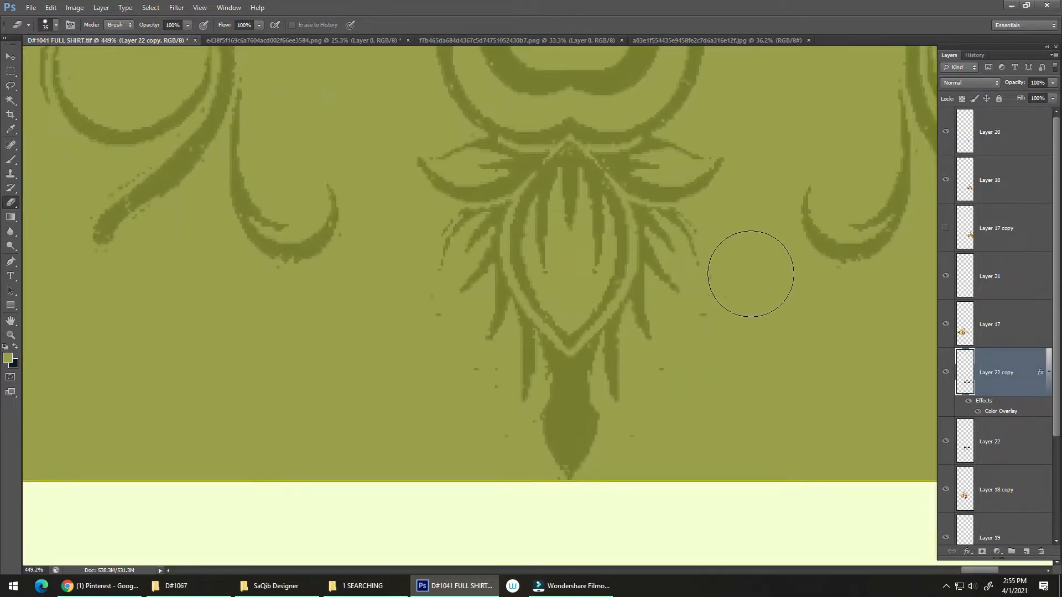
pyautogui.moveTo(750, 274); pyautogui.dragTo(669, 403)
pyautogui.moveTo(417, 320)
pyautogui.mouseDown()
pyautogui.moveTo(453, 407)
pyautogui.moveTo(471, 396)
pyautogui.moveTo(493, 458)
pyautogui.moveTo(554, 526)
pyautogui.moveTo(639, 497)
pyautogui.mouseUp()
pyautogui.moveTo(529, 500); pyautogui.dragTo(486, 417)
pyautogui.moveTo(523, 493); pyautogui.dragTo(505, 446)
pyautogui.scroll(-8, 524, 429)
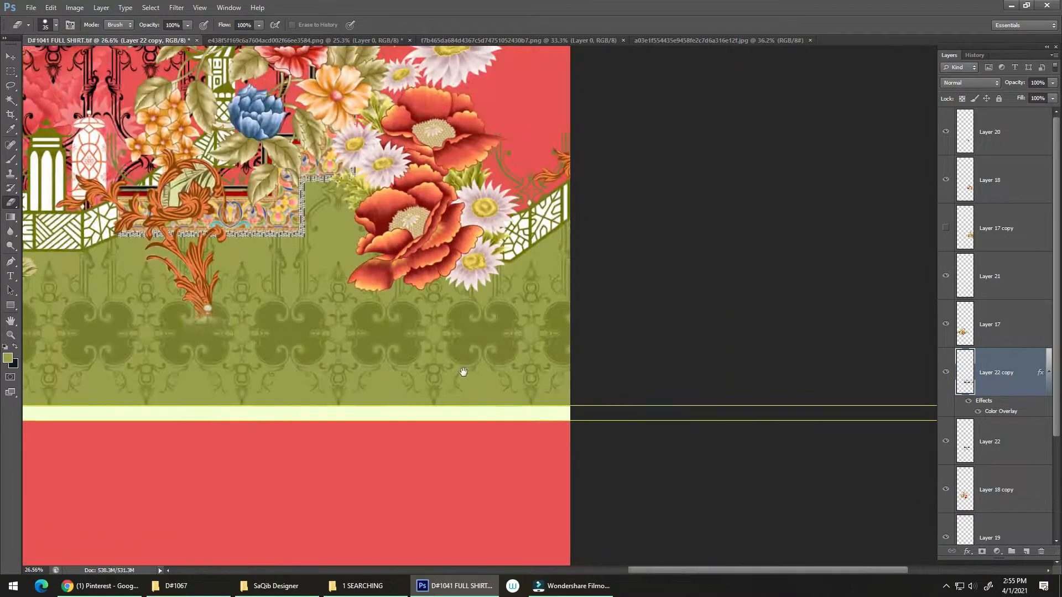
# Select the pattern portion left of the vertical guide through the large orange flower, delete it from Layer 22 copy and deselect
pyautogui.moveTo(464, 372); pyautogui.dragTo(625, 381)
pyautogui.moveTo(406, 408); pyautogui.dragTo(423, 382)
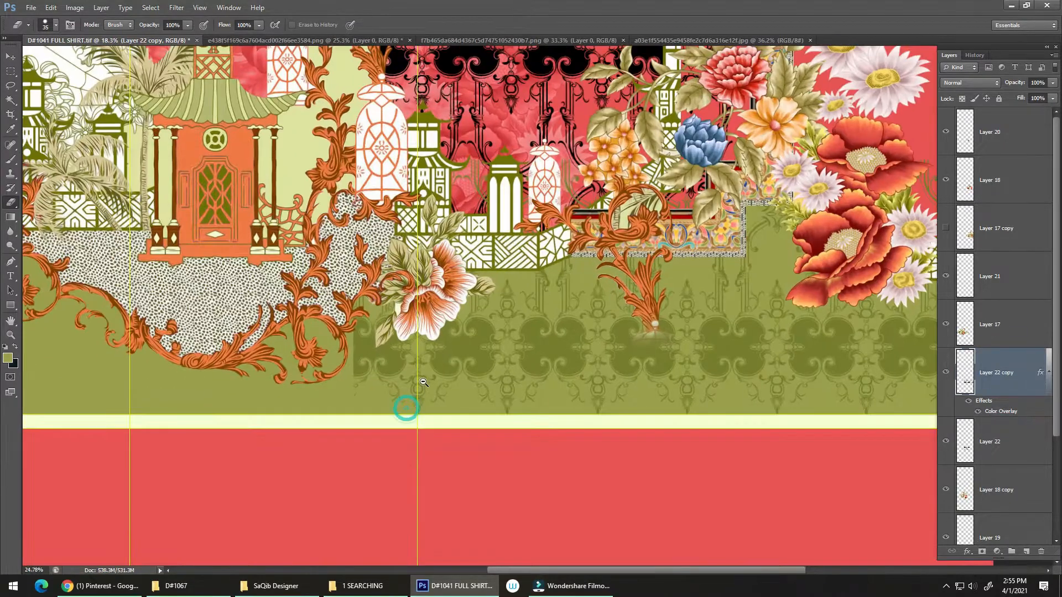
pyautogui.click(423, 382)
pyautogui.press('v')
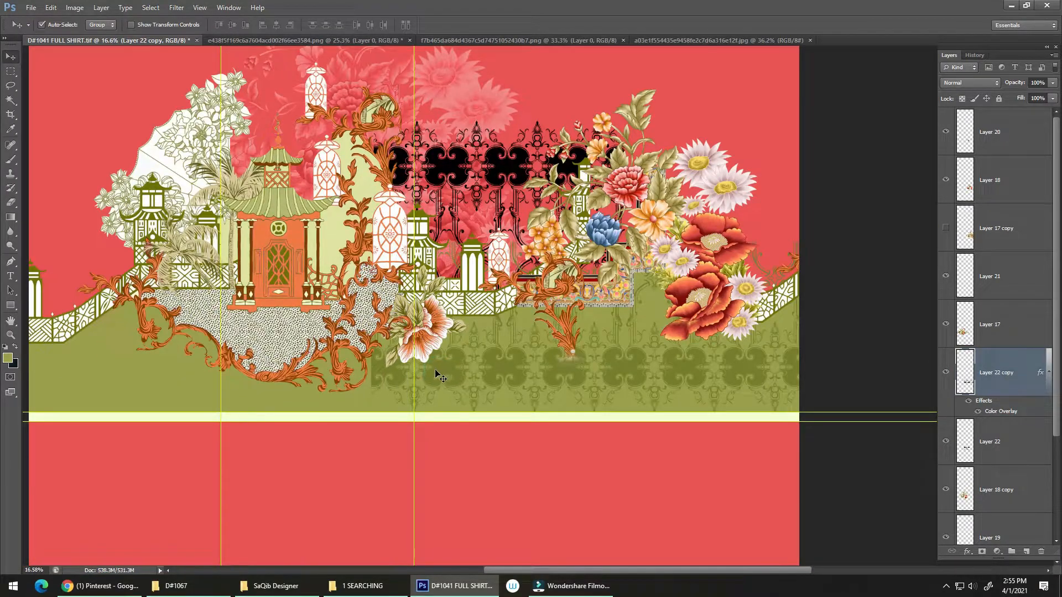
pyautogui.press('m')
pyautogui.moveTo(323, 282); pyautogui.dragTo(413, 442)
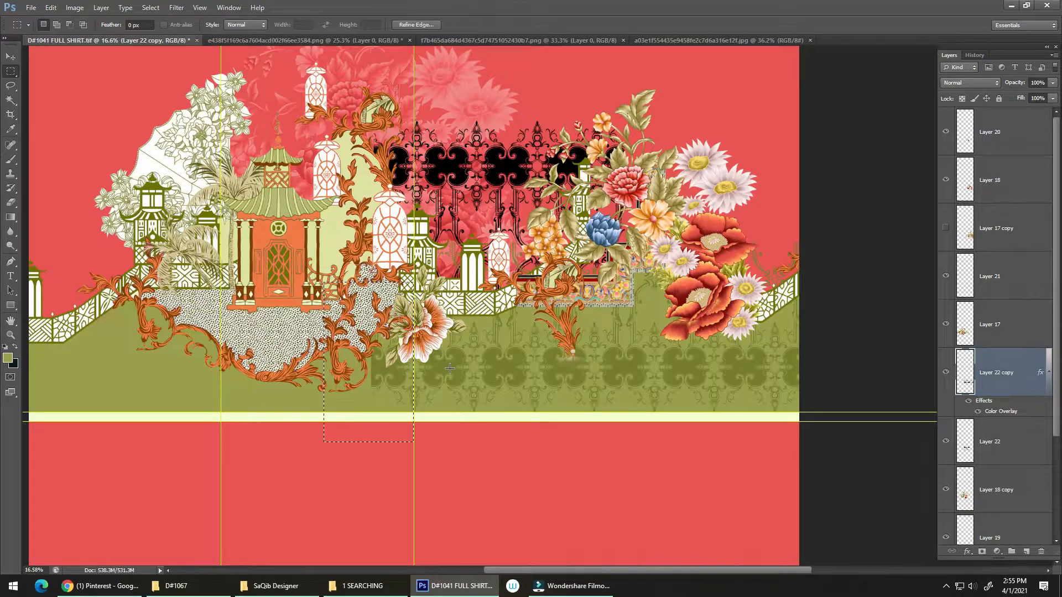
pyautogui.press('Delete')
pyautogui.hotkey('ctrl', 'd')
# Mirror a duplicate of the Layer 22 copy pattern horizontally onto the left half of the border and hide the guides
pyautogui.hotkey('ctrl', 'a')
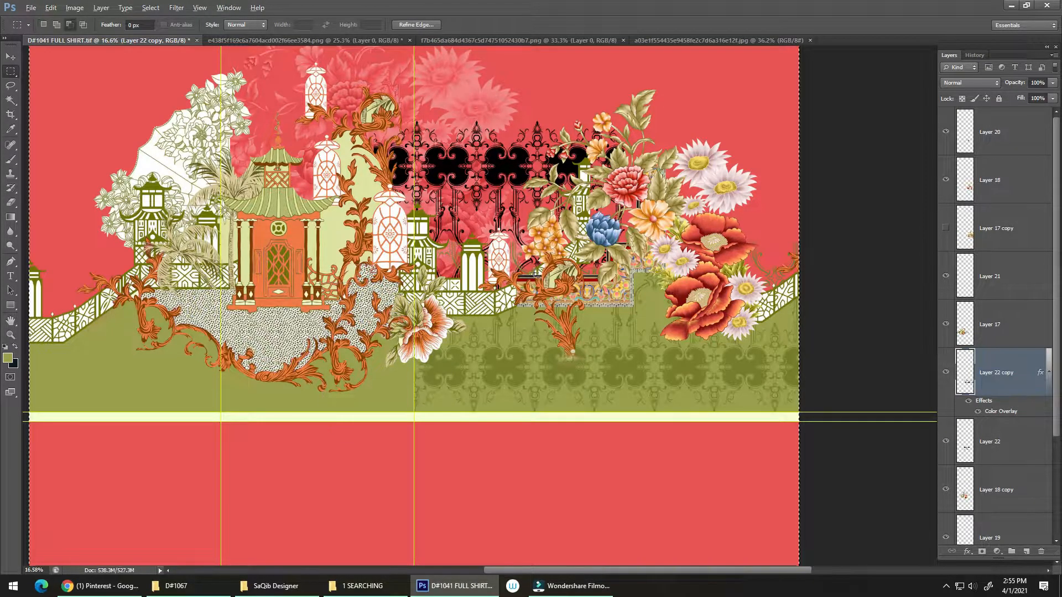
pyautogui.hotkey('alt', 'e')
pyautogui.press('a')
pyautogui.press('h')
pyautogui.hotkey('ctrl', 'h')
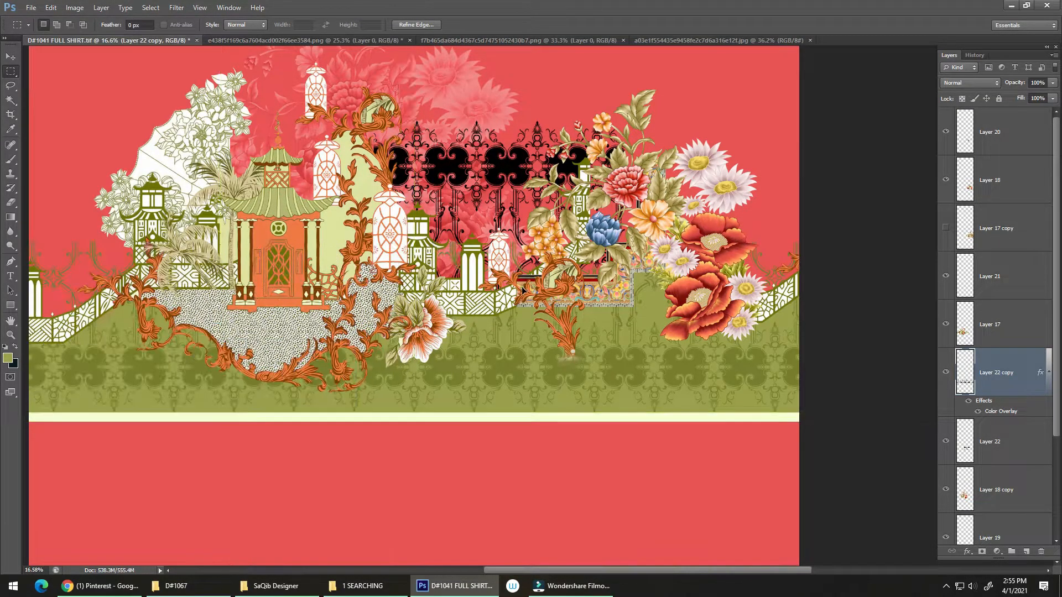
pyautogui.scroll(-4, 498, 365)
pyautogui.scroll(4, 470, 359)
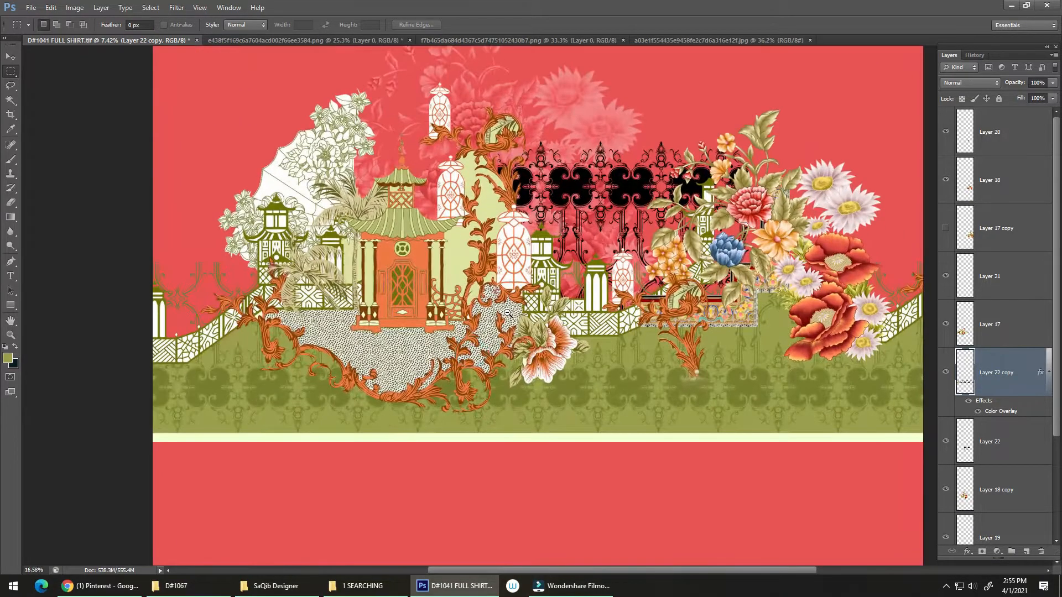
# Trim the Layer 22 copy pattern to Layer 19's green band using the band's inverted selection, and deselect
pyautogui.press('v')
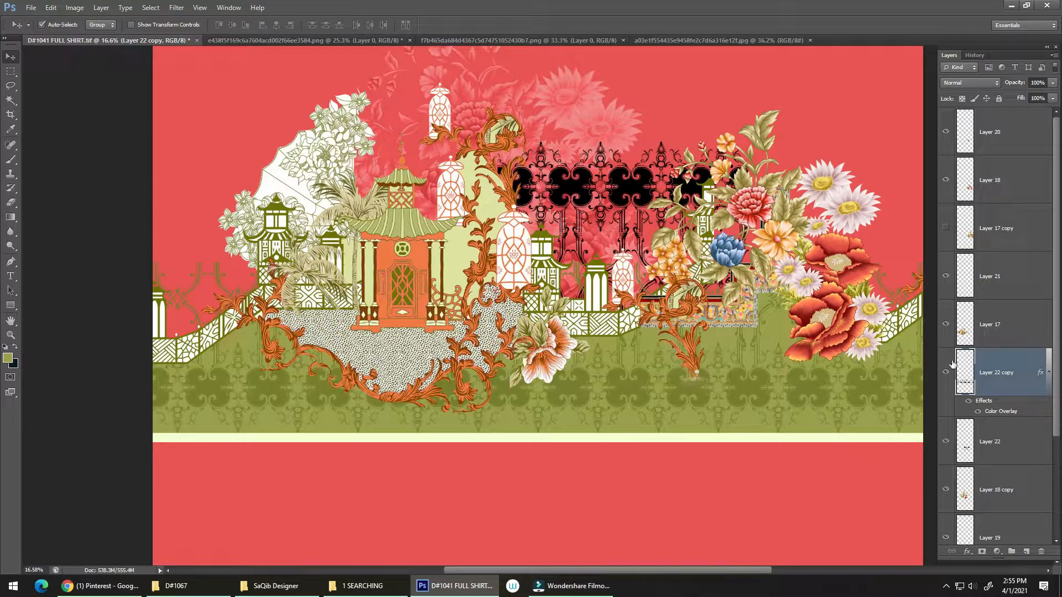
pyautogui.moveTo(1057, 408); pyautogui.dragTo(1026, 415)
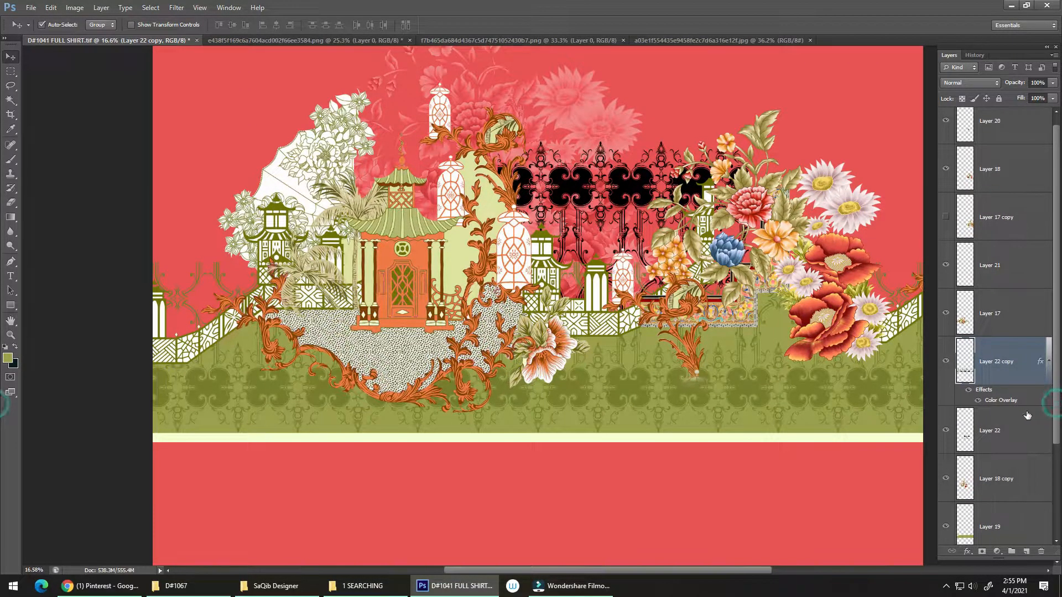
pyautogui.keyDown('ctrl'); pyautogui.click(962, 437); pyautogui.keyUp('ctrl')
pyautogui.scroll(-3, 987, 469)
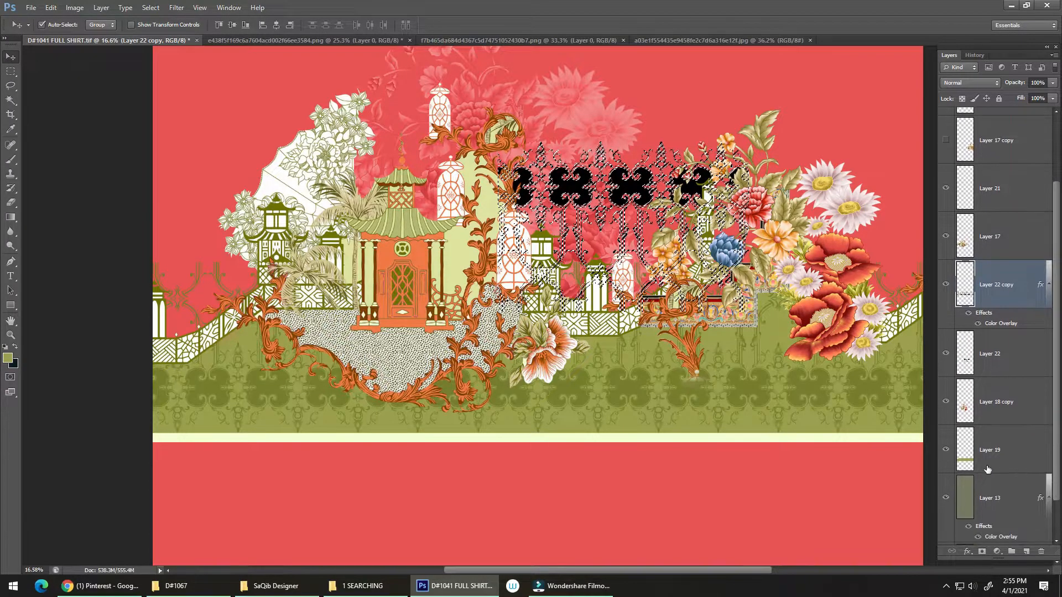
pyautogui.keyDown('ctrl'); pyautogui.click(965, 459); pyautogui.keyUp('ctrl')
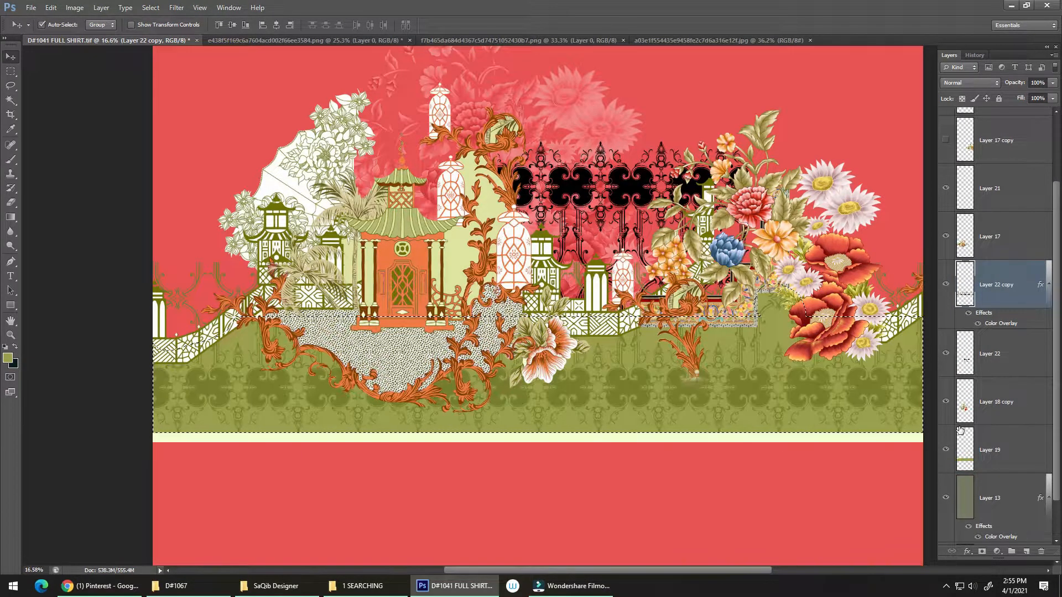
pyautogui.hotkey('ctrl', 'shift', 'i')
pyautogui.hotkey('ctrl', 'd')
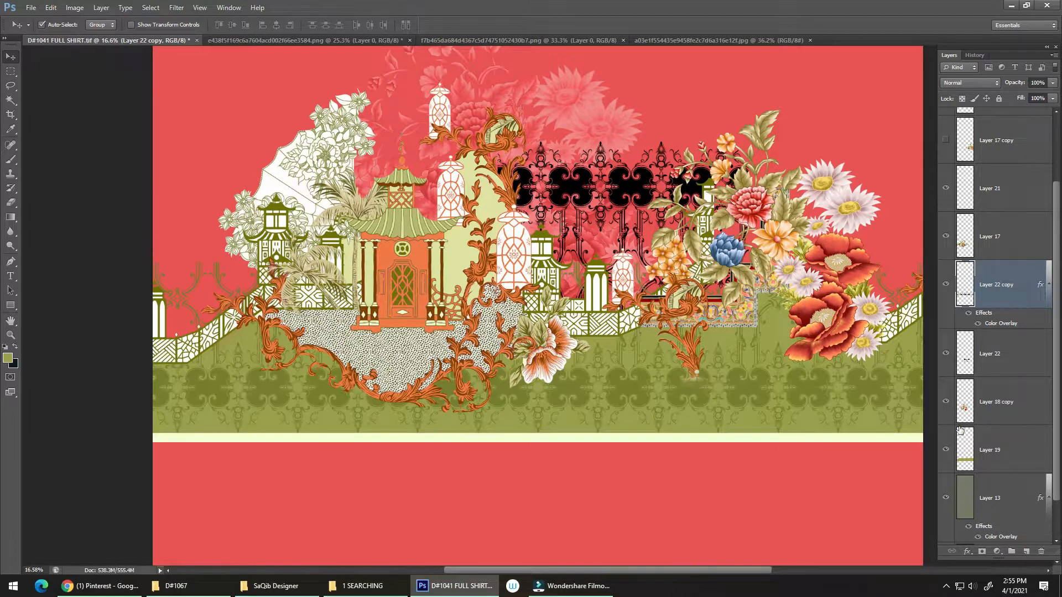
# Try recolouring the Layer 22 copy pattern by setting its Color Overlay to the background red, e95353
pyautogui.moveTo(515, 374); pyautogui.dragTo(502, 448)
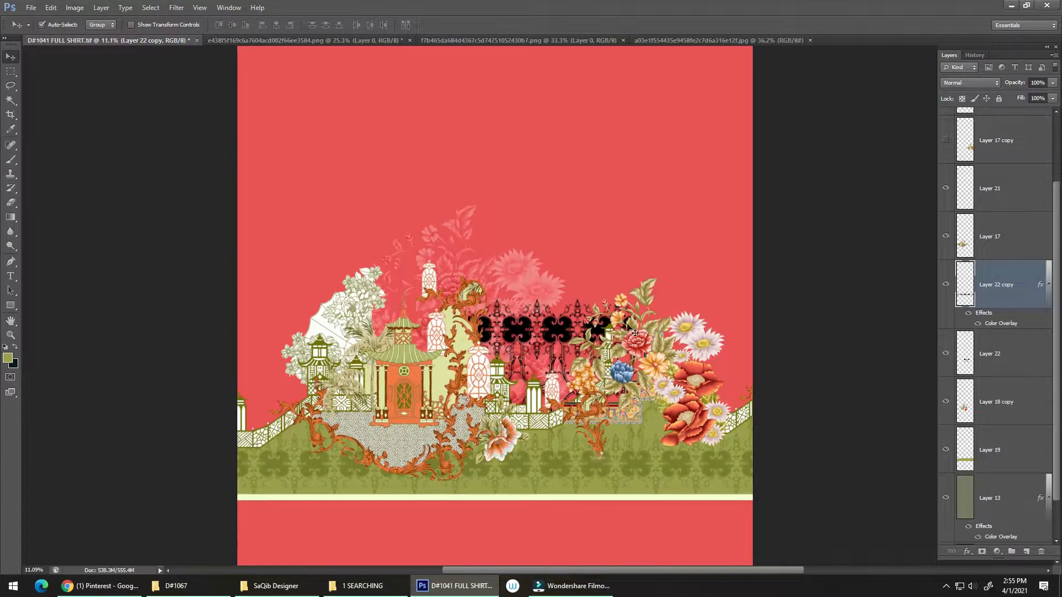
pyautogui.click(1023, 323)
pyautogui.doubleClick(1033, 326)
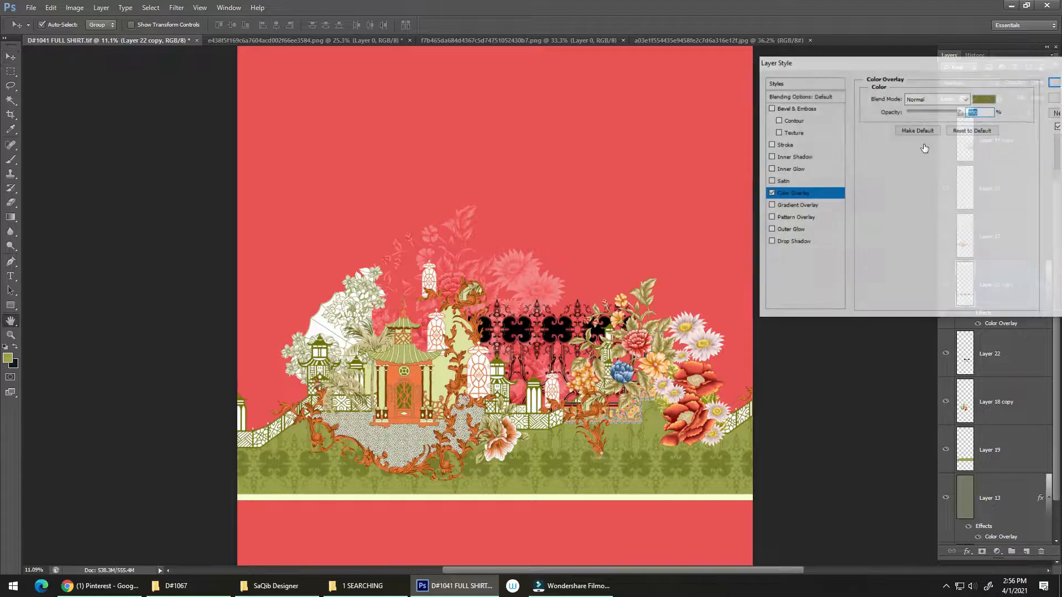
pyautogui.click(985, 98)
pyautogui.click(712, 308)
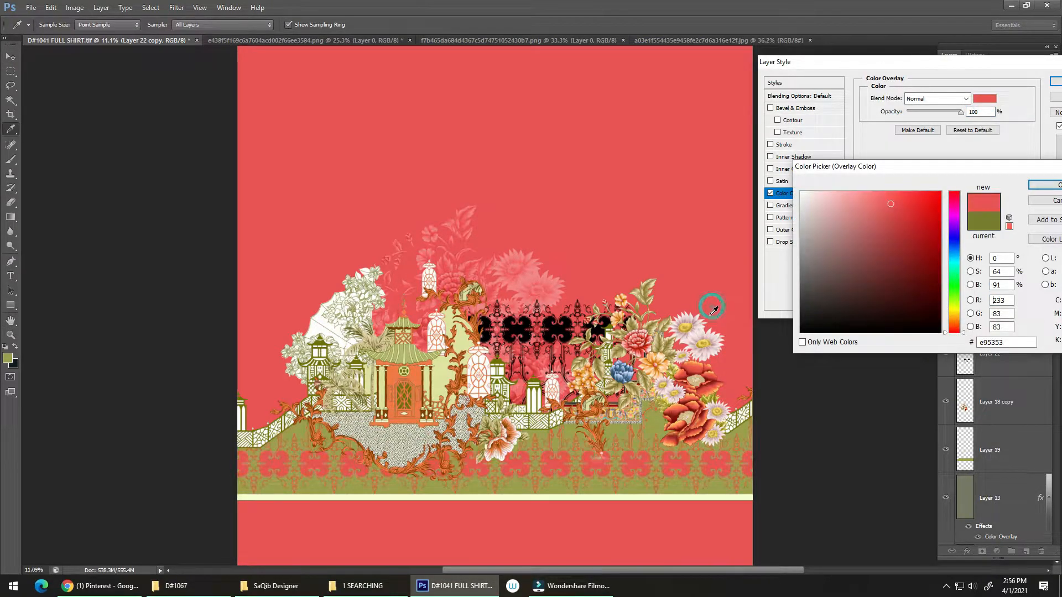
pyautogui.click(1044, 185)
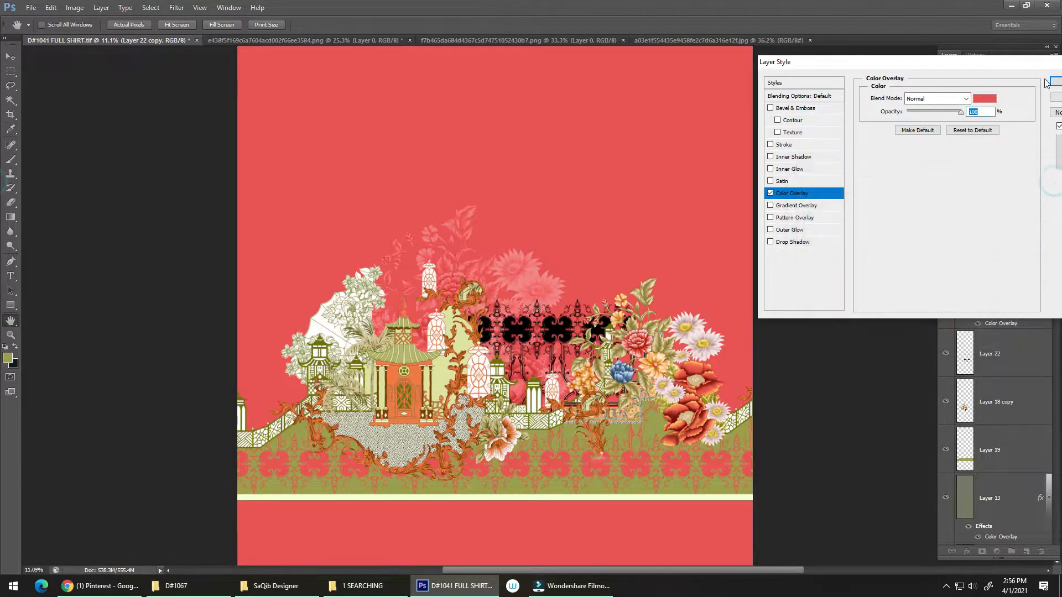
pyautogui.click(1055, 81)
# Save the shirt design file
pyautogui.moveTo(576, 473); pyautogui.dragTo(612, 426)
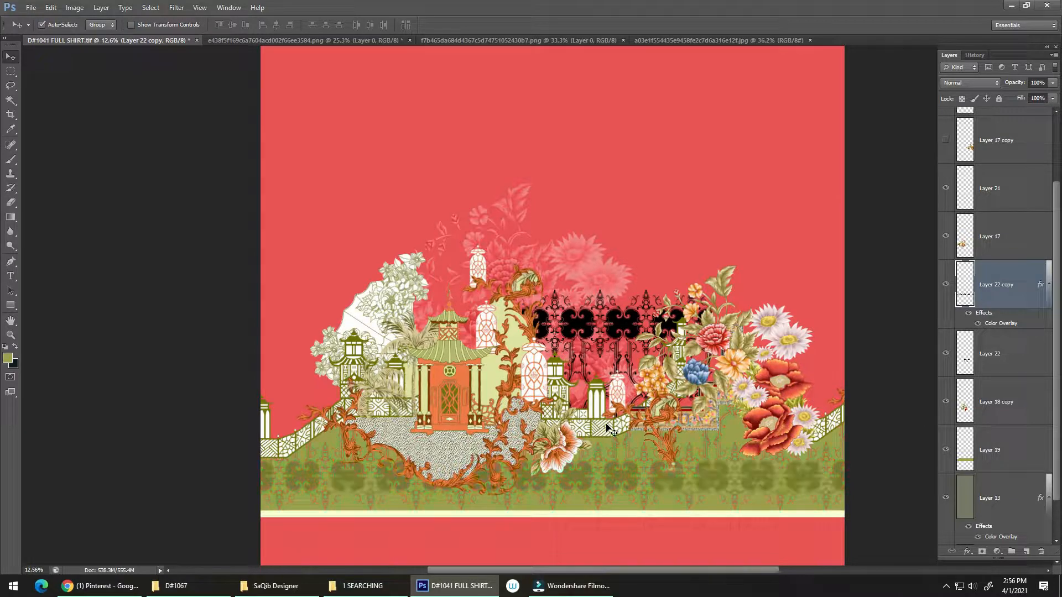
pyautogui.hotkey('ctrl', 's')
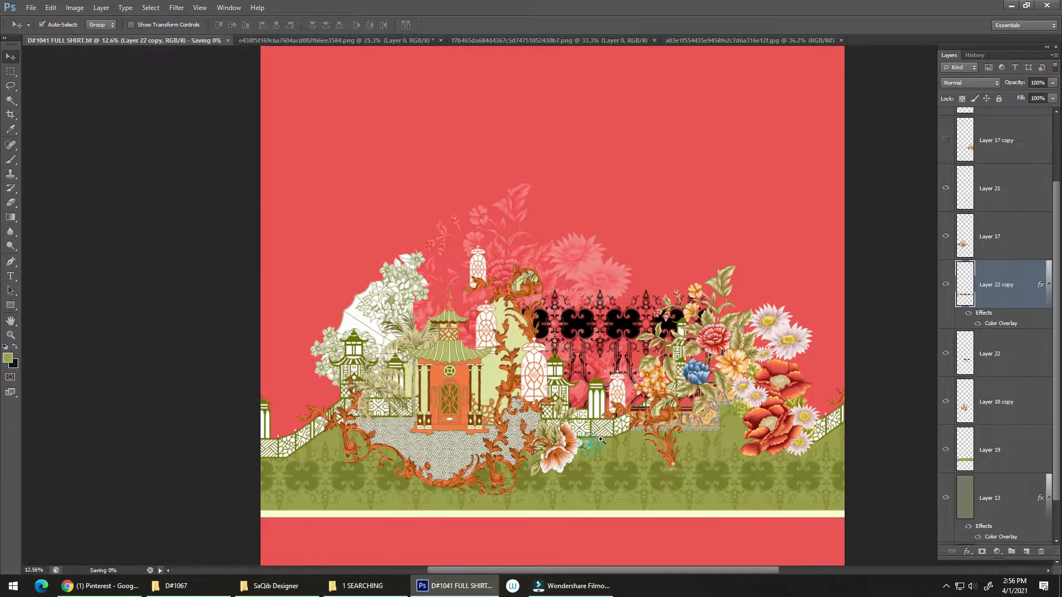
# Switch to File Explorer's 1 SEARCHING folder and open the lace image 949aaeef60127a5a1829269eb6fb0eac.png in Photoshop
pyautogui.scroll(-2, 586, 437)
pyautogui.hotkey('alt', 'Tab')
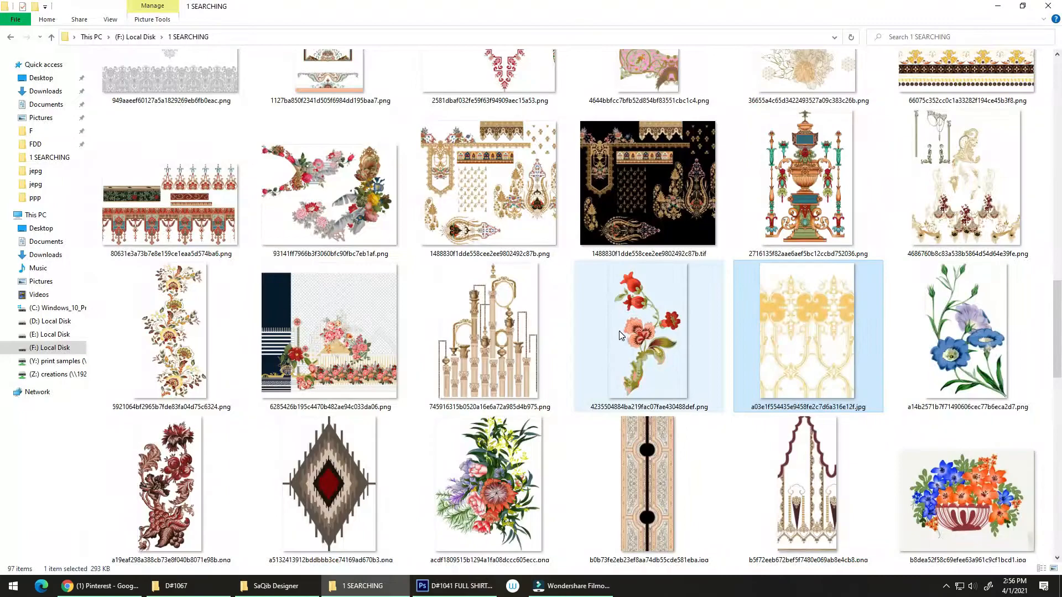
pyautogui.scroll(3, 606, 213)
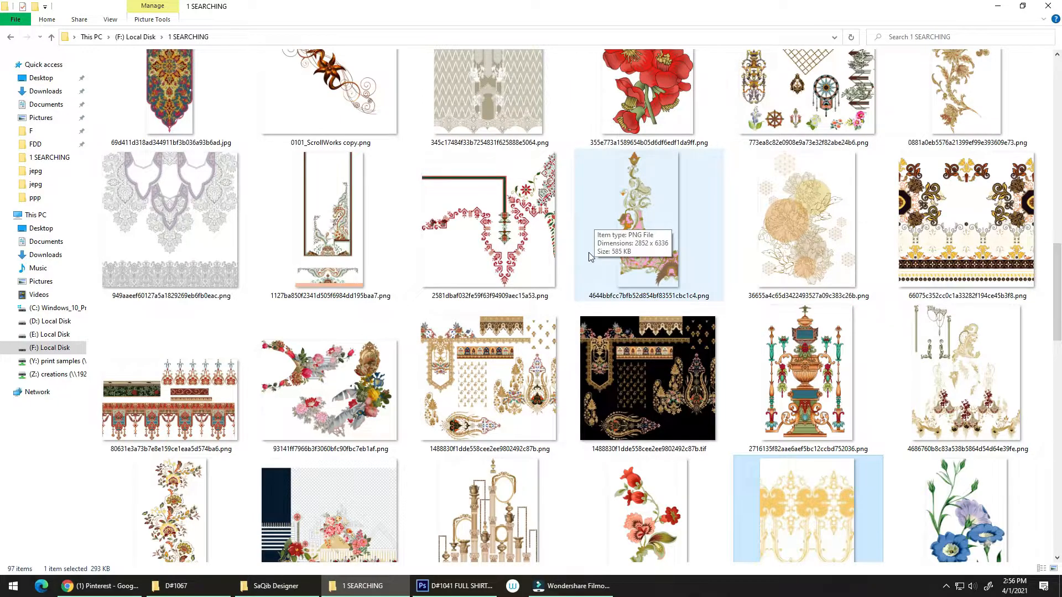
pyautogui.scroll(1, 589, 252)
pyautogui.moveTo(230, 317); pyautogui.dragTo(987, 310)
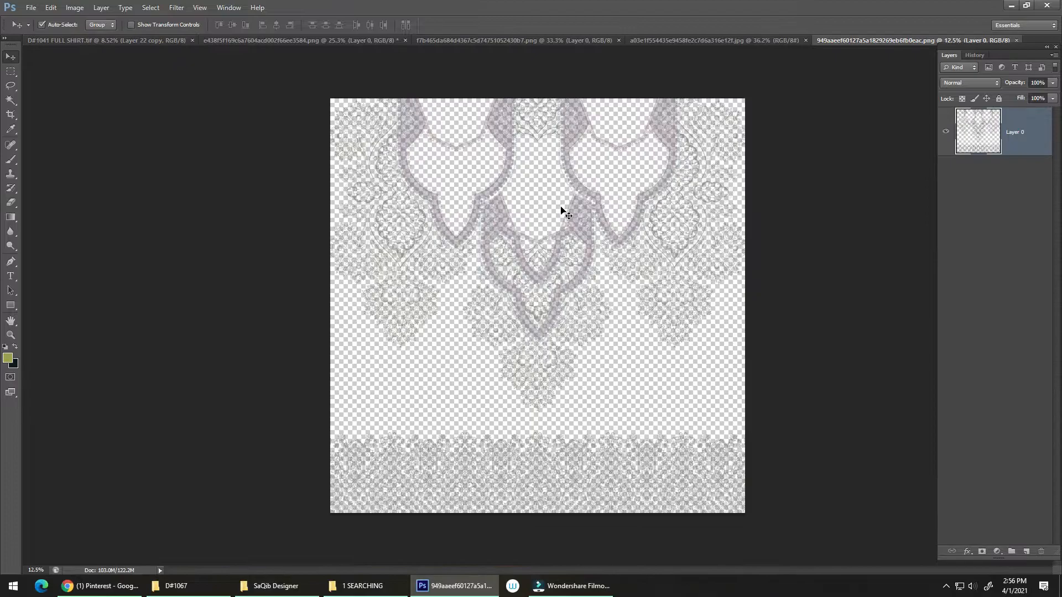
# Place the gold chain lattice motif in the shirt design and transform it into position behind the flower bouquet
pyautogui.moveTo(584, 282); pyautogui.dragTo(525, 202)
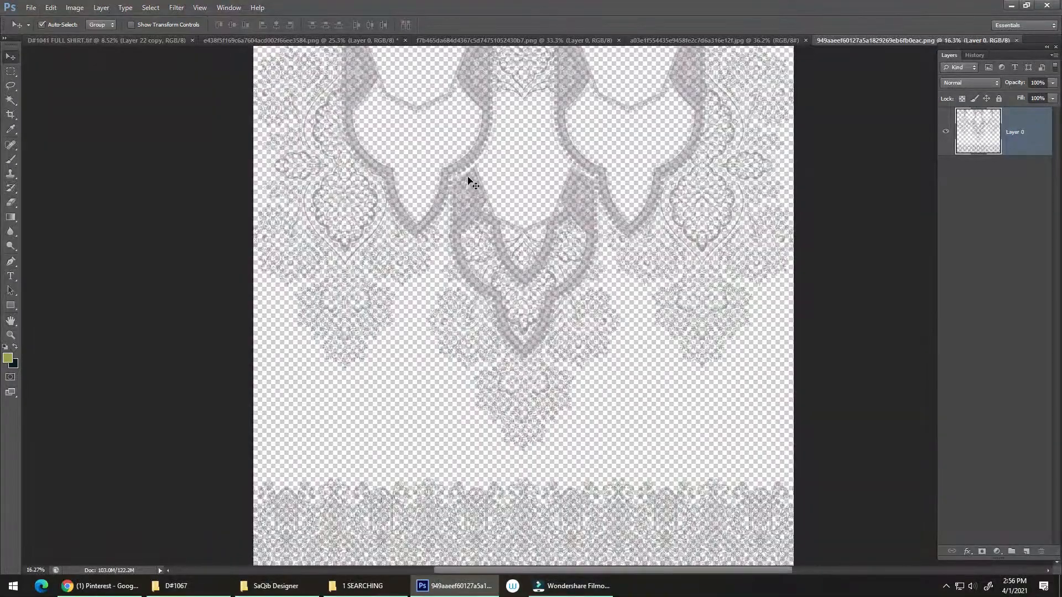
pyautogui.moveTo(468, 177); pyautogui.dragTo(678, 174)
pyautogui.hotkey('ctrl', 't')
pyautogui.moveTo(562, 189); pyautogui.dragTo(671, 163)
pyautogui.press('Return')
pyautogui.moveTo(668, 211); pyautogui.dragTo(548, 211)
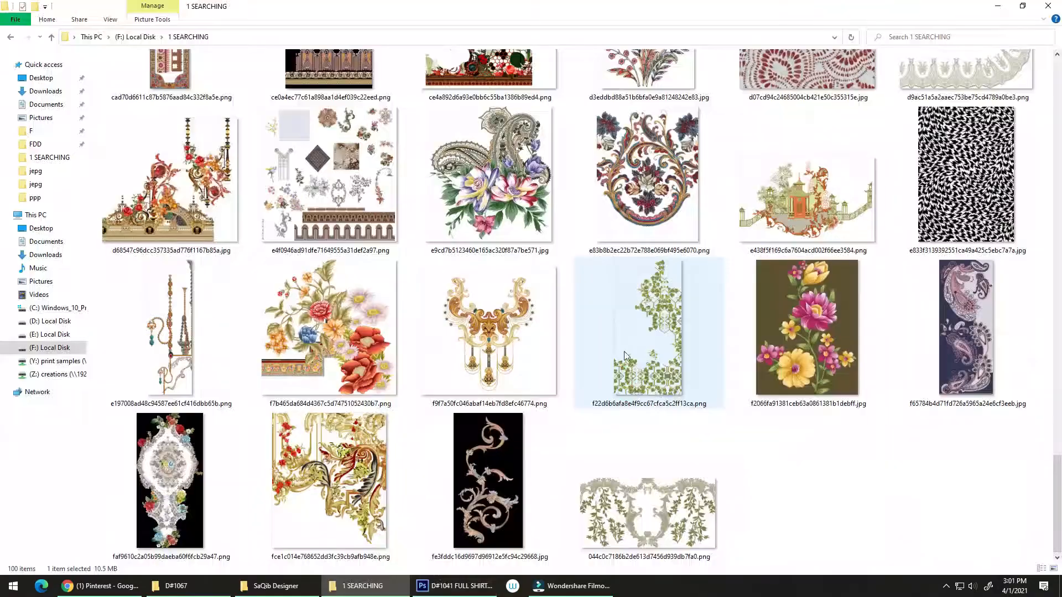
# Open the garland frame image 044c0c7186b2de613d7456d939db7fa0.png from the 1 SEARCHING folder in Photoshop
pyautogui.click(695, 517)
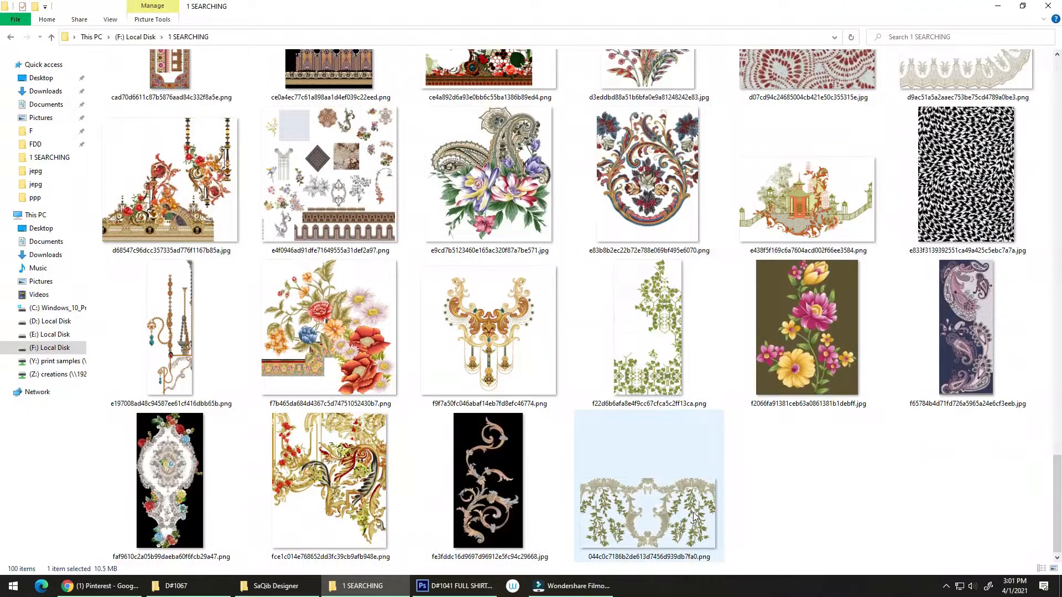
pyautogui.moveTo(679, 528); pyautogui.dragTo(911, 346)
pyautogui.hotkey('alt', 'Tab')
pyautogui.hotkey('alt', 'Tab')
pyautogui.hotkey('alt', 'Tab')
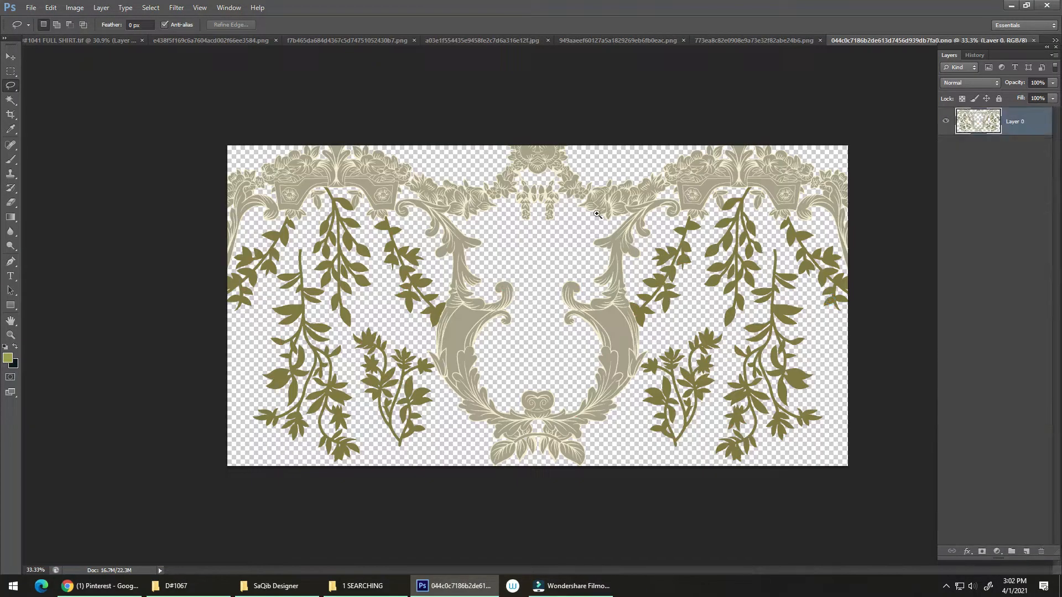
# Try placing the garland frame ornament in the shirt design, centred on the middle guide just below the upper cream stripe
pyautogui.moveTo(604, 191)
pyautogui.mouseDown()
pyautogui.moveTo(667, 192)
pyautogui.moveTo(625, 194)
pyautogui.mouseUp()
pyautogui.press('v')
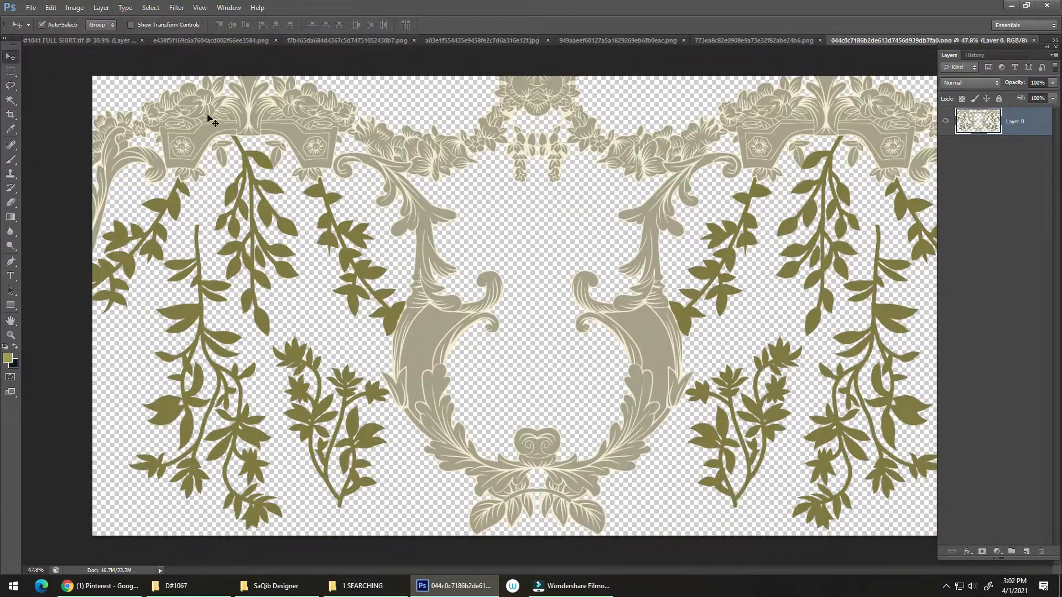
pyautogui.moveTo(212, 120); pyautogui.dragTo(534, 211)
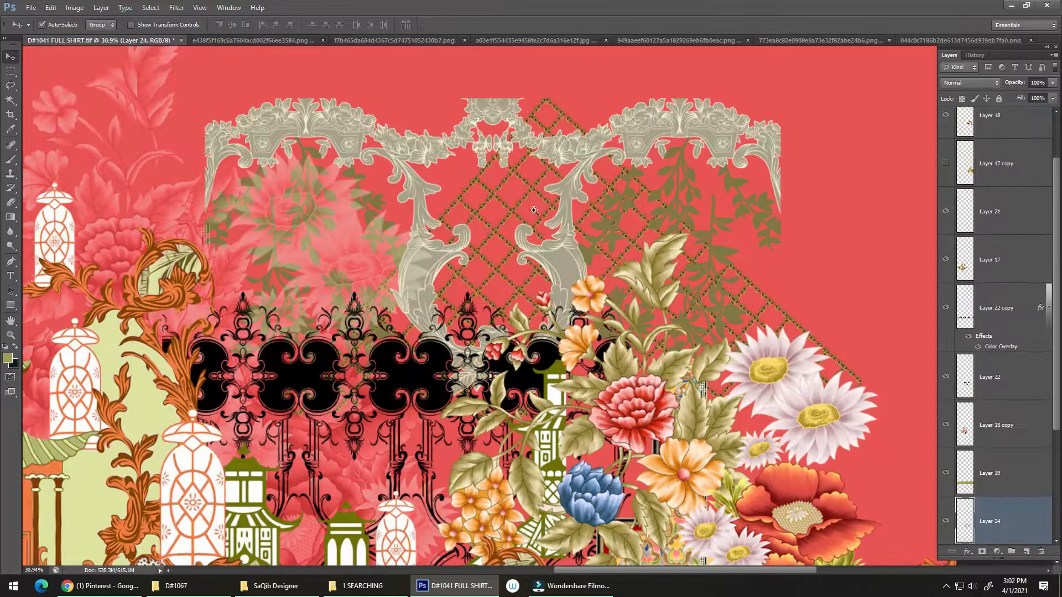
pyautogui.scroll(-5, 534, 211)
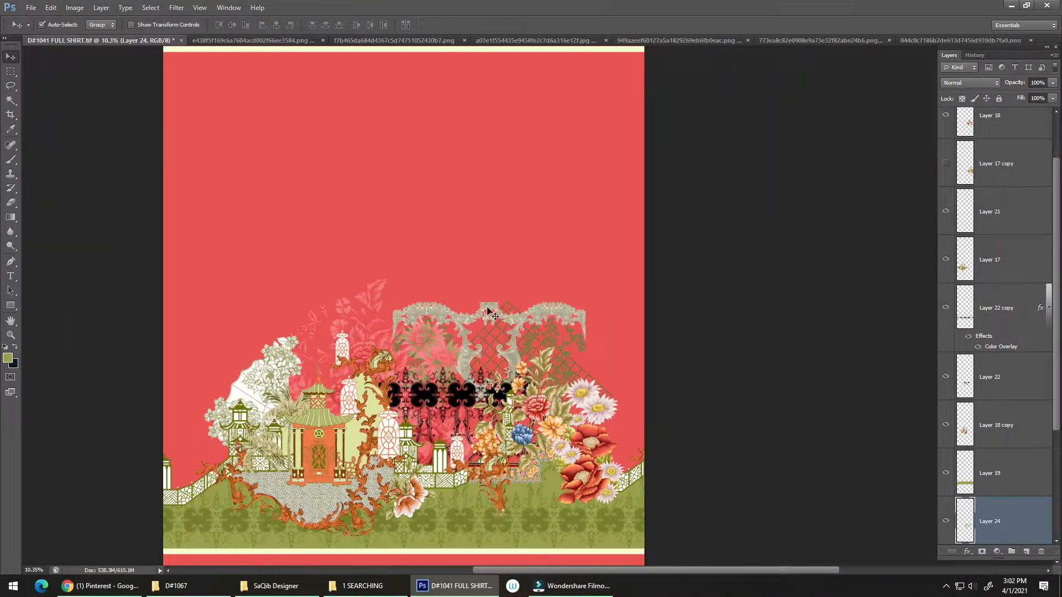
pyautogui.moveTo(487, 308); pyautogui.dragTo(472, 224)
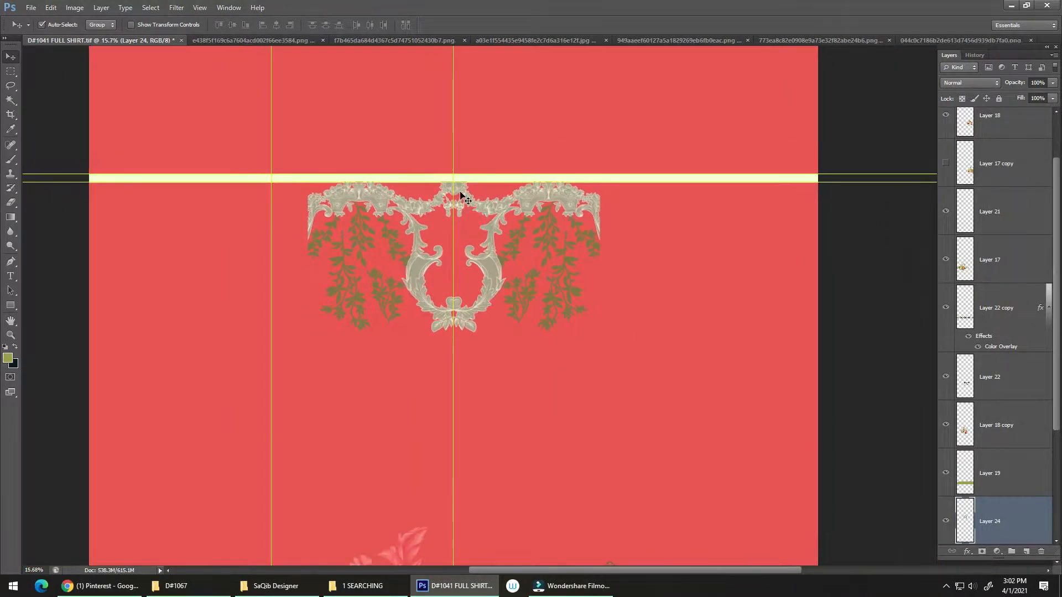
# Examine the garland ornament's placement against the guides, the buildings and the flowers on the shirt
pyautogui.moveTo(460, 188); pyautogui.dragTo(438, 233)
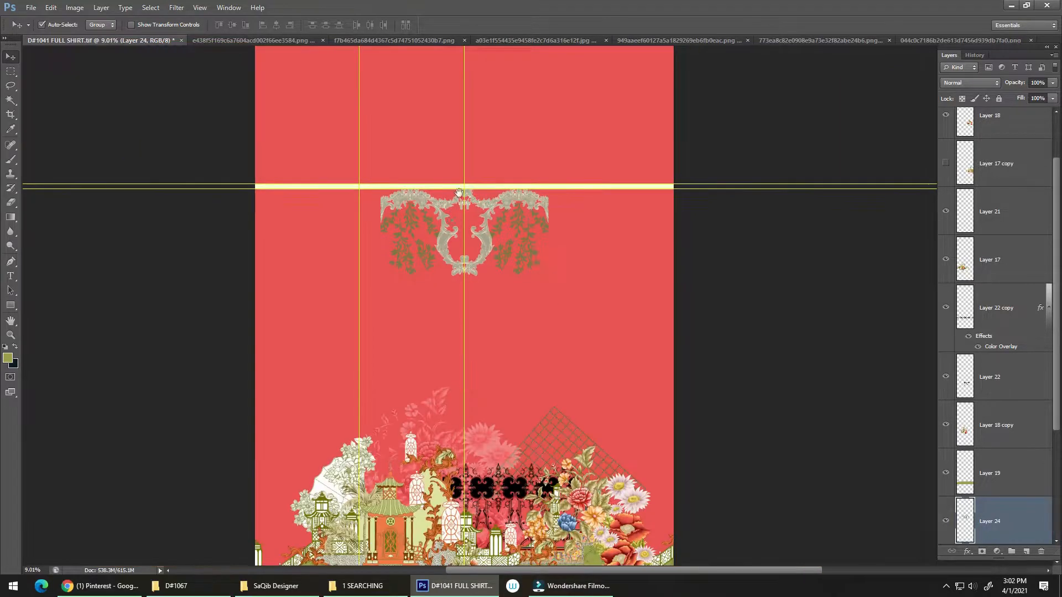
pyautogui.moveTo(444, 272); pyautogui.dragTo(500, 196)
pyautogui.moveTo(480, 242); pyautogui.dragTo(471, 234)
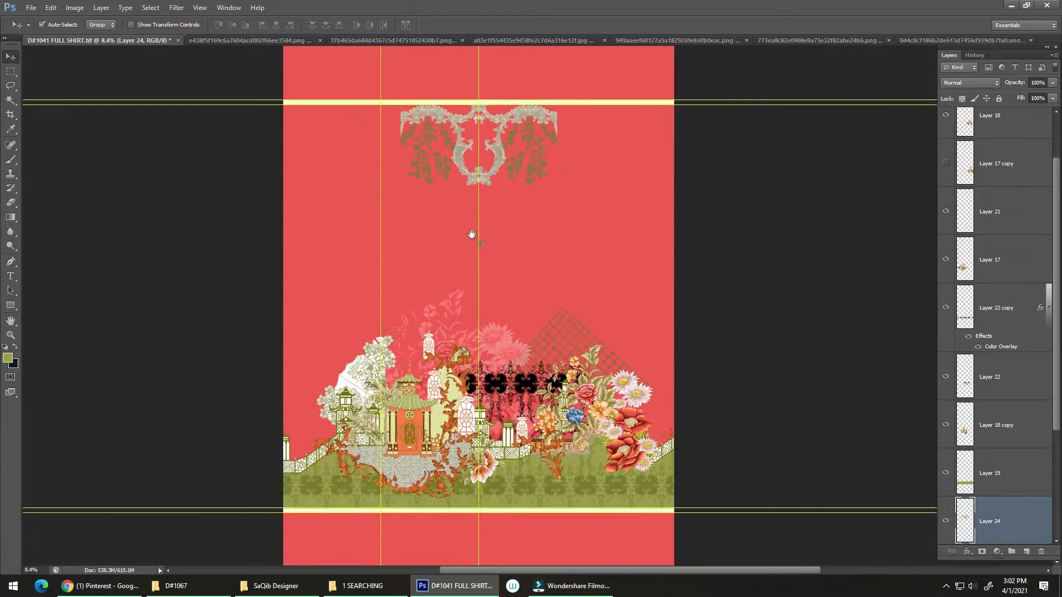
pyautogui.moveTo(454, 365); pyautogui.dragTo(479, 370)
pyautogui.moveTo(500, 386); pyautogui.dragTo(443, 334)
pyautogui.moveTo(430, 311); pyautogui.dragTo(426, 335)
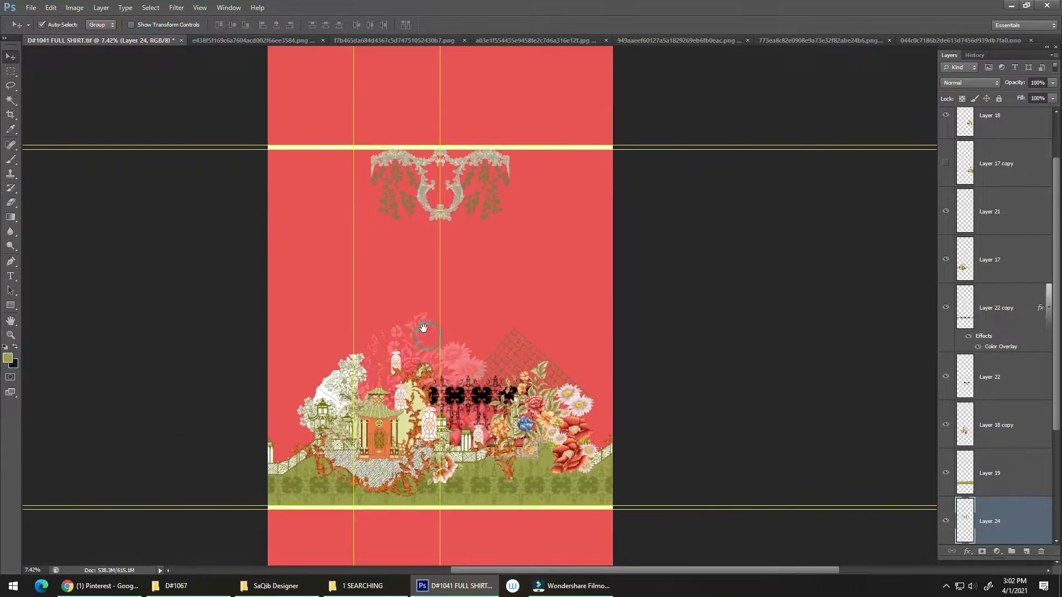
pyautogui.moveTo(477, 406); pyautogui.dragTo(504, 360)
pyautogui.moveTo(479, 296); pyautogui.dragTo(454, 242)
pyautogui.moveTo(473, 201); pyautogui.dragTo(447, 314)
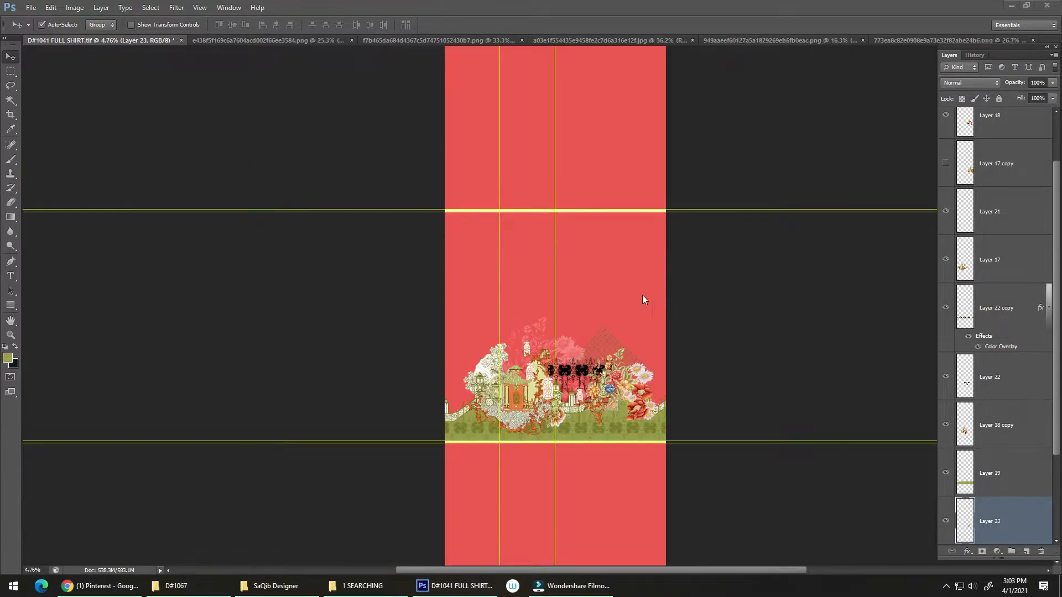
# Reopen 044c0c7186b2de613d7456d939db7fa0.png from the 1 SEARCHING folder and copy its garland ornament into the D#1041 FULL SHIRT design
pyautogui.click(363, 586)
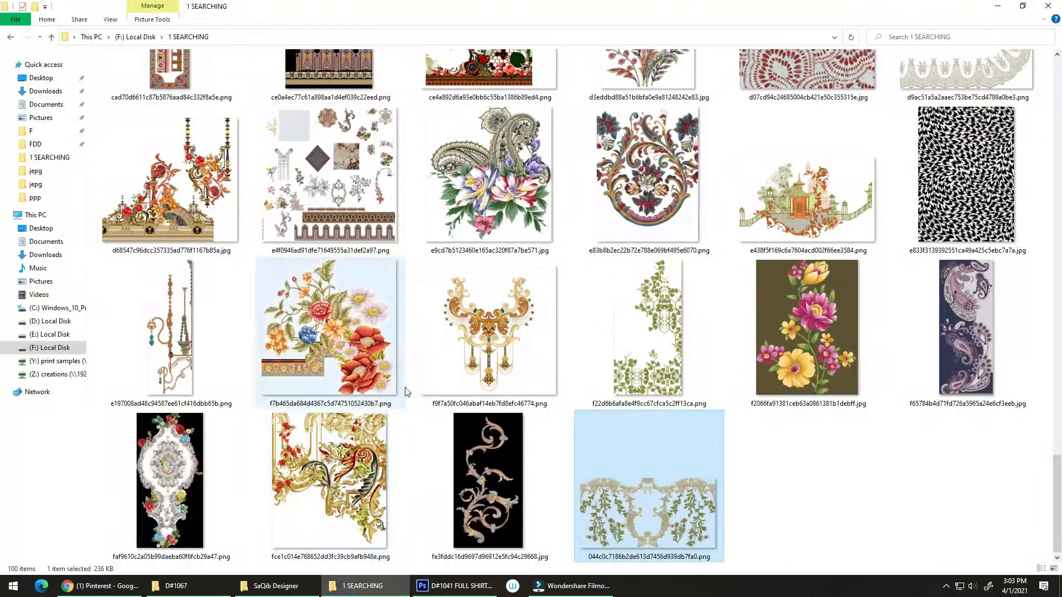
pyautogui.moveTo(644, 497); pyautogui.dragTo(989, 437)
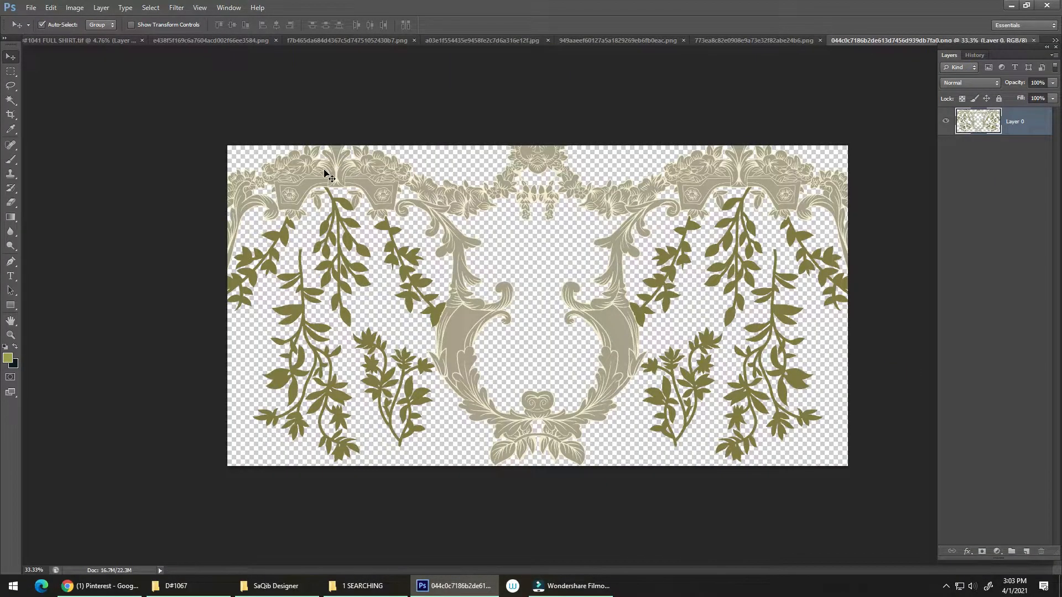
pyautogui.moveTo(330, 176); pyautogui.dragTo(128, 41)
pyautogui.moveTo(412, 160); pyautogui.dragTo(416, 160)
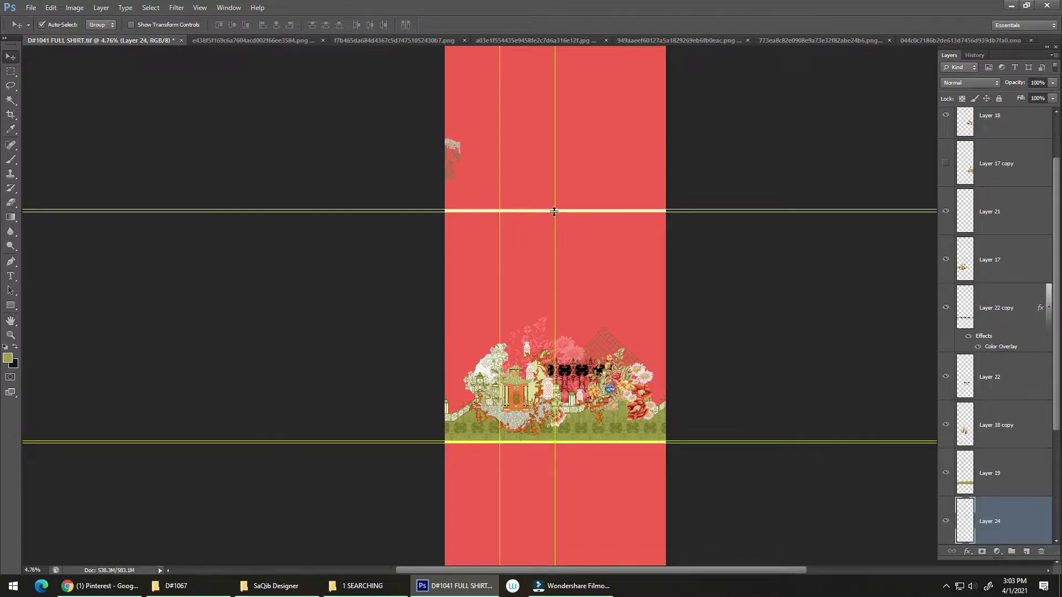
# Centre the garland ornament below the upper cream stripe and enlarge it until its outer edge reaches the side guide
pyautogui.moveTo(515, 176); pyautogui.dragTo(587, 220)
pyautogui.hotkey('ctrl', 't')
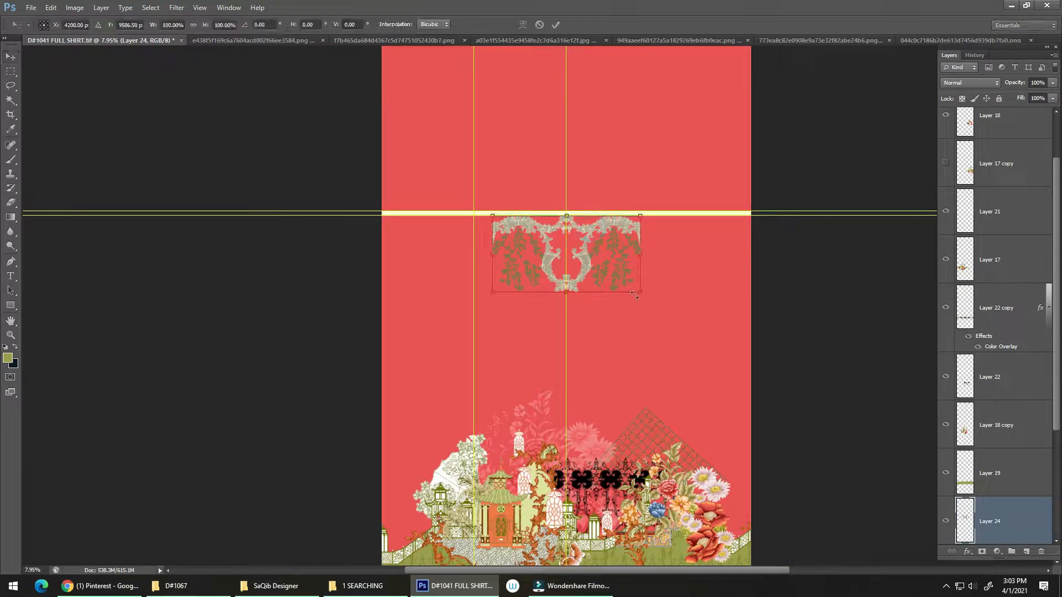
pyautogui.moveTo(641, 297)
pyautogui.mouseDown()
pyautogui.moveTo(654, 316)
pyautogui.moveTo(634, 282)
pyautogui.mouseUp()
pyautogui.press('Return')
# Select the pixels of Layer 23's chain lattice and apply Smart Sharpen with a 21.3 px radius and Gaussian Blur removal
pyautogui.moveTo(625, 392); pyautogui.dragTo(687, 311)
pyautogui.moveTo(645, 357); pyautogui.dragTo(631, 182)
pyautogui.moveTo(660, 320); pyautogui.dragTo(746, 227)
pyautogui.moveTo(682, 291); pyautogui.dragTo(626, 254)
pyautogui.rightClick(626, 253)
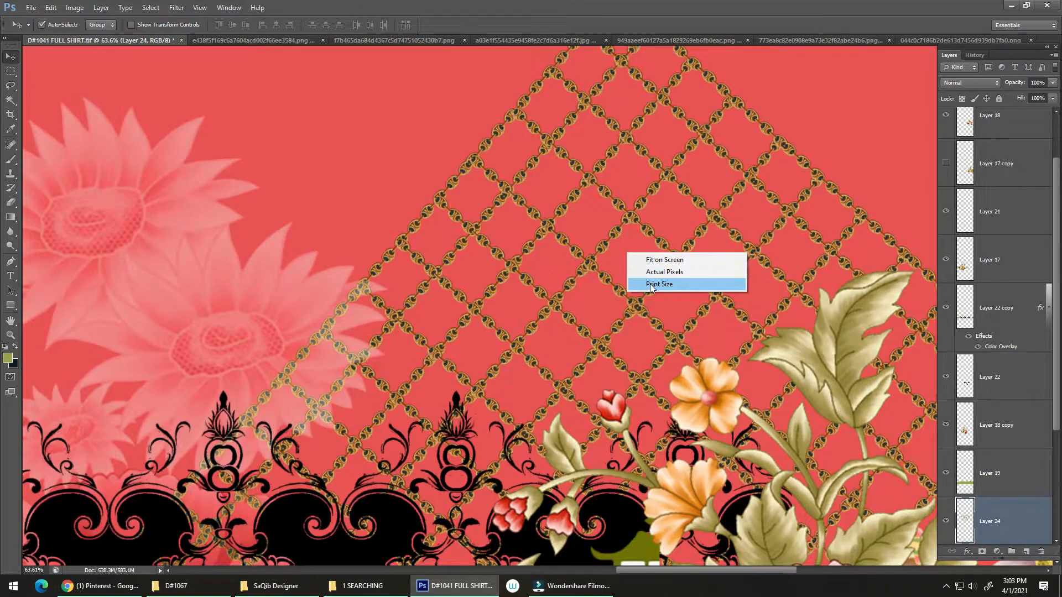
pyautogui.click(649, 283)
pyautogui.click(596, 257)
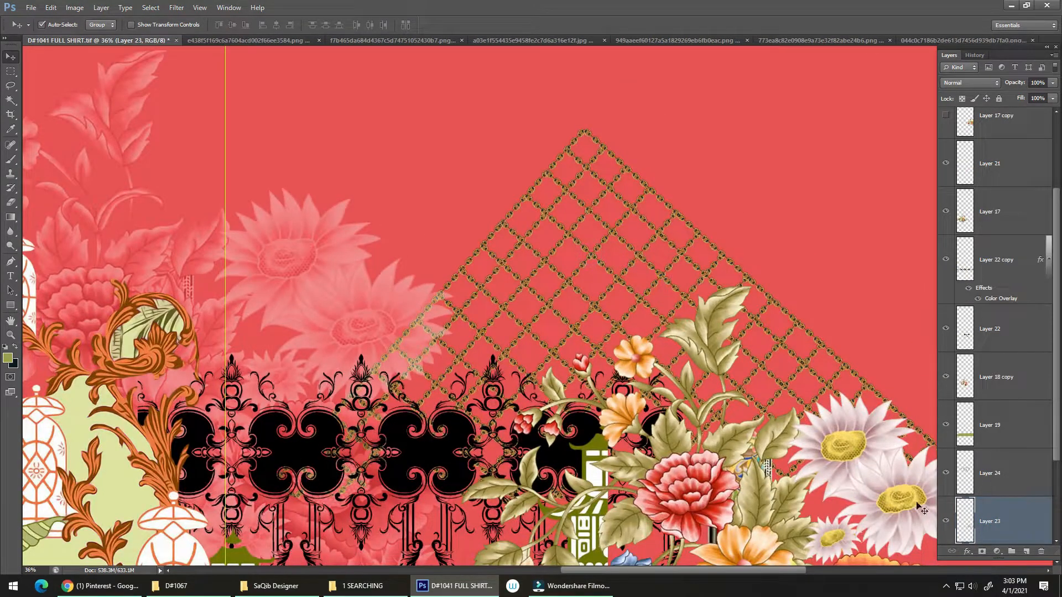
pyautogui.keyDown('ctrl'); pyautogui.click(960, 528); pyautogui.keyUp('ctrl')
pyautogui.moveTo(600, 273); pyautogui.dragTo(693, 210)
pyautogui.hotkey('ctrl', 'alt', 'f')
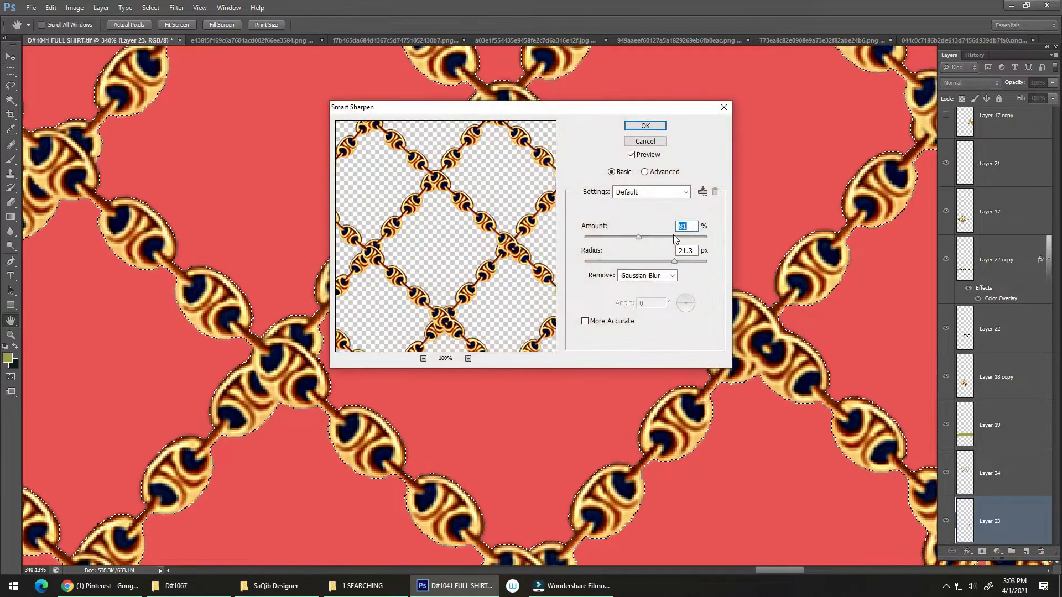
pyautogui.click(644, 126)
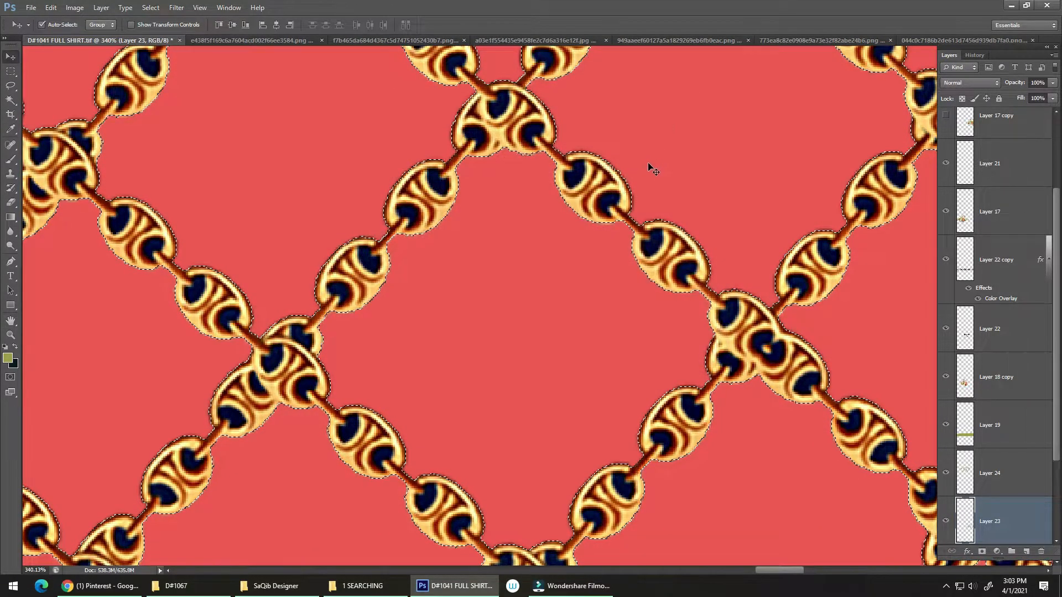
# Deselect the chain lattice, check it at print size and save the shirt design file
pyautogui.hotkey('ctrl', '0')
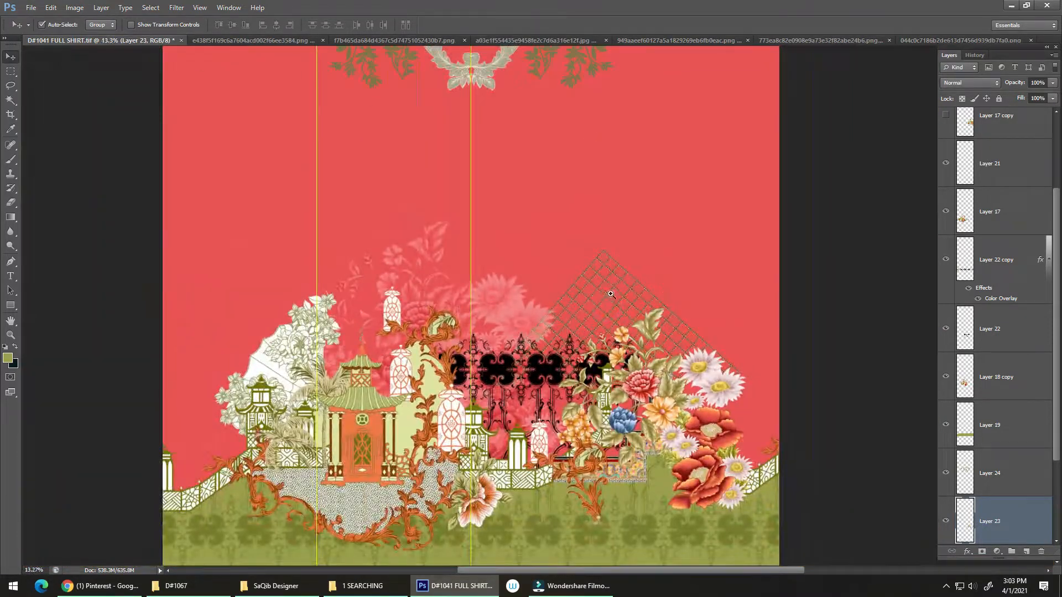
pyautogui.moveTo(611, 295)
pyautogui.mouseDown()
pyautogui.moveTo(621, 280)
pyautogui.moveTo(612, 276)
pyautogui.mouseUp()
pyautogui.rightClick(598, 285)
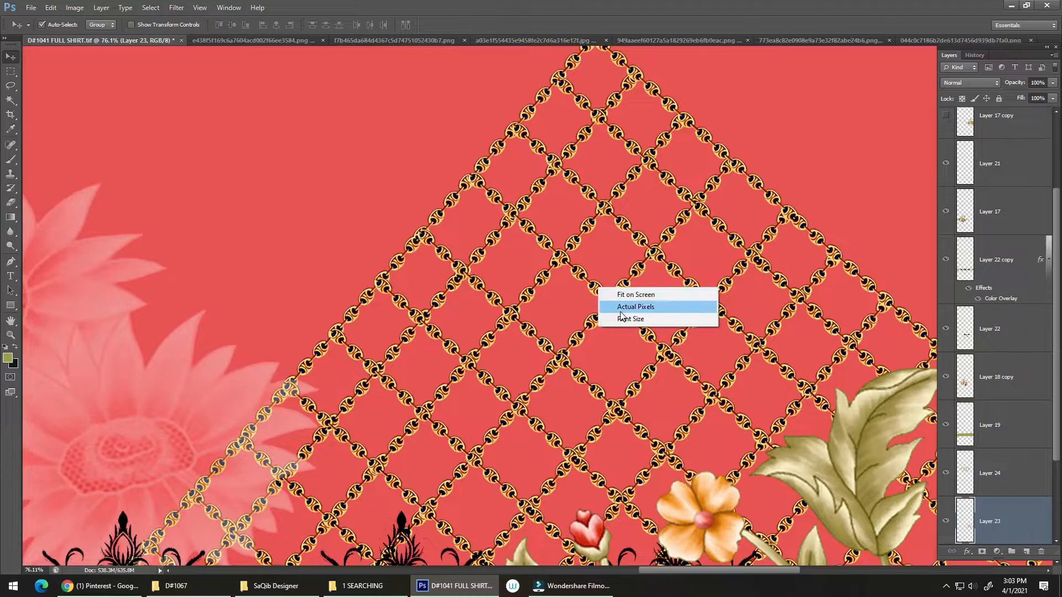
pyautogui.click(607, 303)
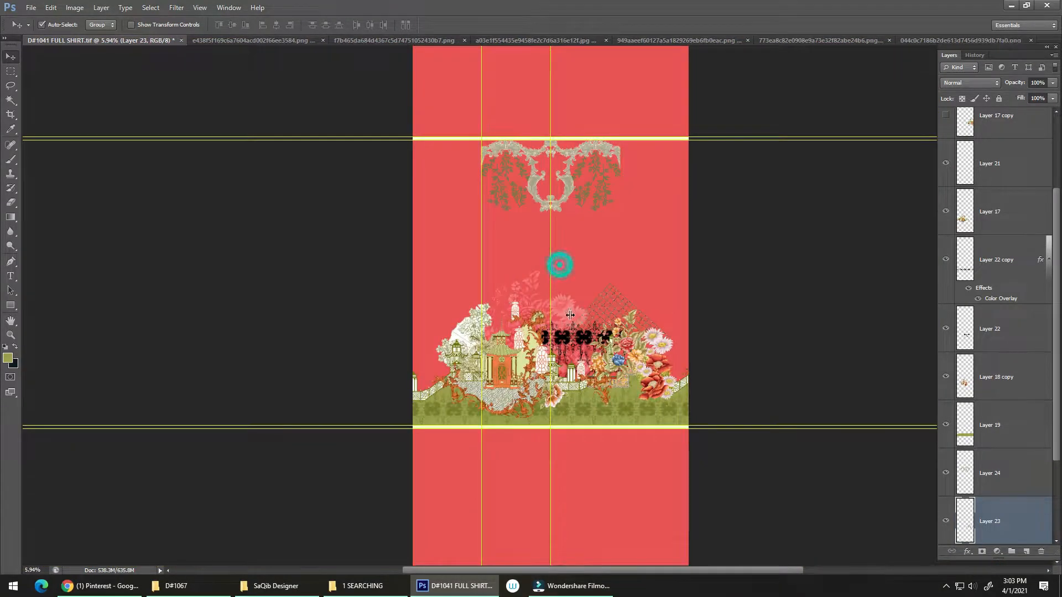
pyautogui.moveTo(570, 314); pyautogui.dragTo(575, 335)
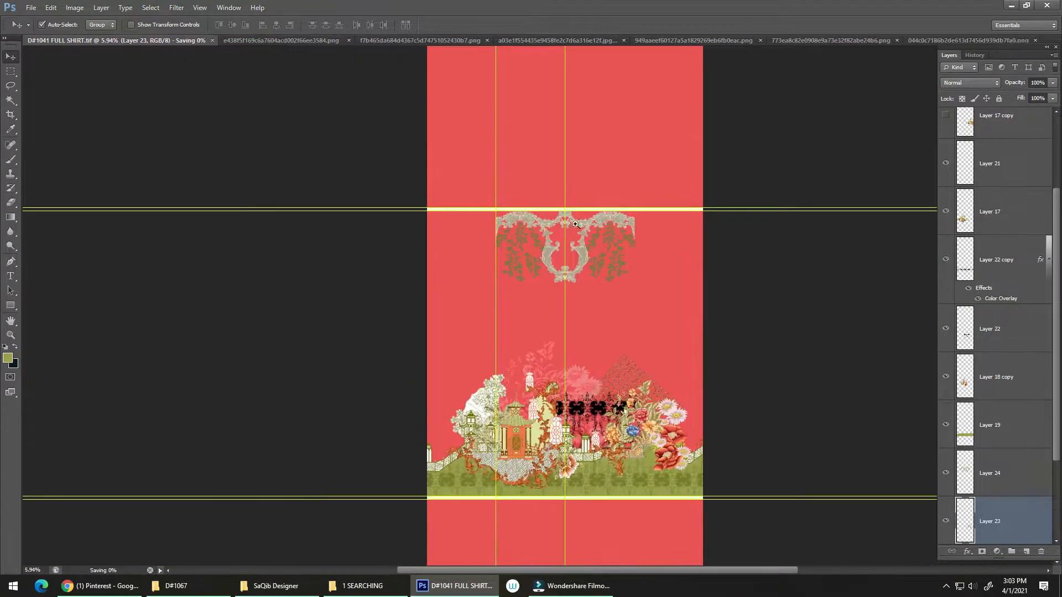
pyautogui.moveTo(571, 224); pyautogui.dragTo(587, 249)
pyautogui.hotkey('ctrl', 's')
pyautogui.moveTo(573, 298); pyautogui.dragTo(568, 267)
pyautogui.hotkey('alt', 'Tab')
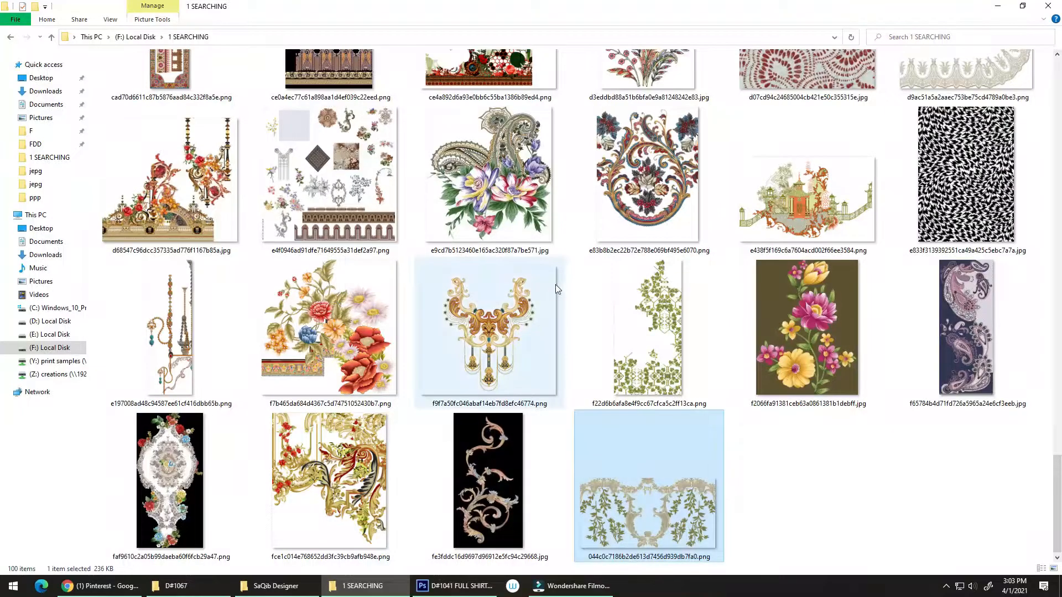
pyautogui.scroll(3, 557, 294)
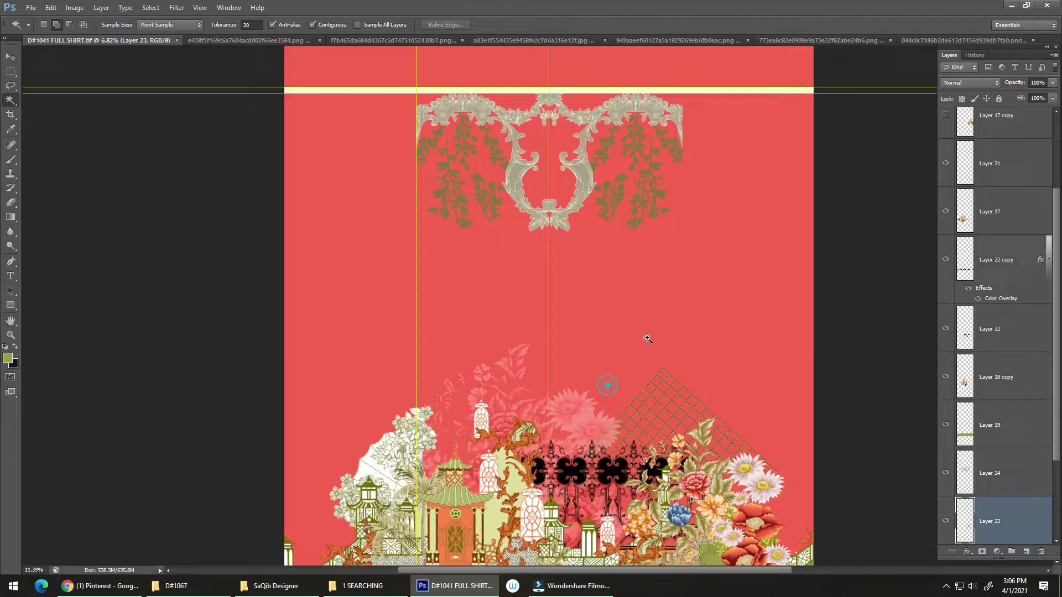
pyautogui.moveTo(647, 339); pyautogui.dragTo(646, 267)
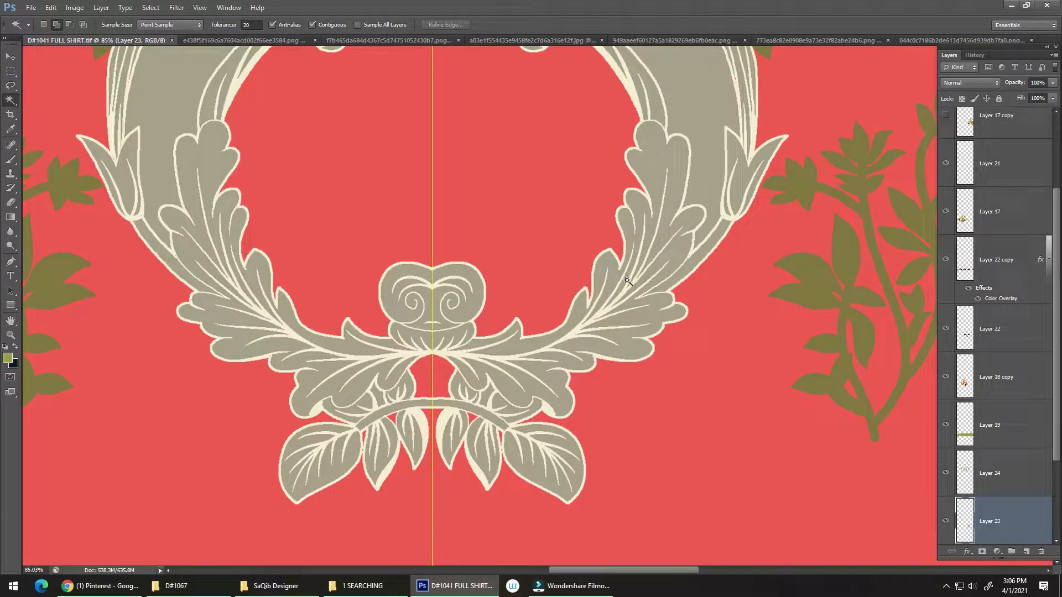
pyautogui.click(946, 587)
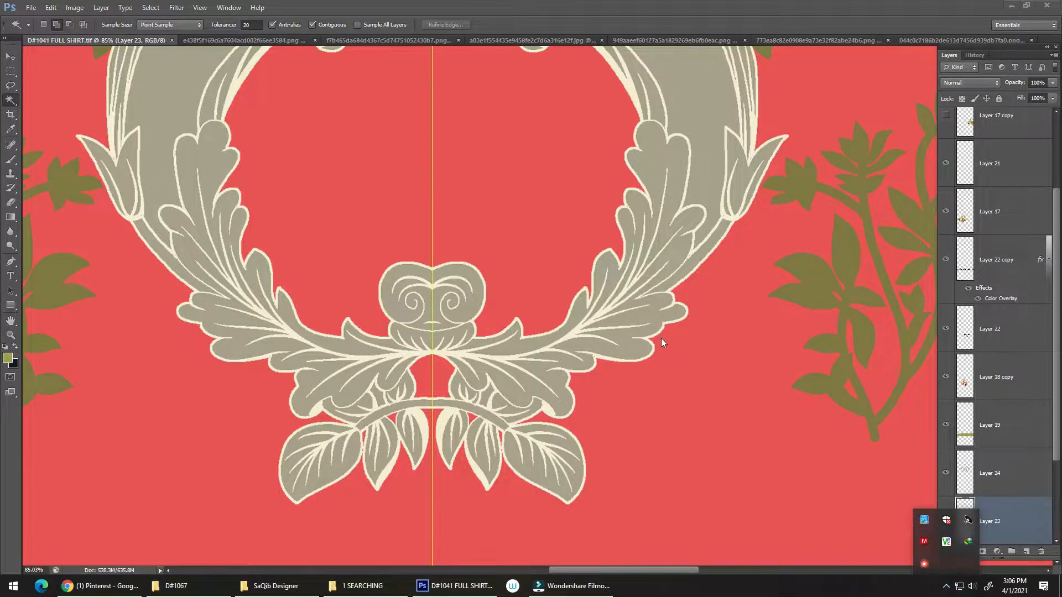
pyautogui.click(613, 331)
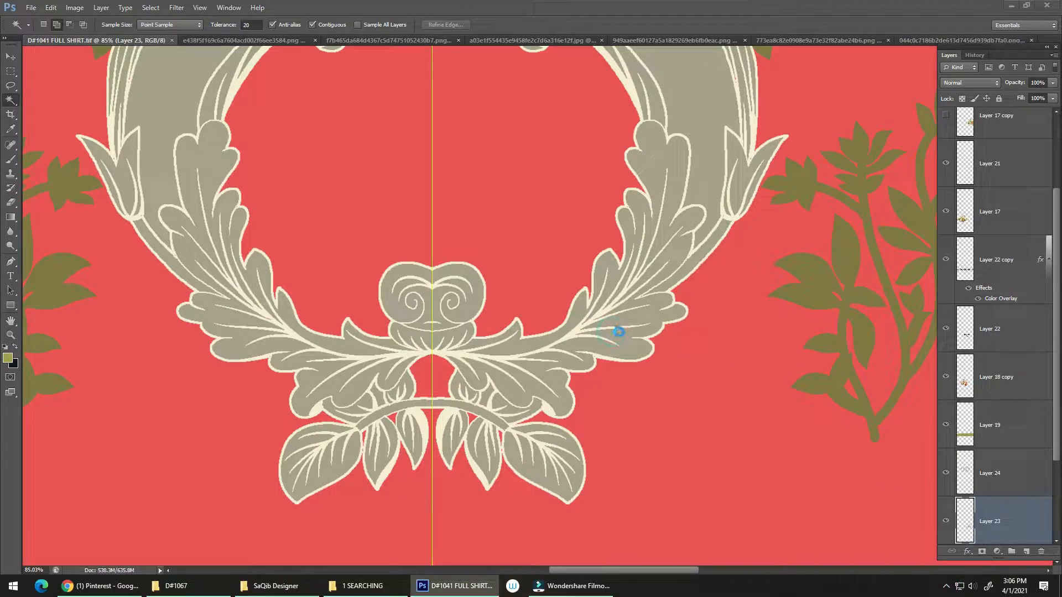
# Create a new layer beneath Layer 24 and paint the inside of the garland's central frame olive green with a 300 px brush
pyautogui.press('v')
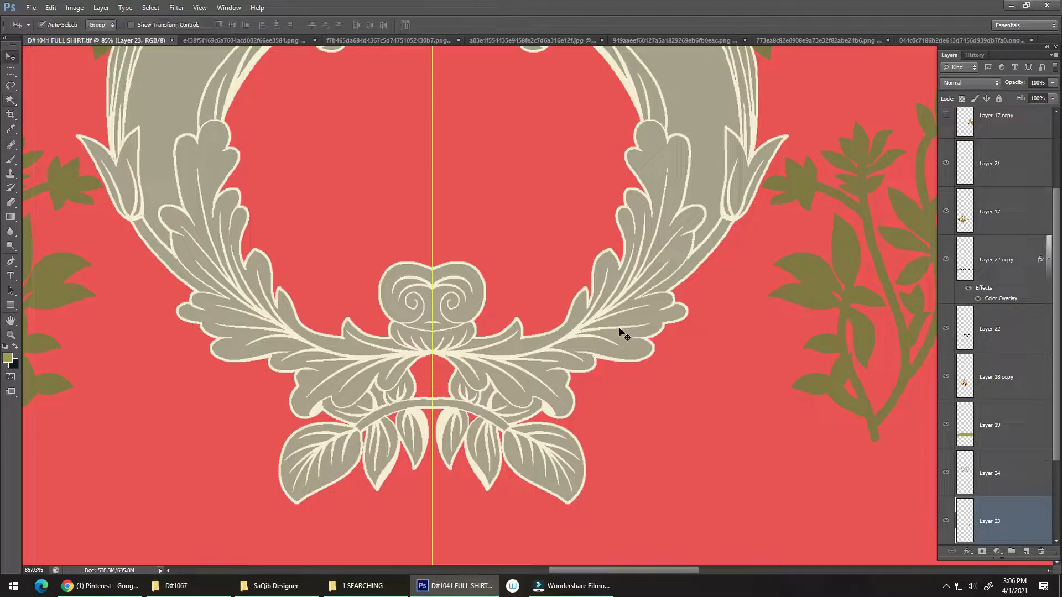
pyautogui.click(619, 330)
pyautogui.click(1026, 551)
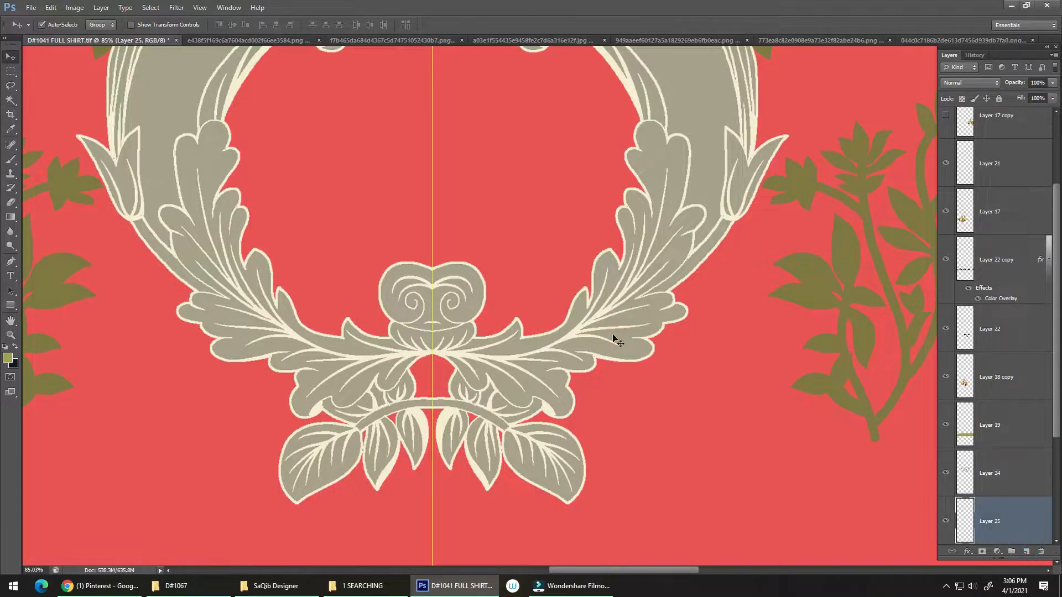
pyautogui.moveTo(567, 311)
pyautogui.mouseDown()
pyautogui.moveTo(499, 294)
pyautogui.moveTo(473, 274)
pyautogui.moveTo(484, 282)
pyautogui.moveTo(487, 387)
pyautogui.moveTo(470, 349)
pyautogui.moveTo(483, 289)
pyautogui.moveTo(465, 277)
pyautogui.moveTo(458, 233)
pyautogui.moveTo(437, 200)
pyautogui.moveTo(498, 195)
pyautogui.moveTo(516, 166)
pyautogui.moveTo(585, 209)
pyautogui.moveTo(614, 207)
pyautogui.moveTo(594, 210)
pyautogui.moveTo(556, 251)
pyautogui.moveTo(556, 261)
pyautogui.moveTo(581, 240)
pyautogui.moveTo(581, 331)
pyautogui.moveTo(564, 387)
pyautogui.mouseUp()
pyautogui.press('b')
pyautogui.hotkey('ctrl', 'z')
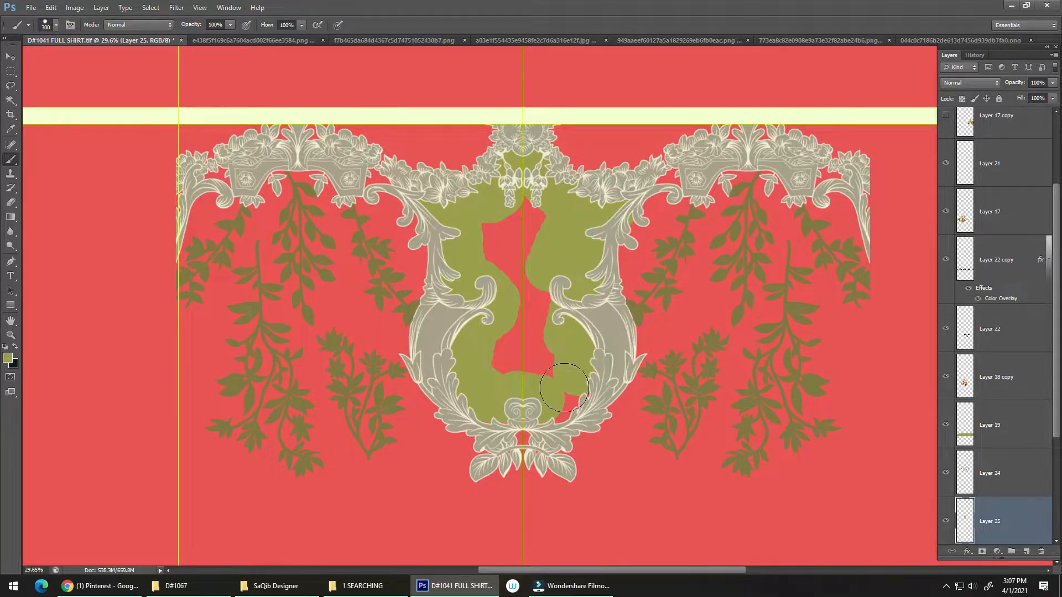
pyautogui.moveTo(595, 279)
pyautogui.mouseDown()
pyautogui.moveTo(510, 299)
pyautogui.moveTo(495, 349)
pyautogui.moveTo(512, 223)
pyautogui.moveTo(527, 297)
pyautogui.moveTo(514, 211)
pyautogui.mouseUp()
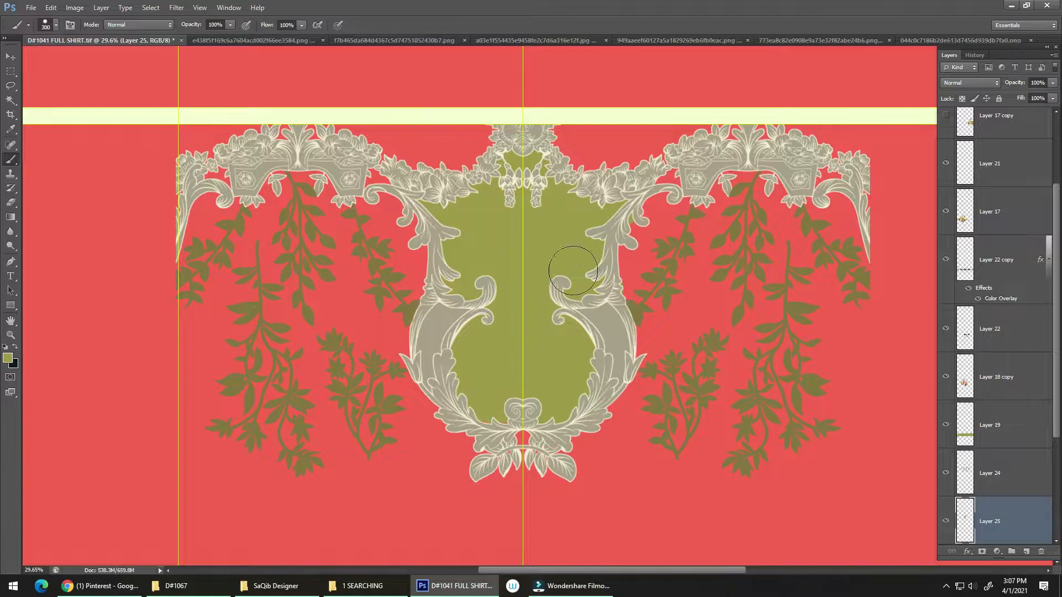
# Erase the olive paint spilling outside the garland's central frame with a 35 px eraser
pyautogui.press('e')
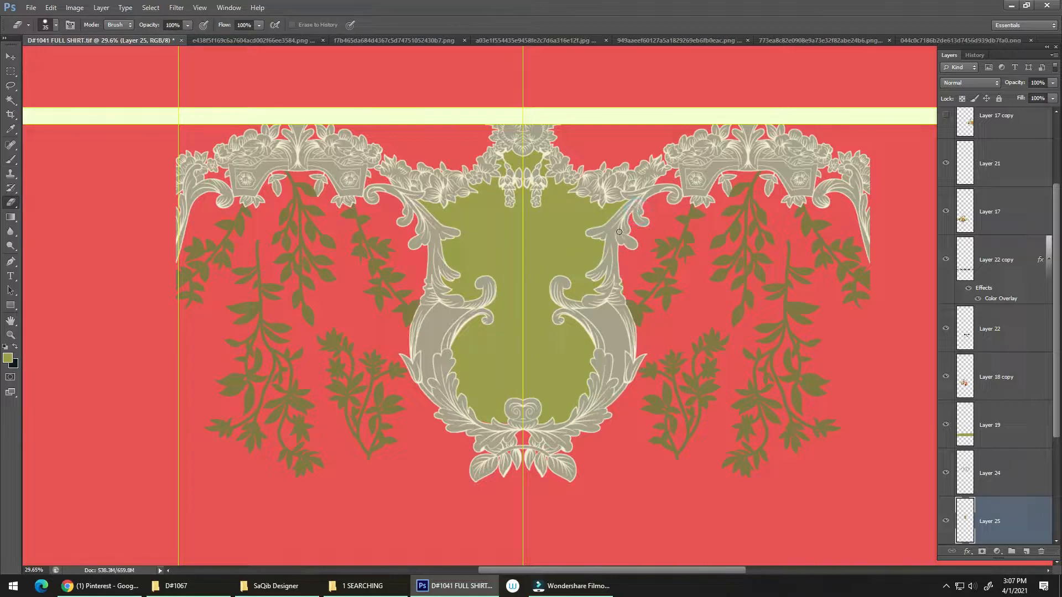
pyautogui.moveTo(610, 243); pyautogui.dragTo(528, 257)
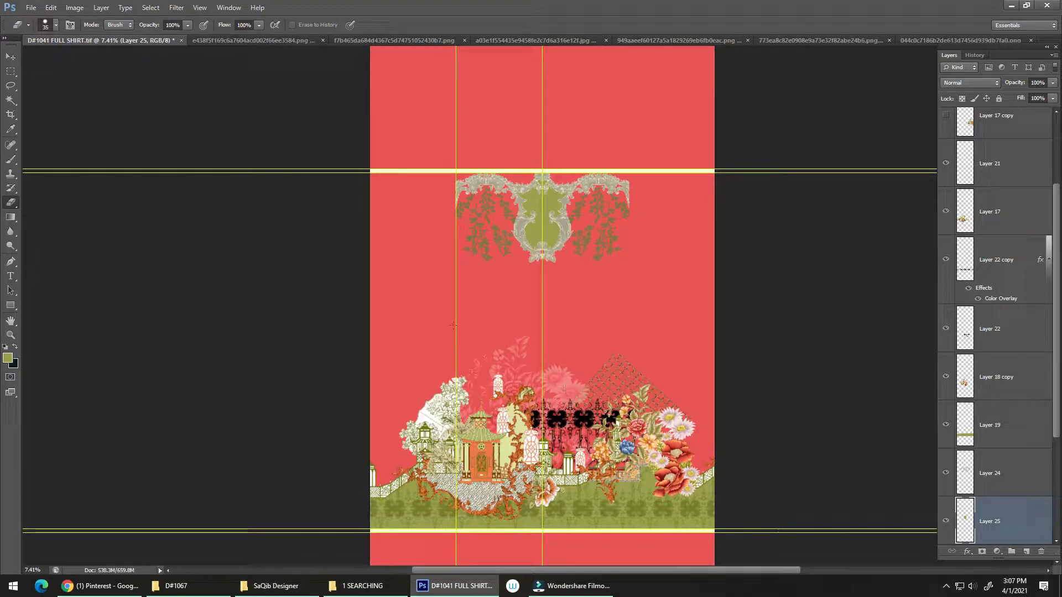
# Duplicate the garland ornament of Layer 24 and place the copy leftward so it meets the original at the side guide
pyautogui.press('v')
pyautogui.moveTo(525, 382); pyautogui.dragTo(541, 365)
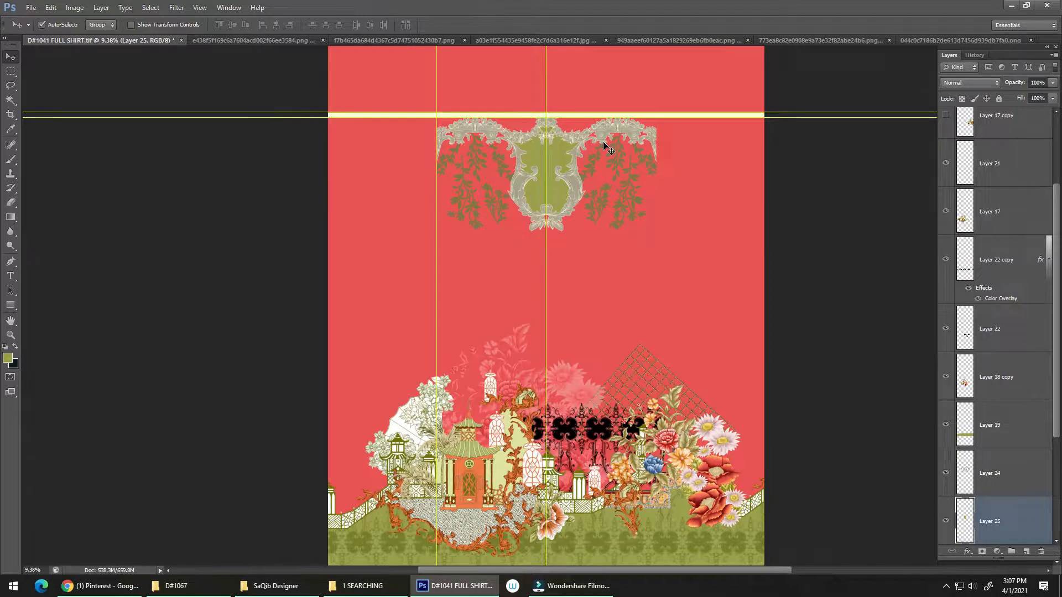
pyautogui.moveTo(611, 134); pyautogui.dragTo(450, 318)
pyautogui.moveTo(515, 249); pyautogui.dragTo(439, 220)
pyautogui.hotkey('ctrl', 'e')
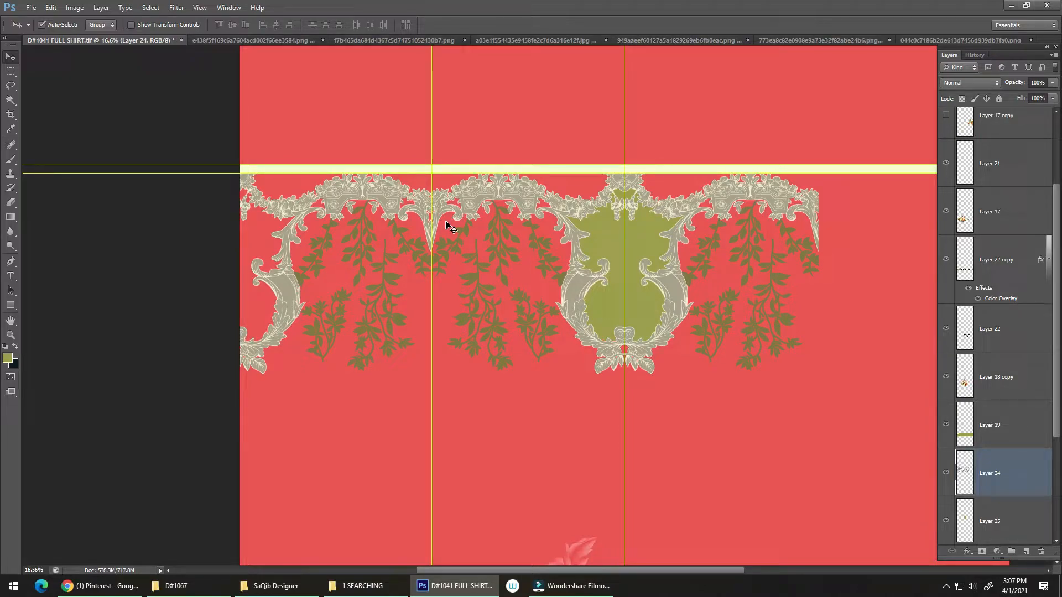
pyautogui.hotkey('ctrl', 'z')
# Duplicate the garland on the right side out to the shirt's edge and merge the garland pieces into one layer
pyautogui.moveTo(446, 221); pyautogui.dragTo(379, 230)
pyautogui.moveTo(314, 222); pyautogui.dragTo(866, 234)
pyautogui.moveTo(750, 245); pyautogui.dragTo(910, 179)
pyautogui.moveTo(644, 266)
pyautogui.mouseDown()
pyautogui.moveTo(669, 268)
pyautogui.moveTo(661, 264)
pyautogui.mouseUp()
pyautogui.hotkey('ctrl', 'e')
pyautogui.scroll(-10, 663, 265)
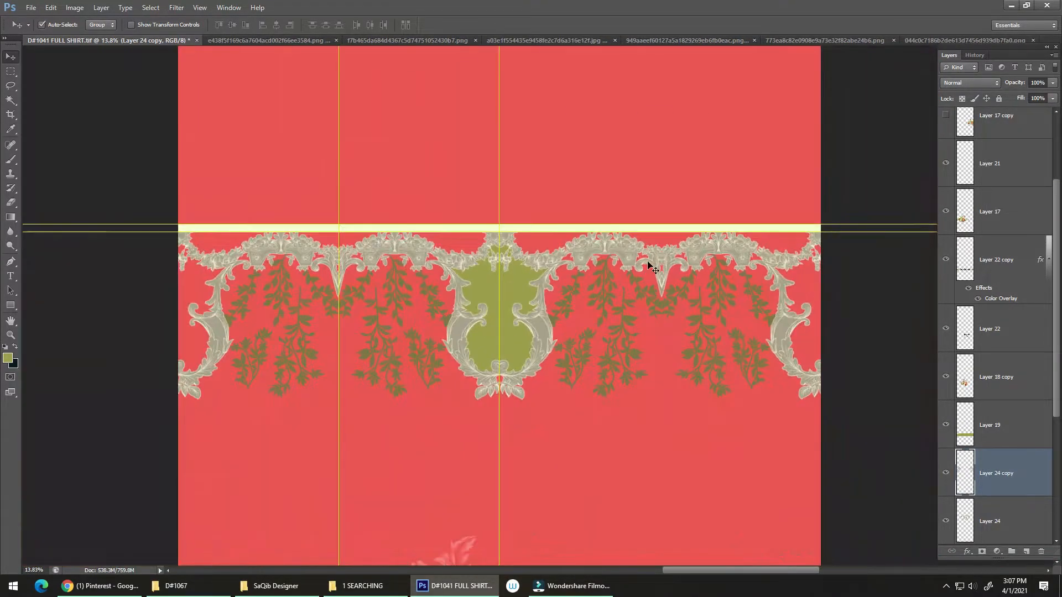
pyautogui.moveTo(695, 267); pyautogui.dragTo(648, 263)
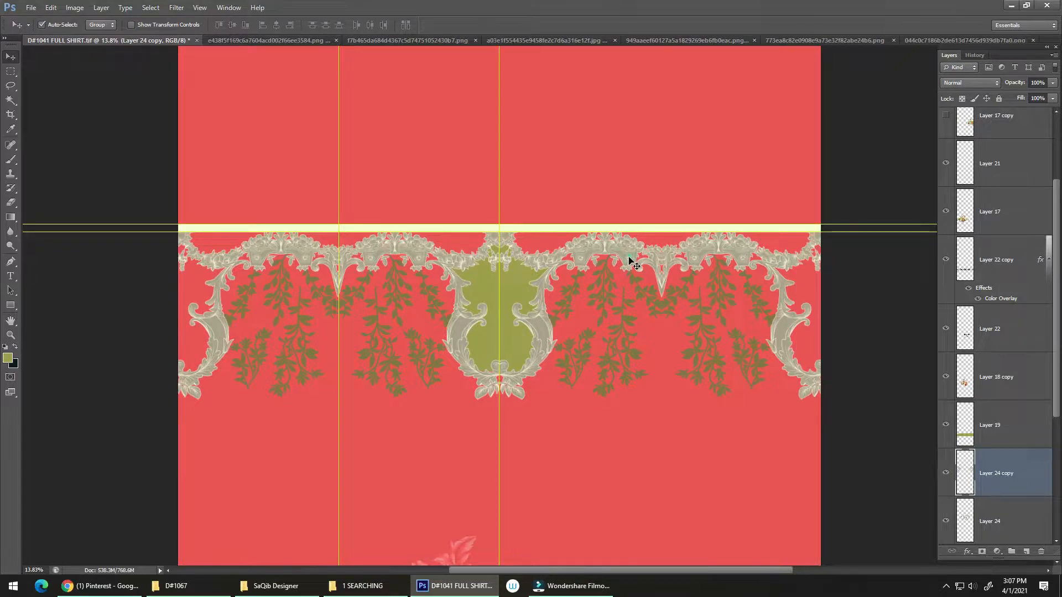
pyautogui.scroll(-3, 635, 235)
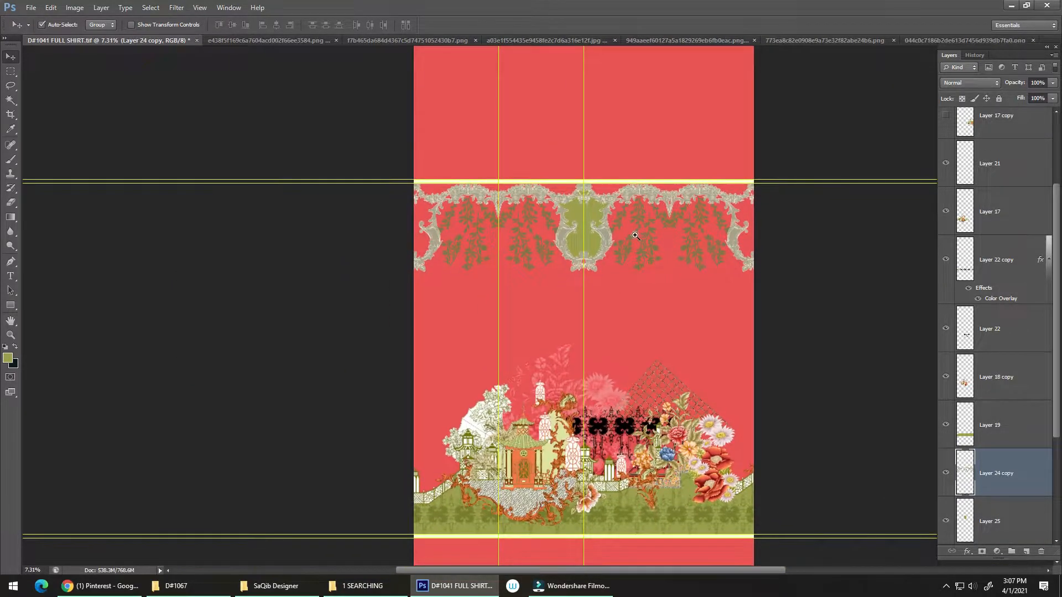
pyautogui.moveTo(635, 235); pyautogui.dragTo(627, 259)
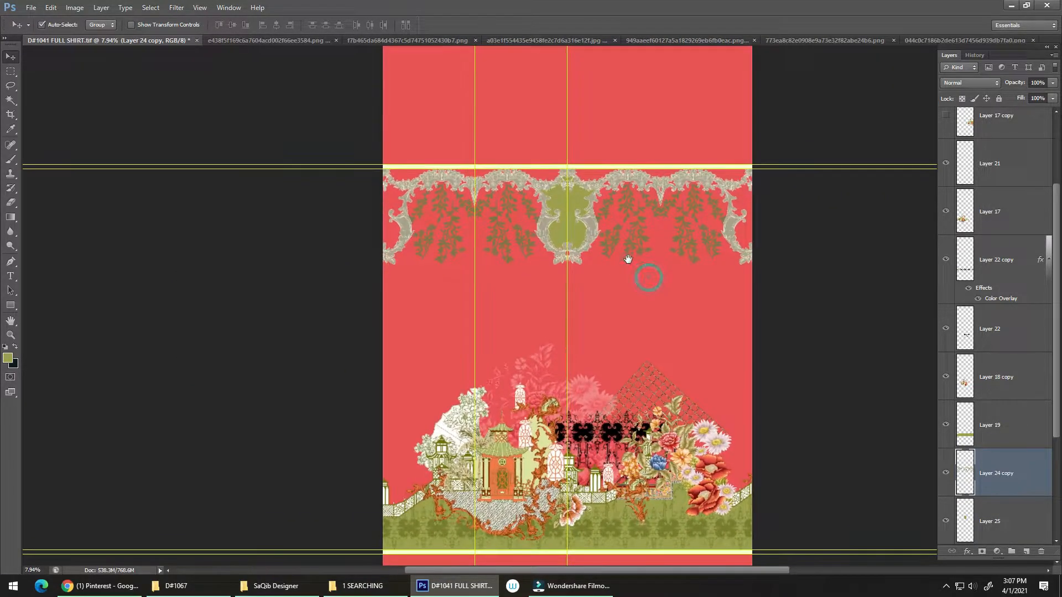
# Select the pixels of the olive frame panel on Layer 25 and sample a dark blue from the blue flower
pyautogui.click(580, 239)
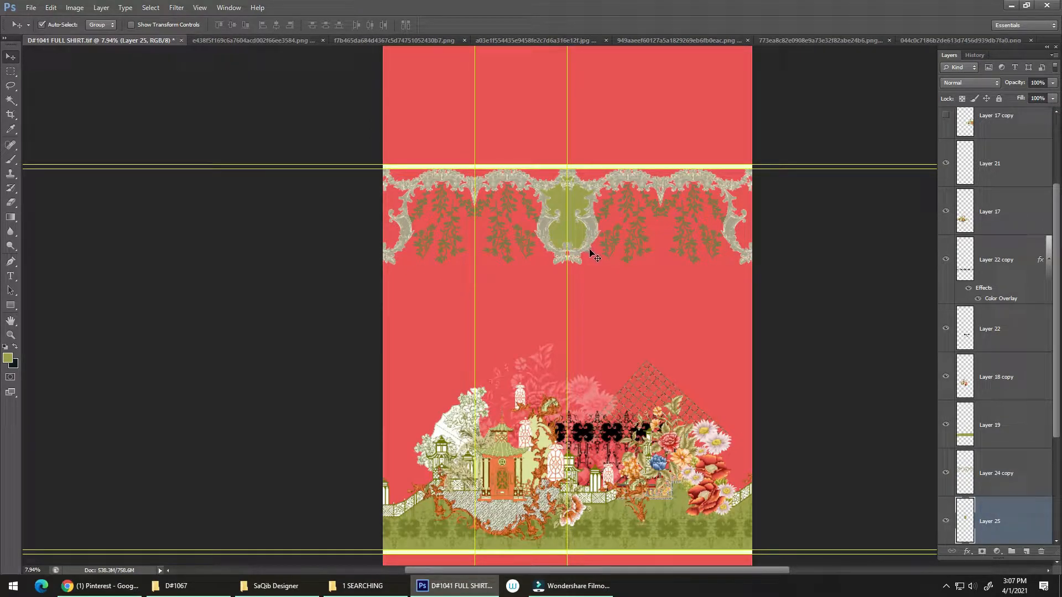
pyautogui.moveTo(628, 323); pyautogui.dragTo(626, 308)
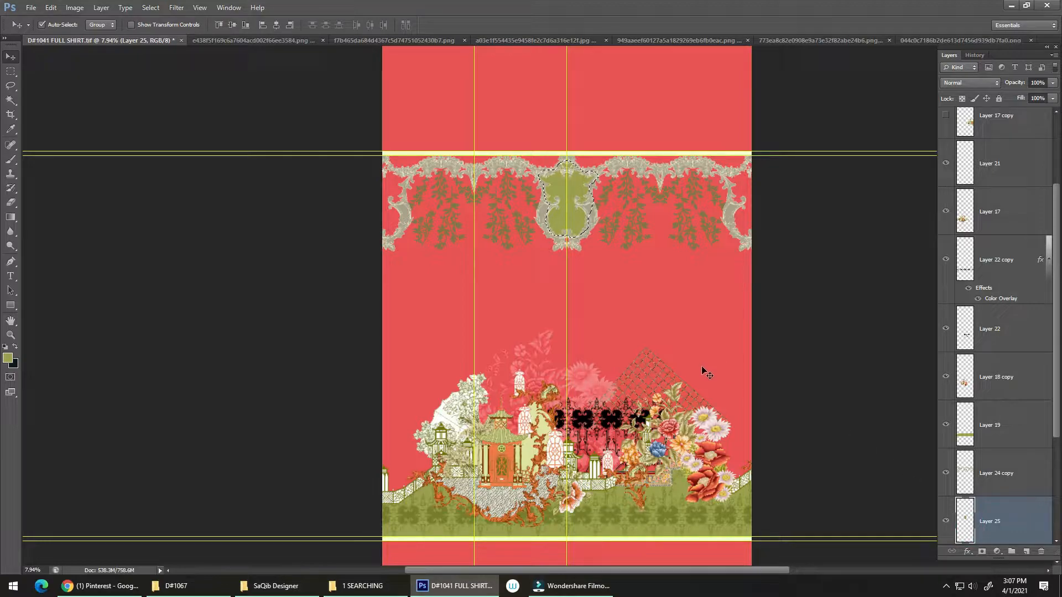
pyautogui.press('i')
pyautogui.moveTo(662, 444); pyautogui.dragTo(665, 449)
pyautogui.scroll(5, 664, 449)
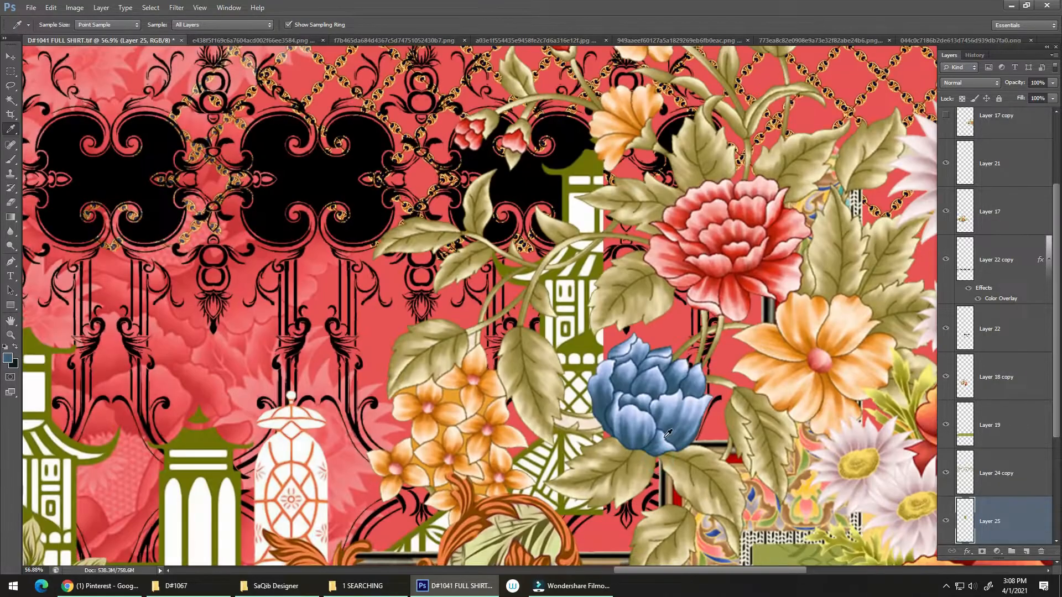
pyautogui.click(646, 430)
pyautogui.scroll(-5, 646, 430)
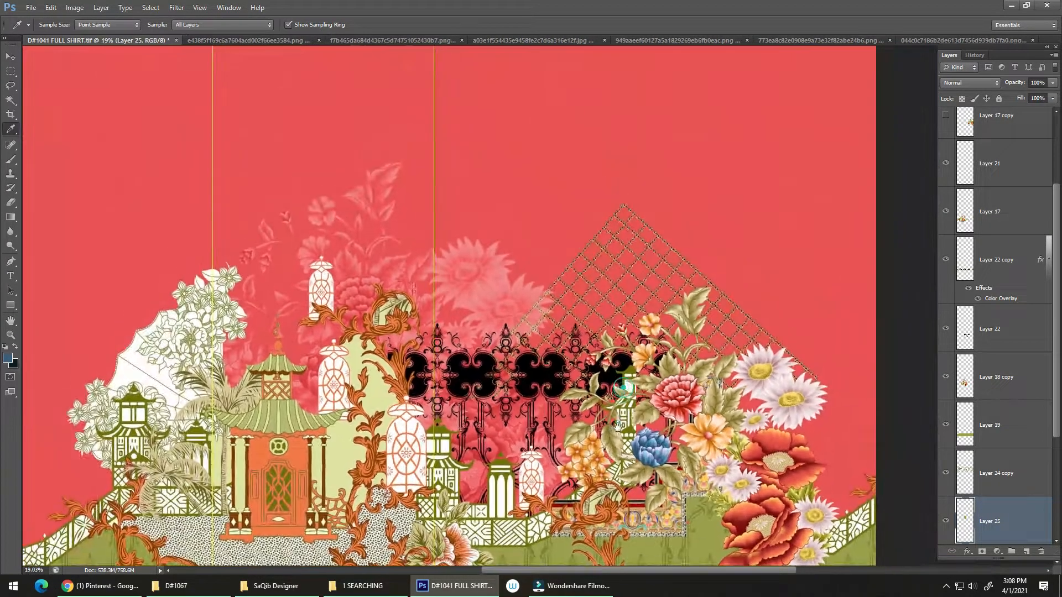
pyautogui.scroll(-3, 624, 428)
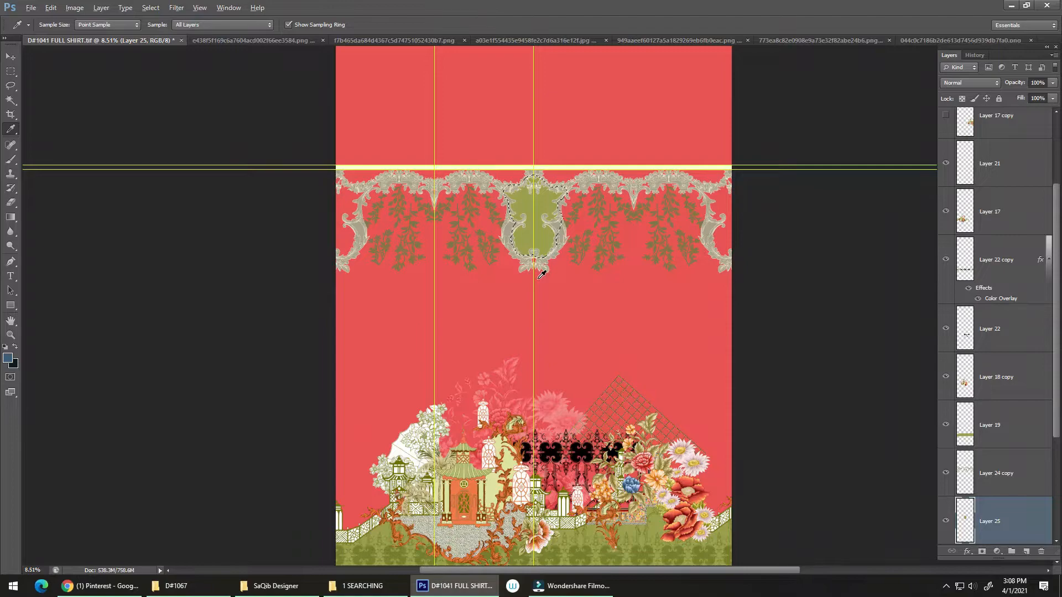
# Apply a linear blue-to-transparent gradient rising from the bottom of the olive frame panel and deselect it
pyautogui.hotkey('alt', 'BackSpace')
pyautogui.hotkey('ctrl', 'z')
pyautogui.press('g')
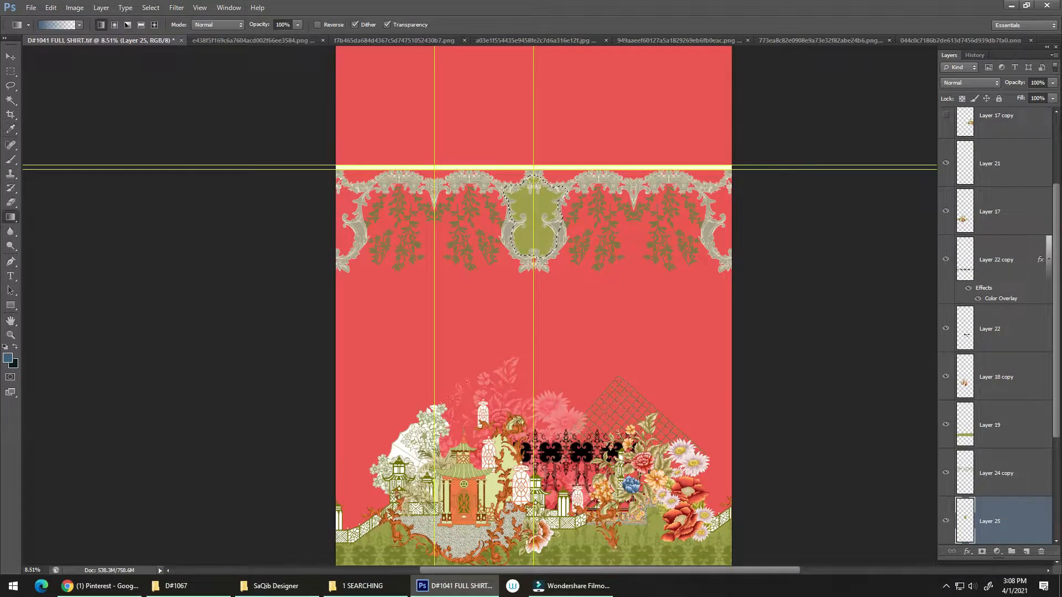
pyautogui.moveTo(540, 248); pyautogui.dragTo(789, 261)
pyautogui.hotkey('ctrl', 'd')
# Duplicate the gradient panel of Layer 25 into the half frames at both side edges of the shirt
pyautogui.scroll(3, 547, 227)
pyautogui.press('v')
pyautogui.moveTo(654, 261); pyautogui.dragTo(606, 205)
pyautogui.moveTo(614, 177); pyautogui.dragTo(542, 345)
pyautogui.moveTo(587, 243)
pyautogui.mouseDown()
pyautogui.moveTo(629, 246)
pyautogui.moveTo(579, 256)
pyautogui.mouseUp()
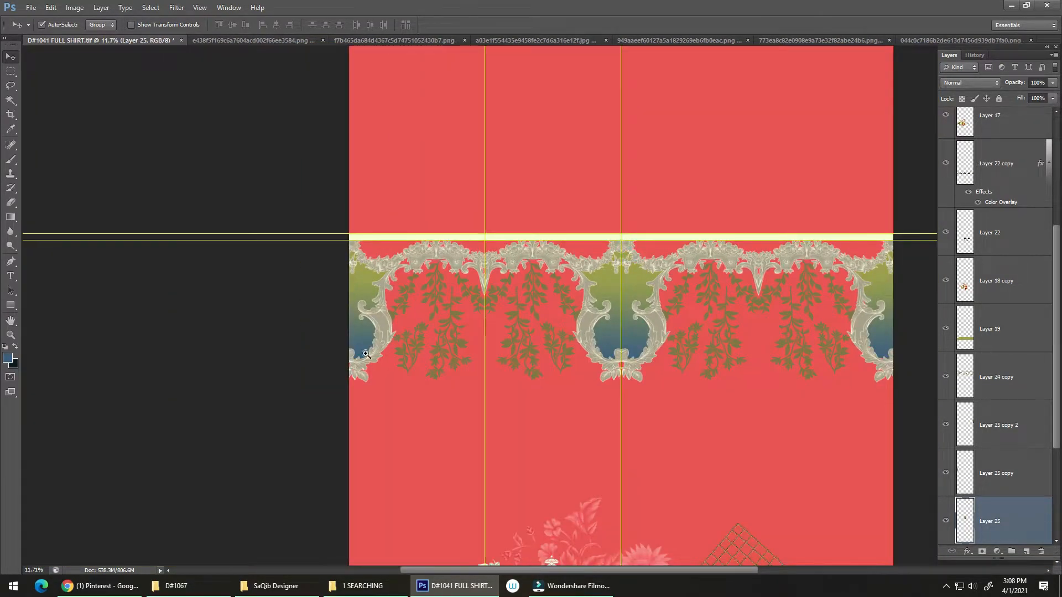
pyautogui.moveTo(349, 358); pyautogui.dragTo(279, 387)
pyautogui.moveTo(645, 351); pyautogui.dragTo(437, 387)
pyautogui.moveTo(489, 337); pyautogui.dragTo(475, 272)
pyautogui.moveTo(489, 330)
pyautogui.mouseDown()
pyautogui.moveTo(514, 306)
pyautogui.moveTo(522, 315)
pyautogui.moveTo(510, 330)
pyautogui.mouseUp()
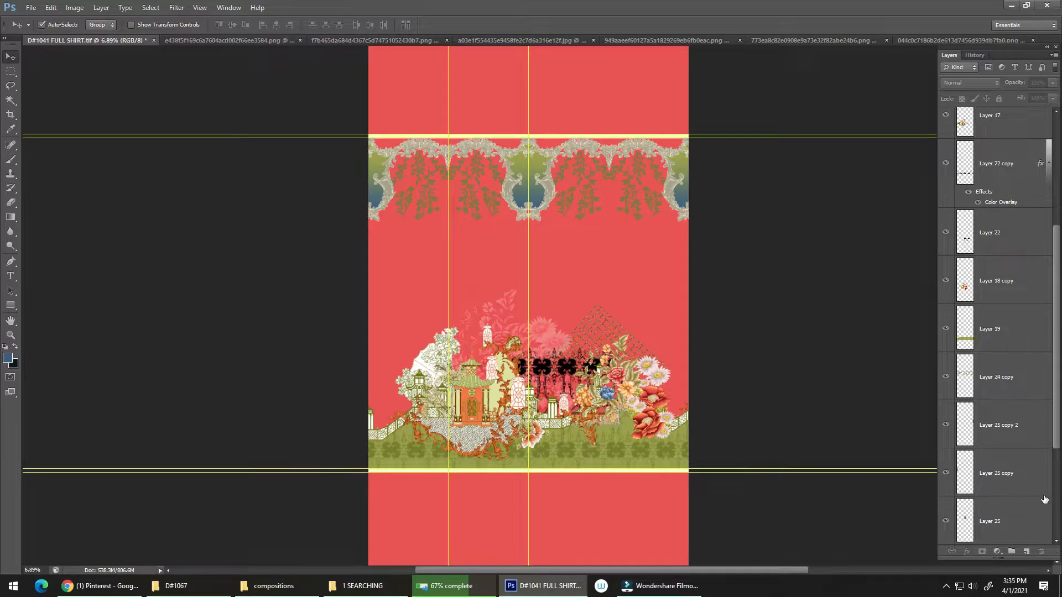
# Create a layer above Layer 13 and apply a blue-to-transparent gradient rising from the lower cream stripe across the shirt's full width
pyautogui.scroll(-3, 995, 332)
pyautogui.click(1003, 448)
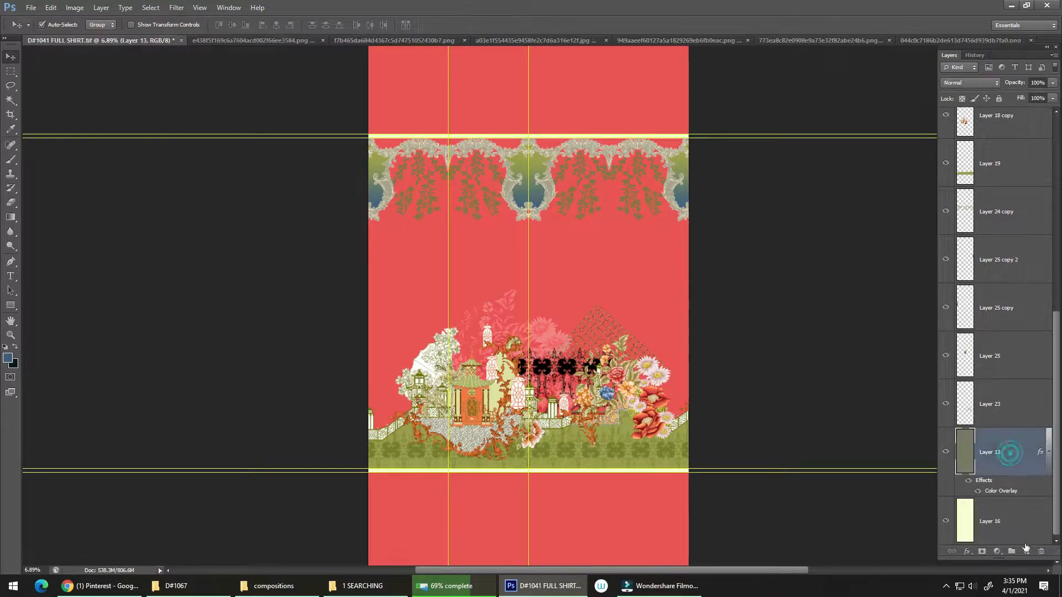
pyautogui.click(1024, 552)
pyautogui.scroll(-2, 600, 421)
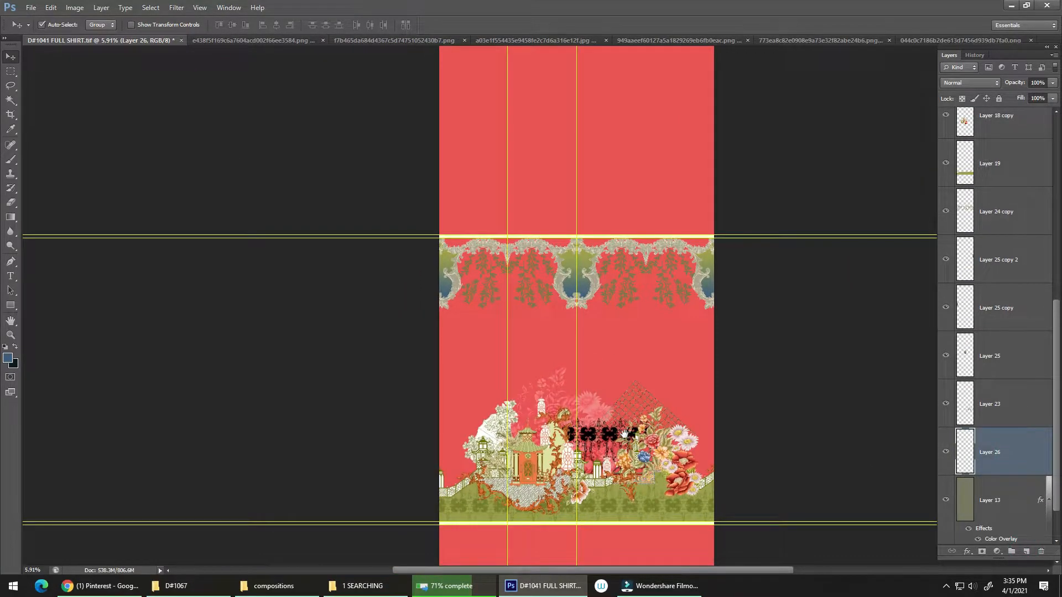
pyautogui.press('m')
pyautogui.moveTo(439, 520); pyautogui.dragTo(715, 128)
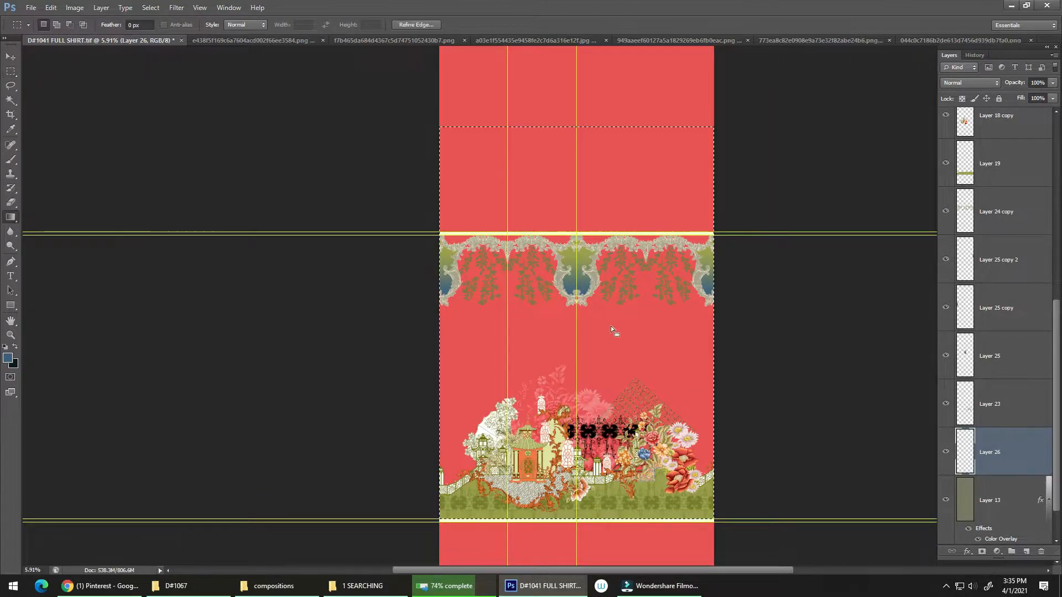
pyautogui.press('g')
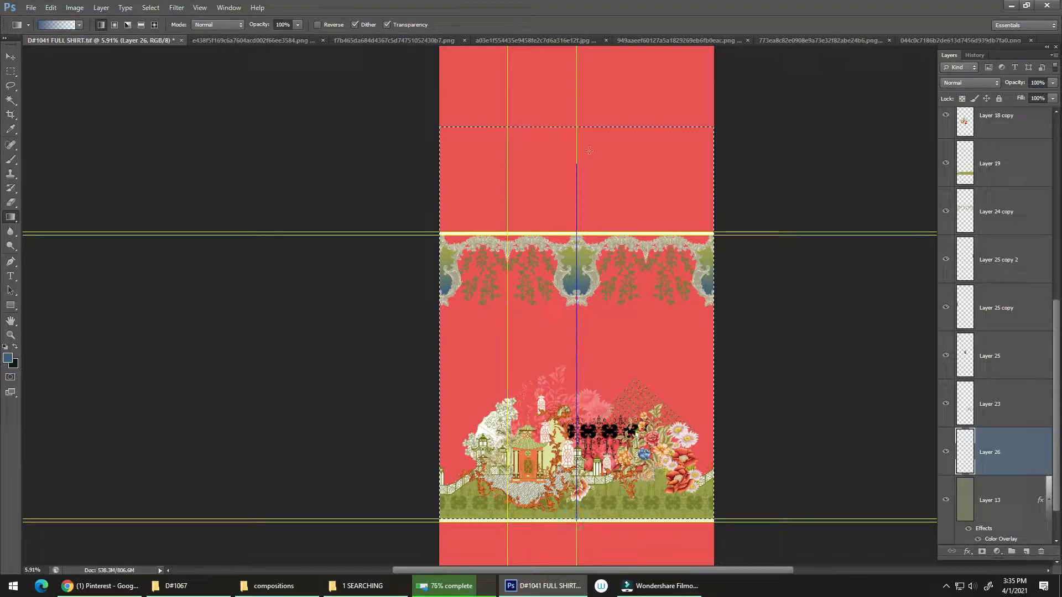
pyautogui.moveTo(637, 177); pyautogui.dragTo(636, 181)
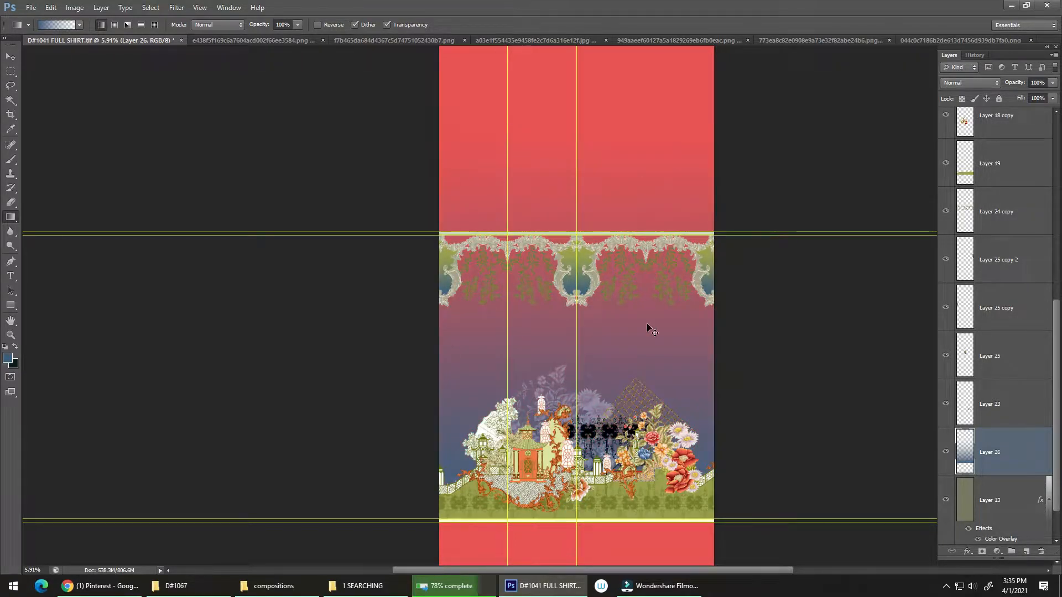
pyautogui.moveTo(627, 429); pyautogui.dragTo(583, 397)
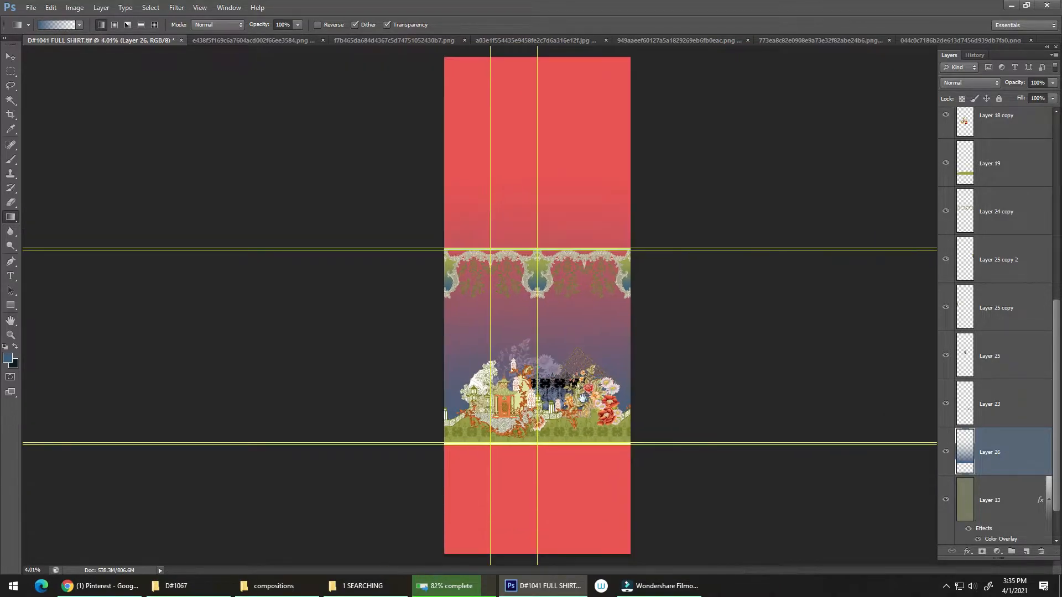
# Delete the part of the Layer 26 gradient that extends above the upper cream stripe
pyautogui.press('m')
pyautogui.moveTo(516, 138); pyautogui.dragTo(733, 249)
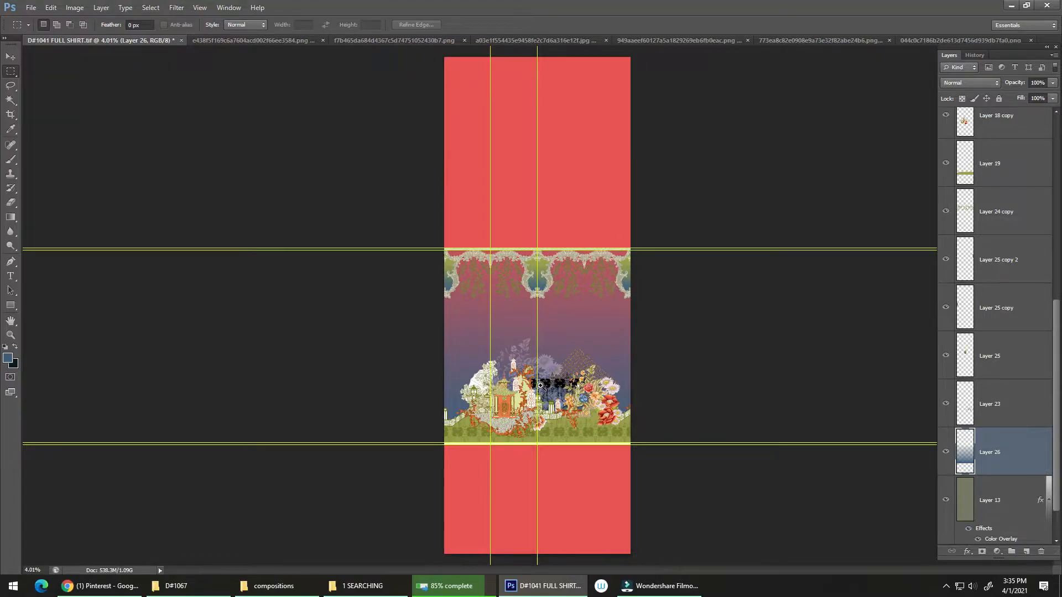
pyautogui.moveTo(534, 390); pyautogui.dragTo(597, 382)
pyautogui.moveTo(633, 298); pyautogui.dragTo(556, 449)
pyautogui.moveTo(593, 414); pyautogui.dragTo(608, 412)
pyautogui.moveTo(638, 206); pyautogui.dragTo(587, 237)
pyautogui.moveTo(674, 281); pyautogui.dragTo(704, 257)
# Try flipping the Layer 26 gradient vertically
pyautogui.hotkey('ctrl', 't')
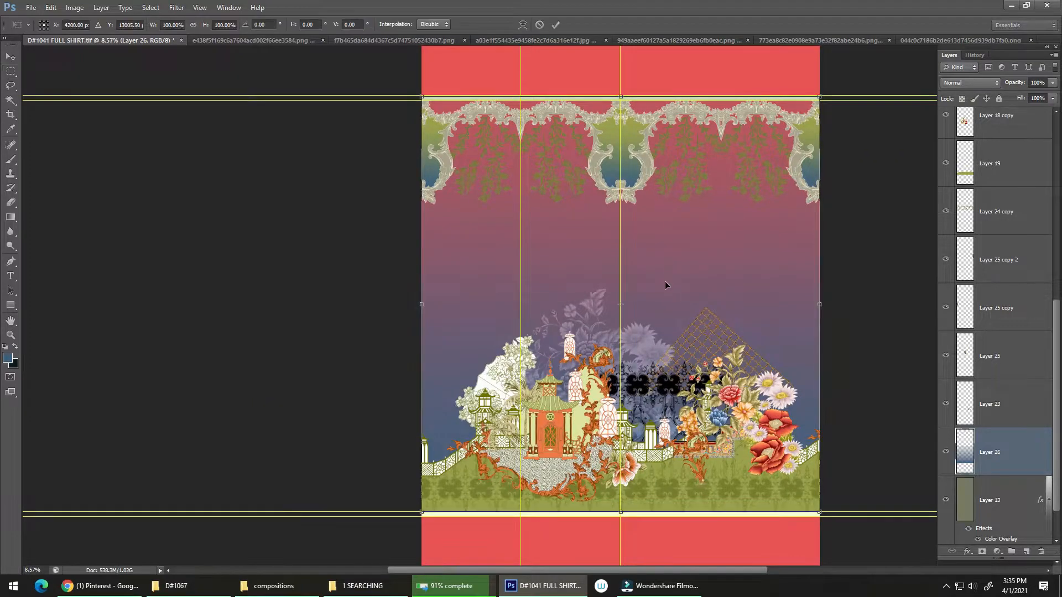
pyautogui.rightClick(666, 285)
pyautogui.click(701, 465)
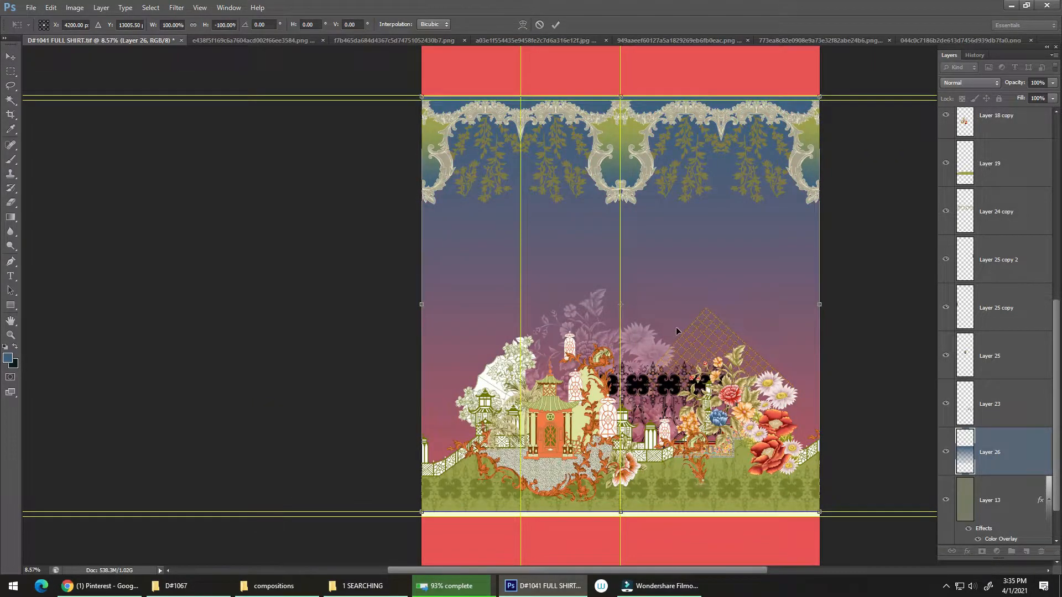
pyautogui.moveTo(676, 327); pyautogui.dragTo(676, 332)
pyautogui.press('Return')
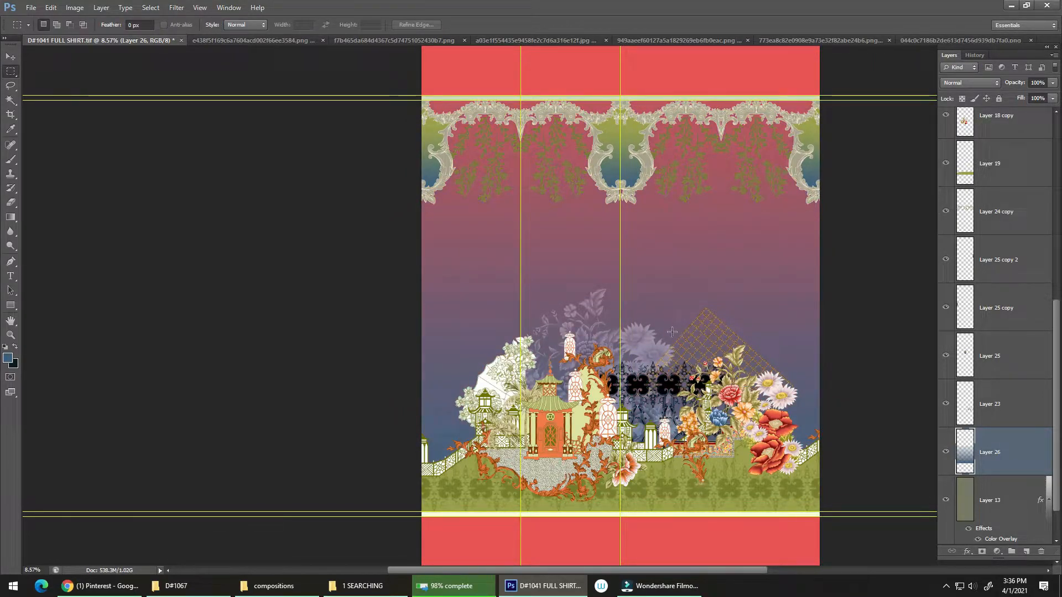
# Save the shirt design file and check the gradient background at closer range
pyautogui.hotkey('ctrl', 's')
pyautogui.moveTo(674, 376); pyautogui.dragTo(735, 367)
pyautogui.moveTo(698, 325); pyautogui.dragTo(629, 411)
pyautogui.moveTo(651, 353); pyautogui.dragTo(630, 407)
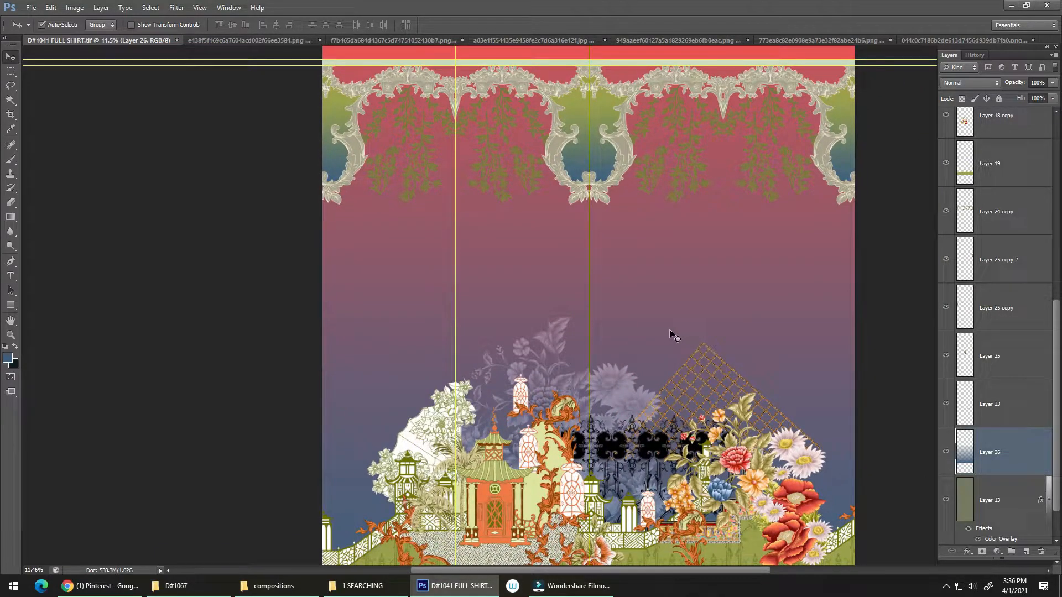
# Switch to the 1 SEARCHING folder and look through its reference images for further motifs
pyautogui.hotkey('alt', 'Tab')
pyautogui.hotkey('alt', 'Tab')
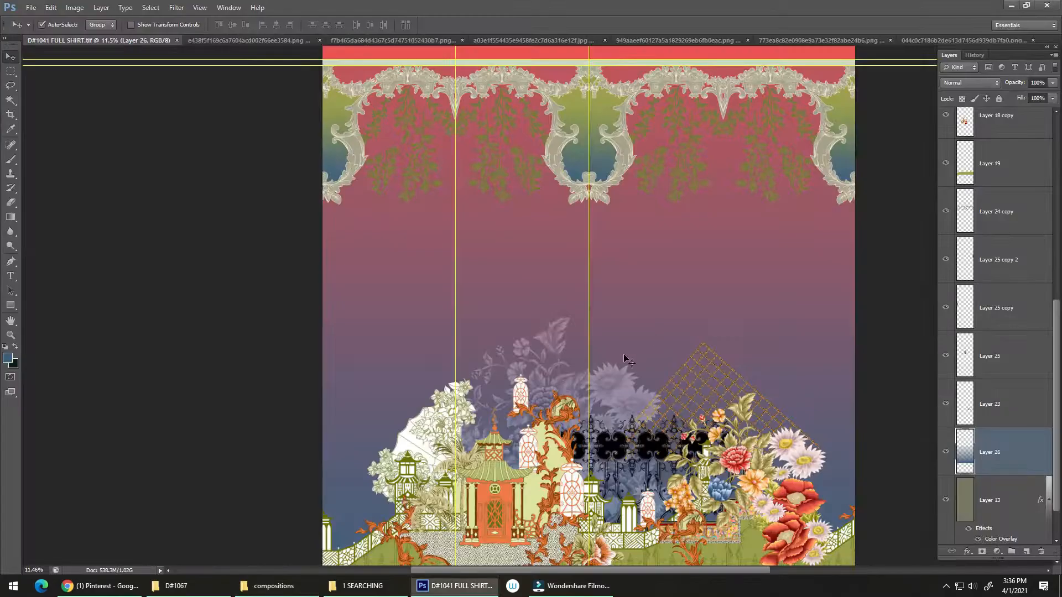
pyautogui.click(352, 589)
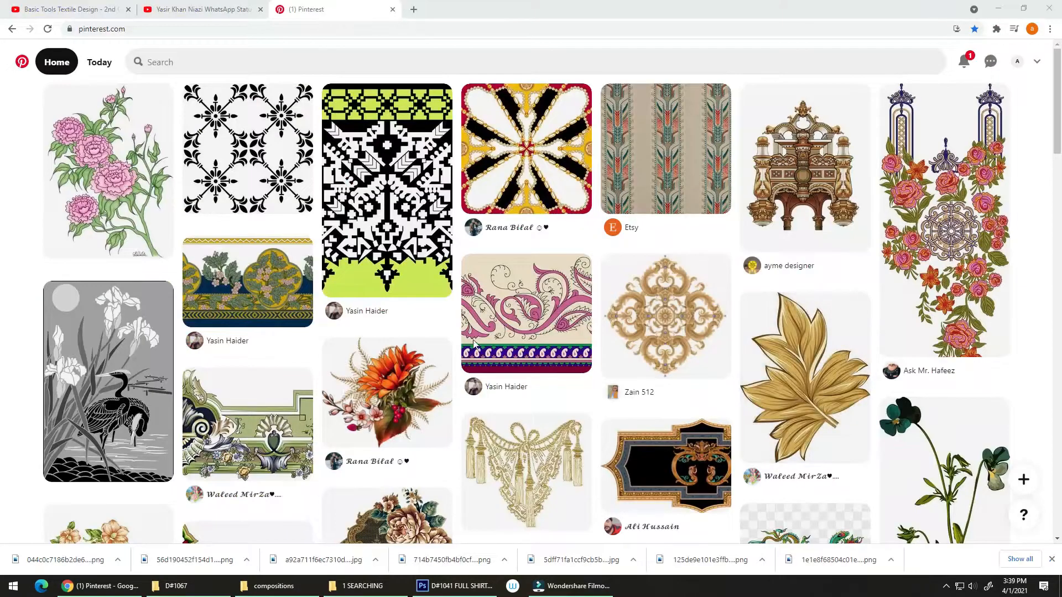
pyautogui.moveTo(491, 399); pyautogui.dragTo(496, 309)
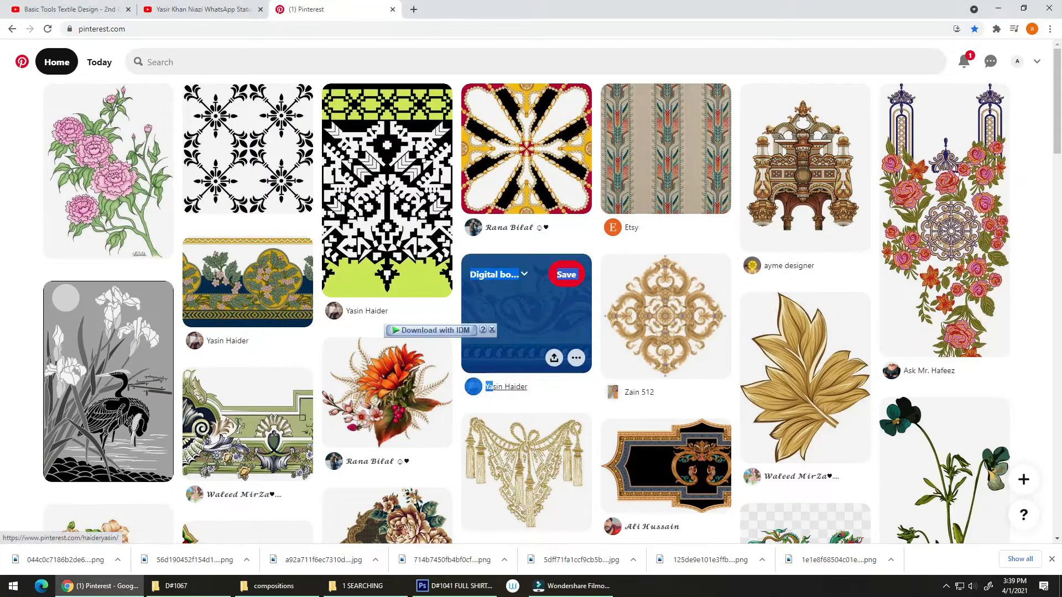
# In Pinterest, open the golden leaf, tassel swag and orange flower bouquet pins in new browser tabs
pyautogui.scroll(-3, 495, 310)
pyautogui.rightClick(812, 226)
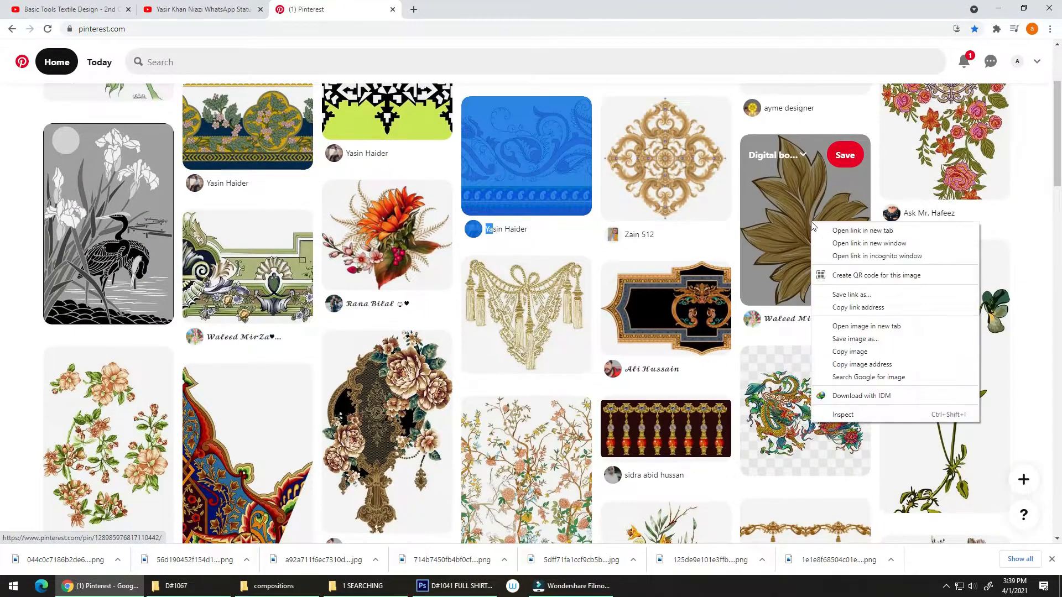
pyautogui.click(824, 230)
pyautogui.rightClick(526, 299)
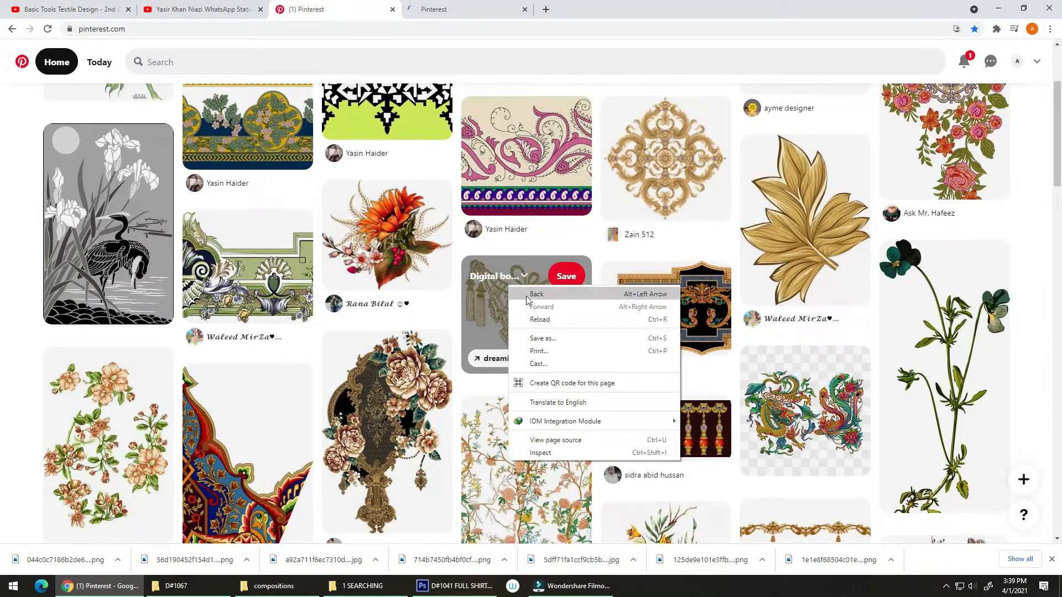
pyautogui.rightClick(494, 311)
pyautogui.click(511, 321)
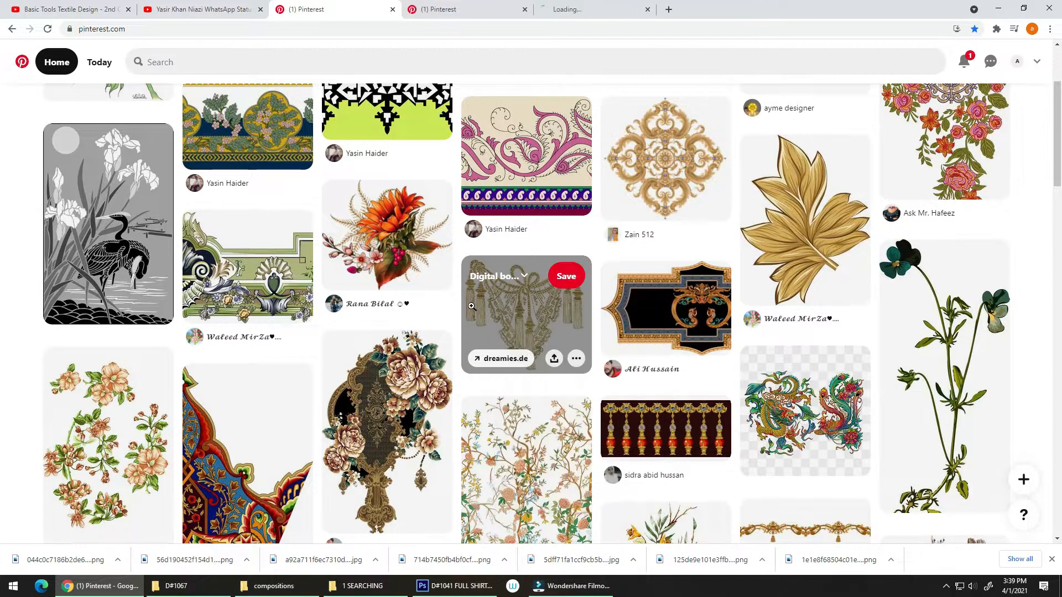
pyautogui.rightClick(404, 232)
pyautogui.click(419, 245)
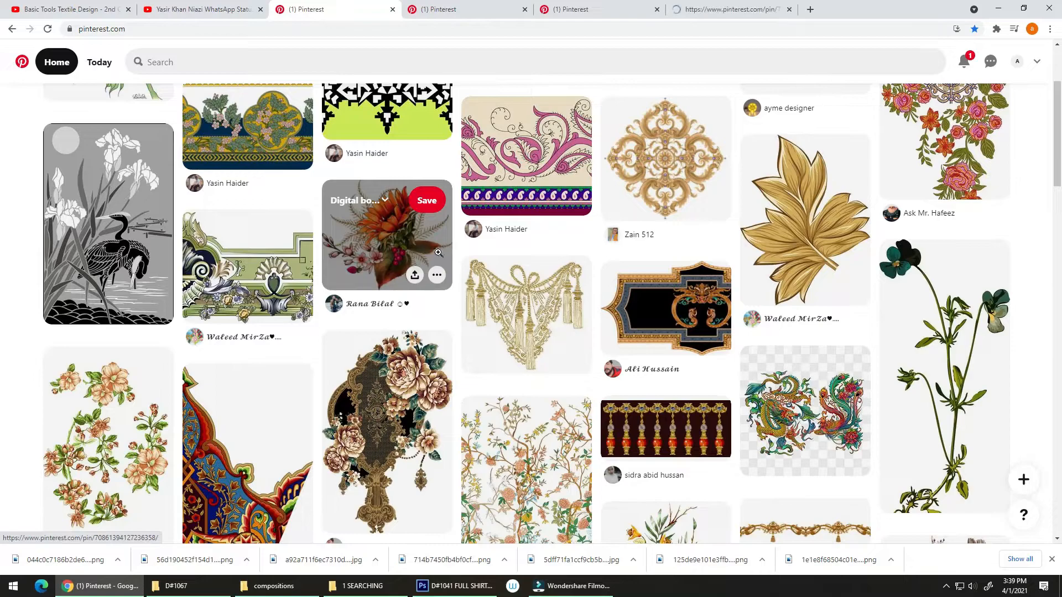
pyautogui.scroll(-2, 485, 282)
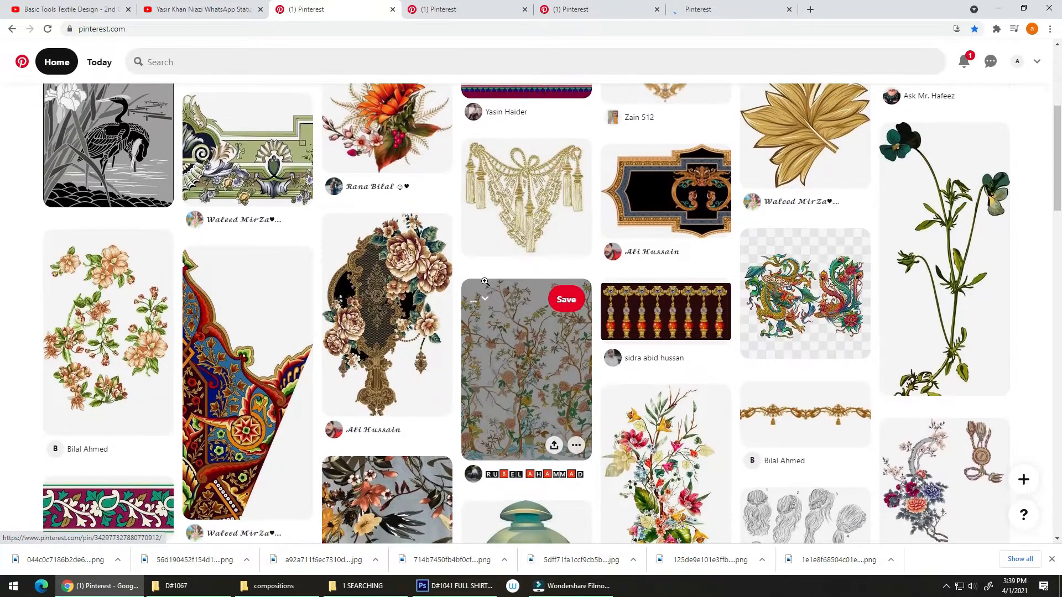
# Open the dragon and phoenix pin and the flowering tree pattern pin in new browser tabs
pyautogui.rightClick(802, 293)
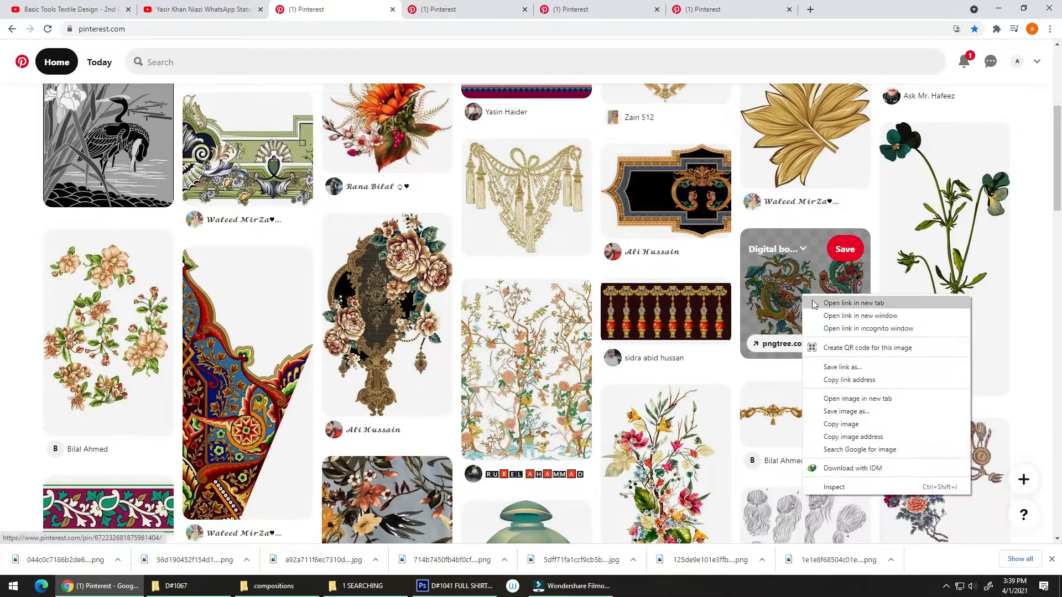
pyautogui.click(816, 304)
pyautogui.rightClick(527, 336)
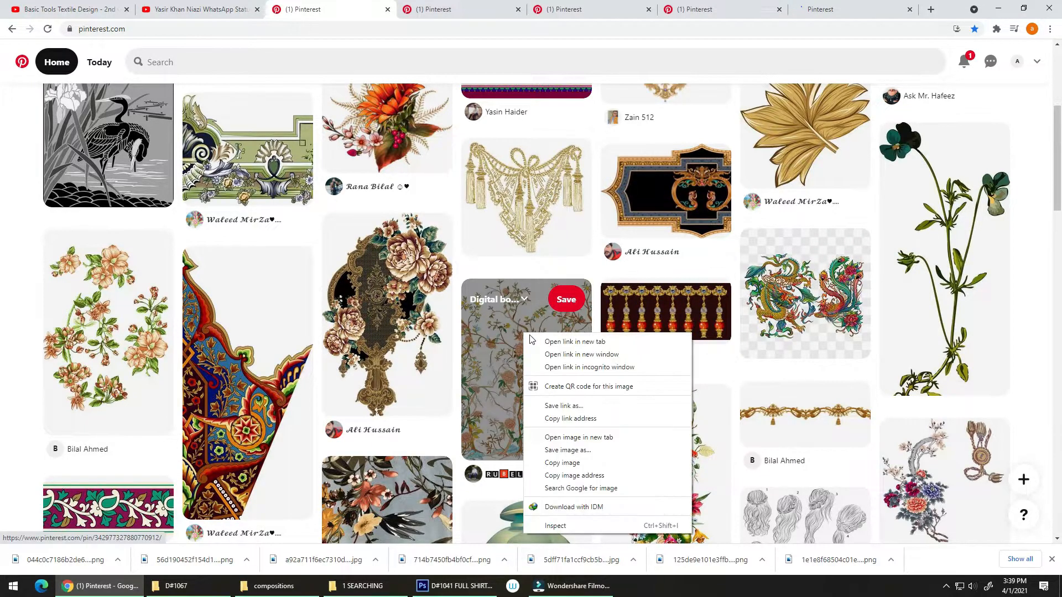
pyautogui.click(553, 342)
# Browse further through the home feed and open the brown lily stem pin in a new browser tab
pyautogui.scroll(-4, 520, 285)
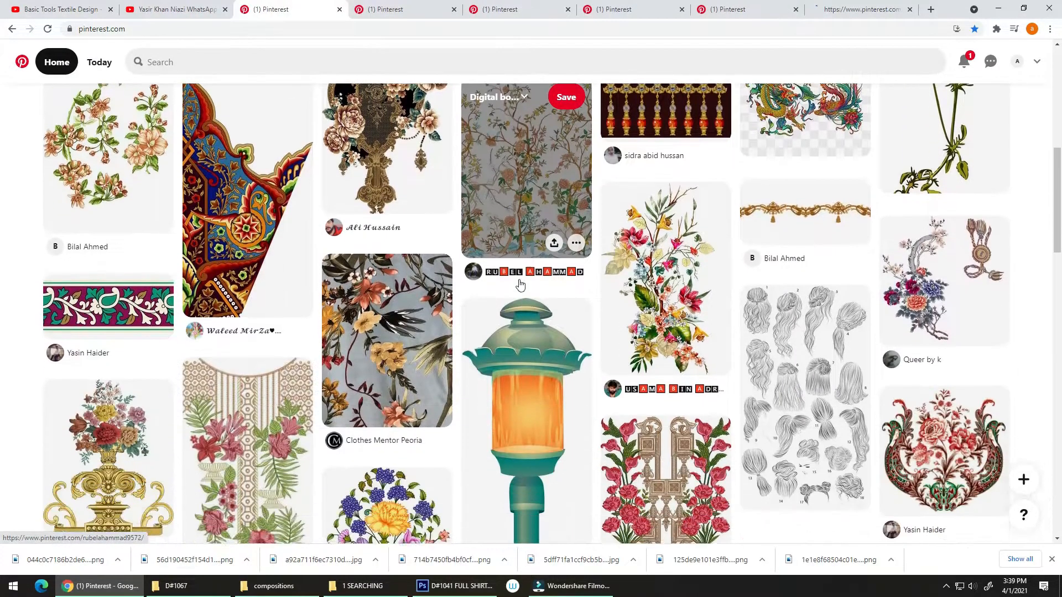
pyautogui.scroll(-1, 520, 285)
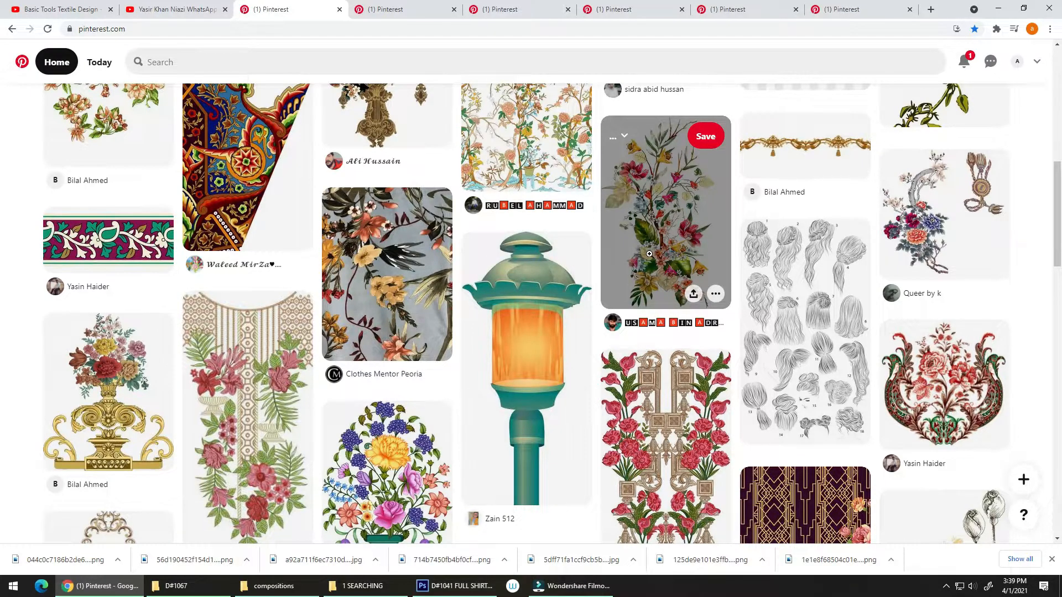
pyautogui.scroll(-3, 973, 232)
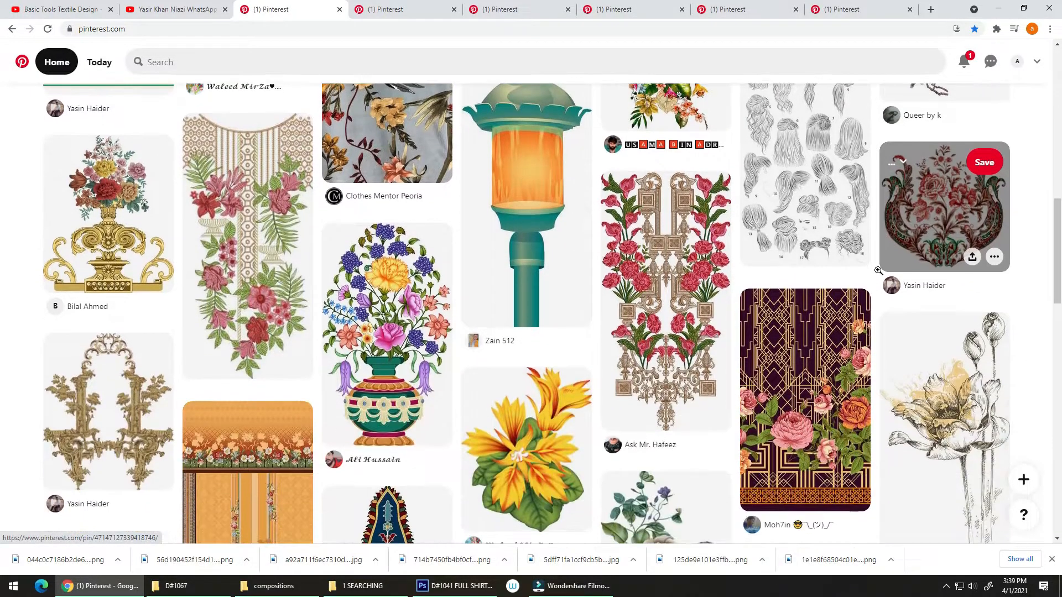
pyautogui.scroll(1, 934, 276)
pyautogui.scroll(-4, 425, 271)
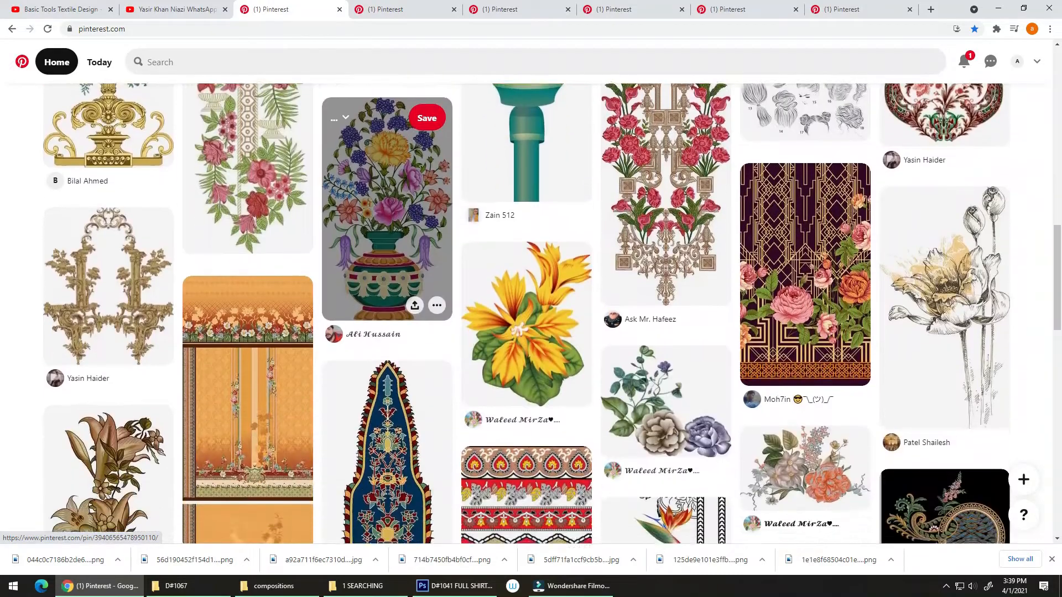
pyautogui.scroll(-4, 425, 268)
pyautogui.scroll(2, 369, 326)
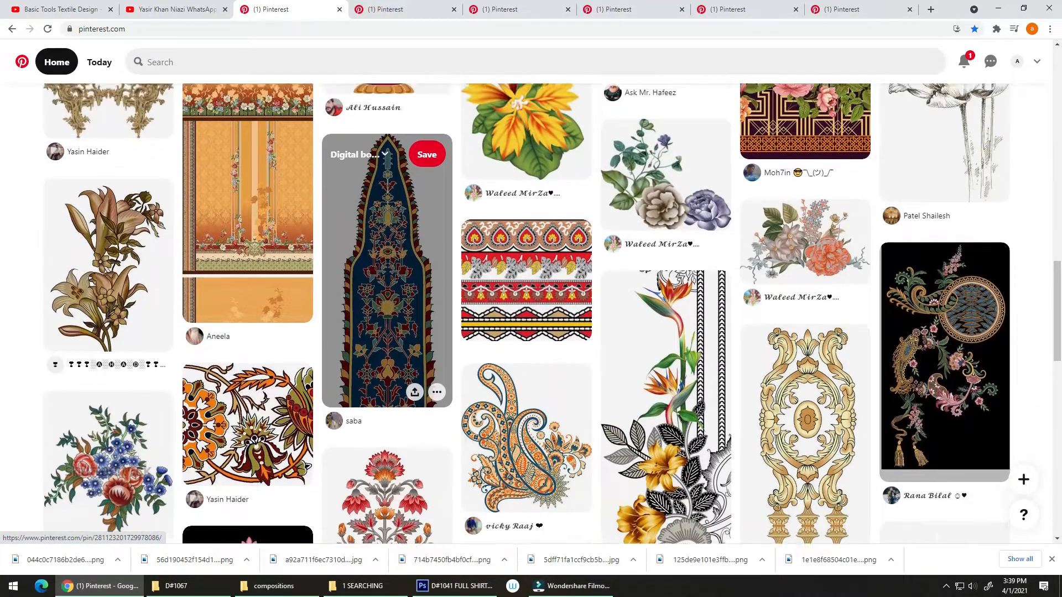
pyautogui.rightClick(127, 314)
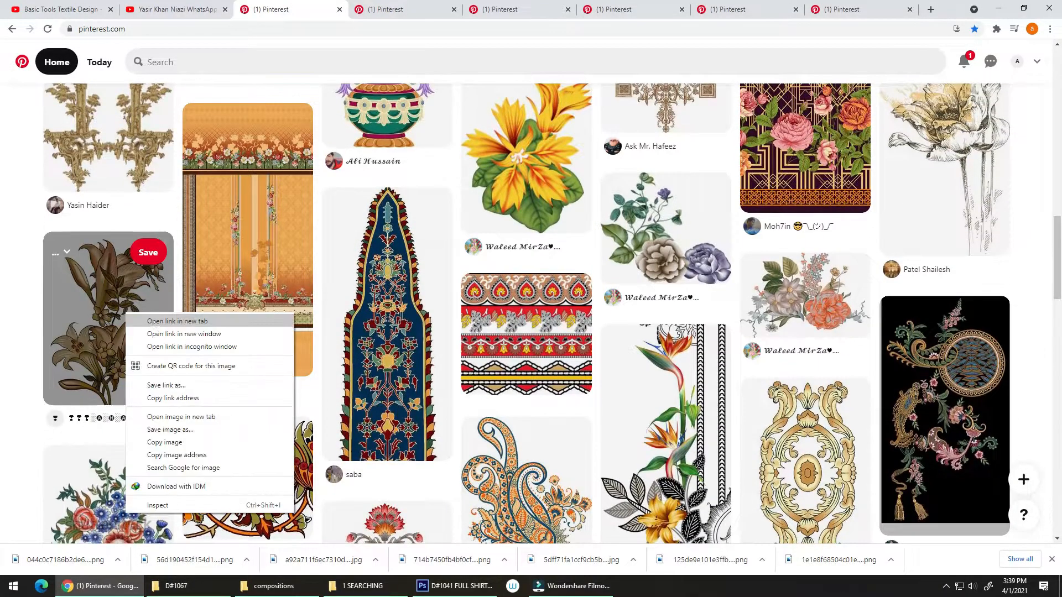
pyautogui.click(166, 321)
# Continue through the home feed and open the tall orange flower branch pin by Alpha Studio in a new browser tab
pyautogui.scroll(-5, 622, 358)
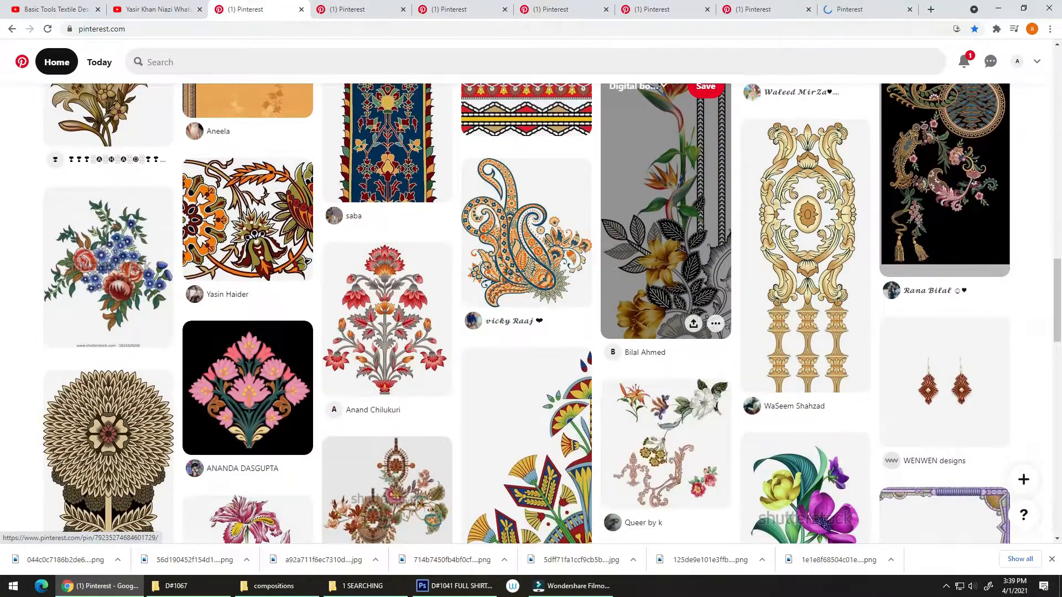
pyautogui.scroll(-2, 614, 341)
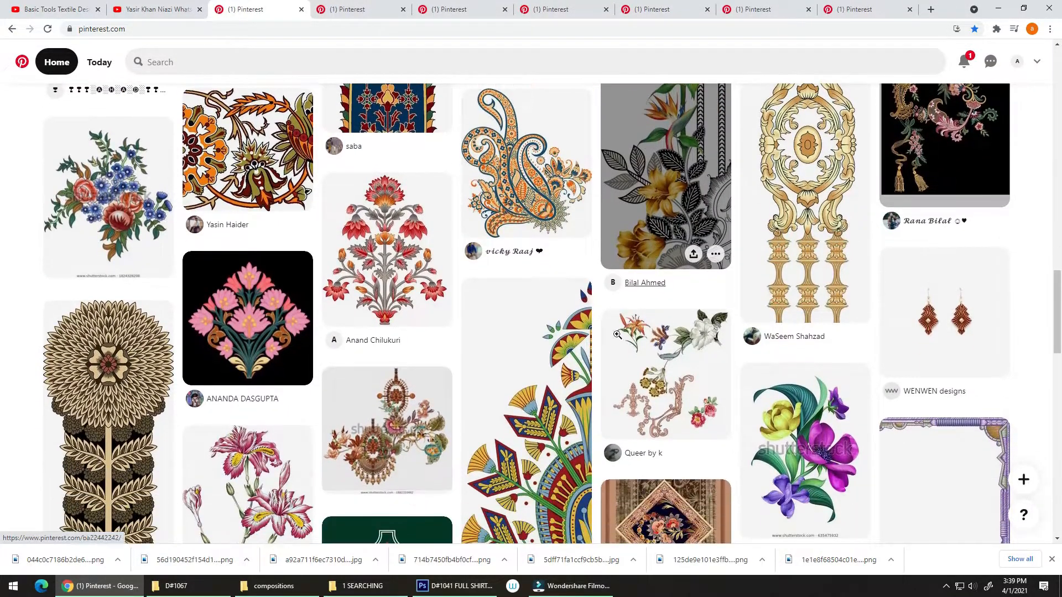
pyautogui.scroll(-2, 614, 341)
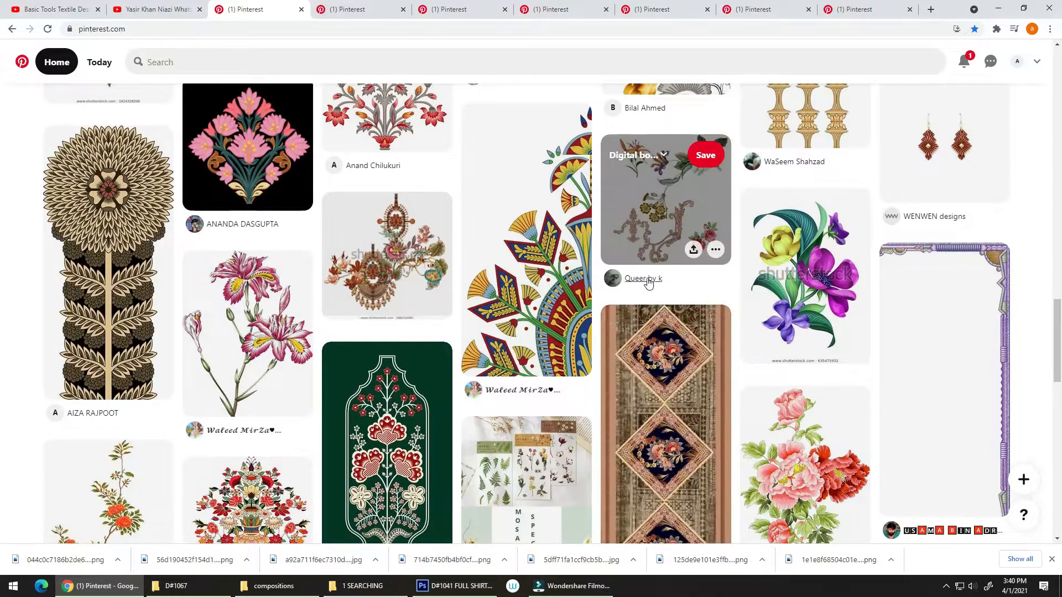
pyautogui.scroll(3, 614, 341)
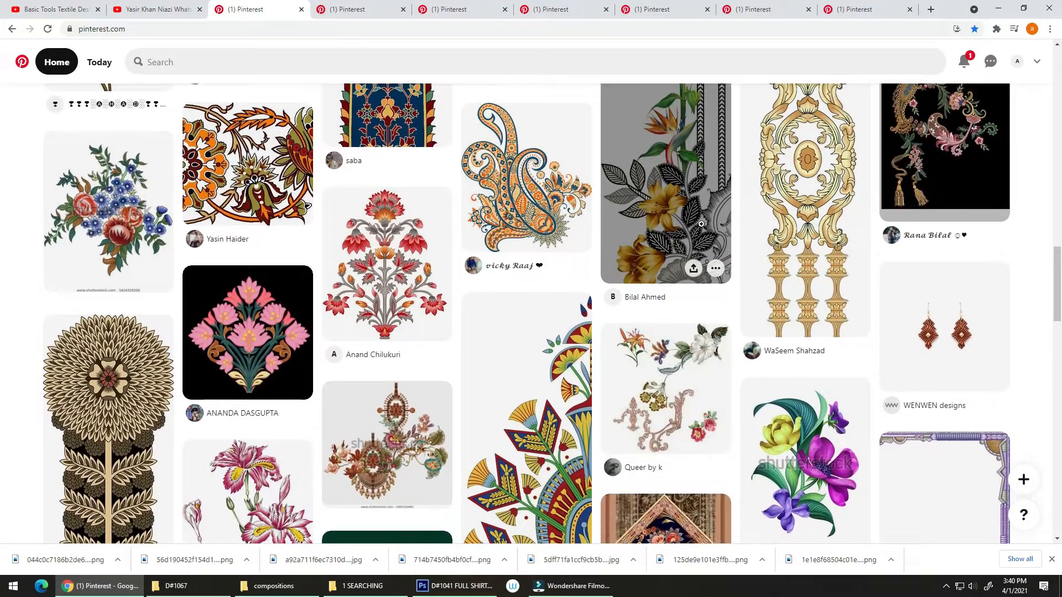
pyautogui.scroll(-9, 601, 333)
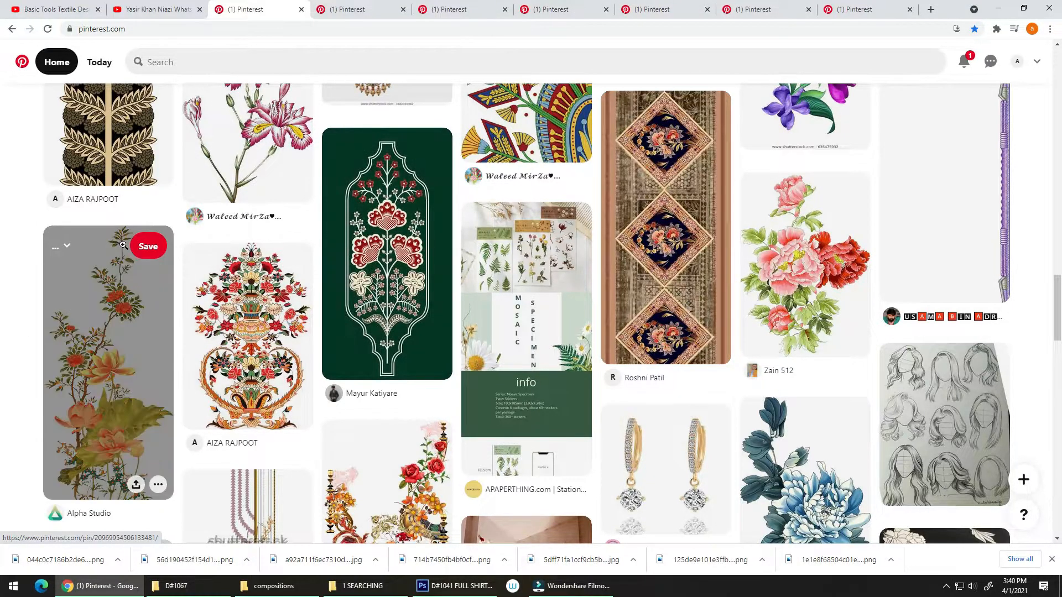
pyautogui.rightClick(115, 289)
pyautogui.click(152, 301)
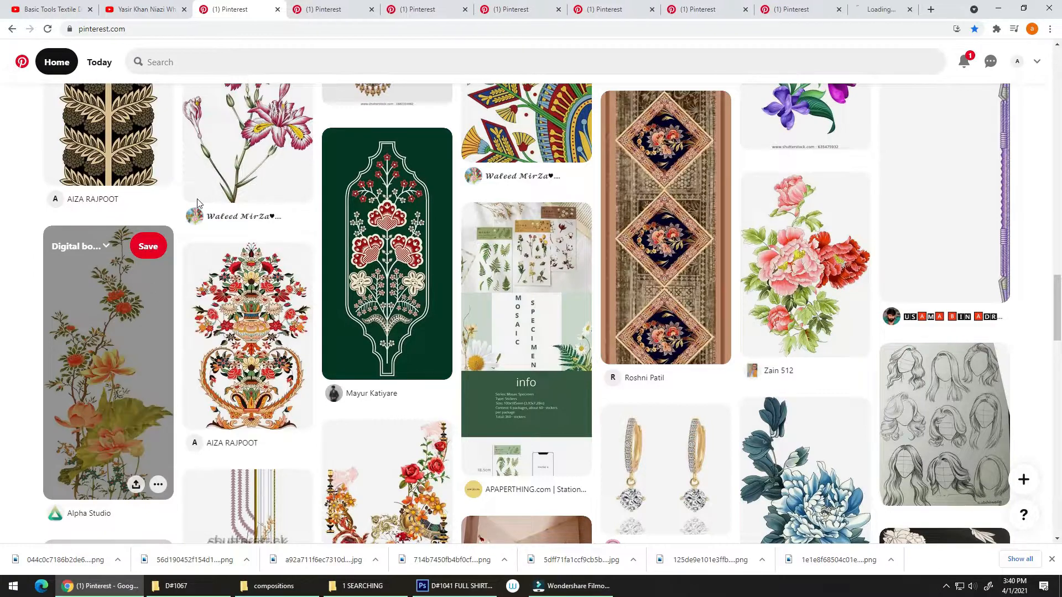
# Open the golden leaf pin's original image at full size, download it as a PNG and close the image tab
pyautogui.click(298, 9)
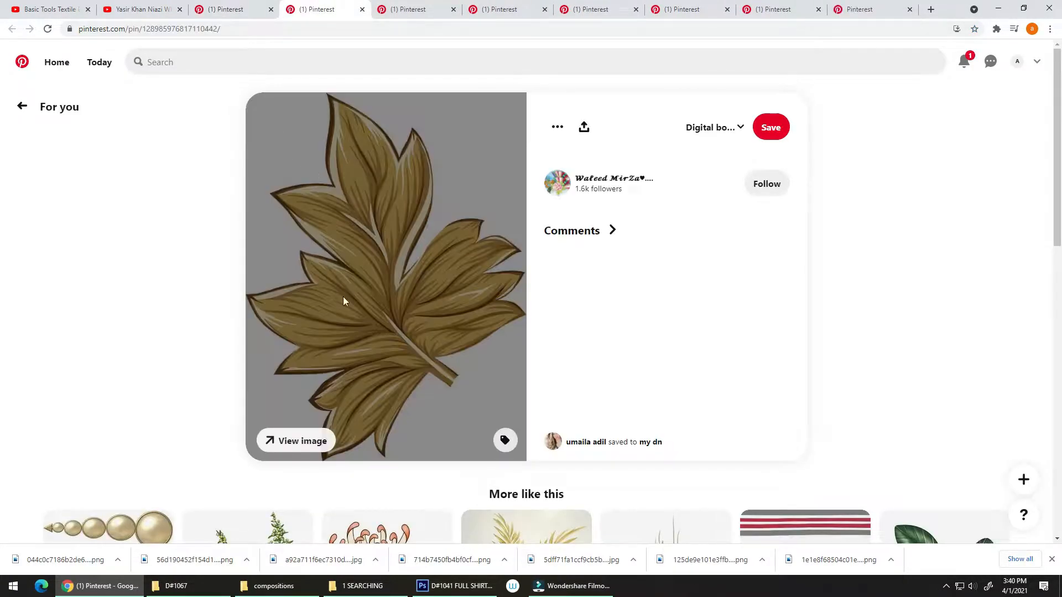
pyautogui.click(301, 439)
pyautogui.click(439, 275)
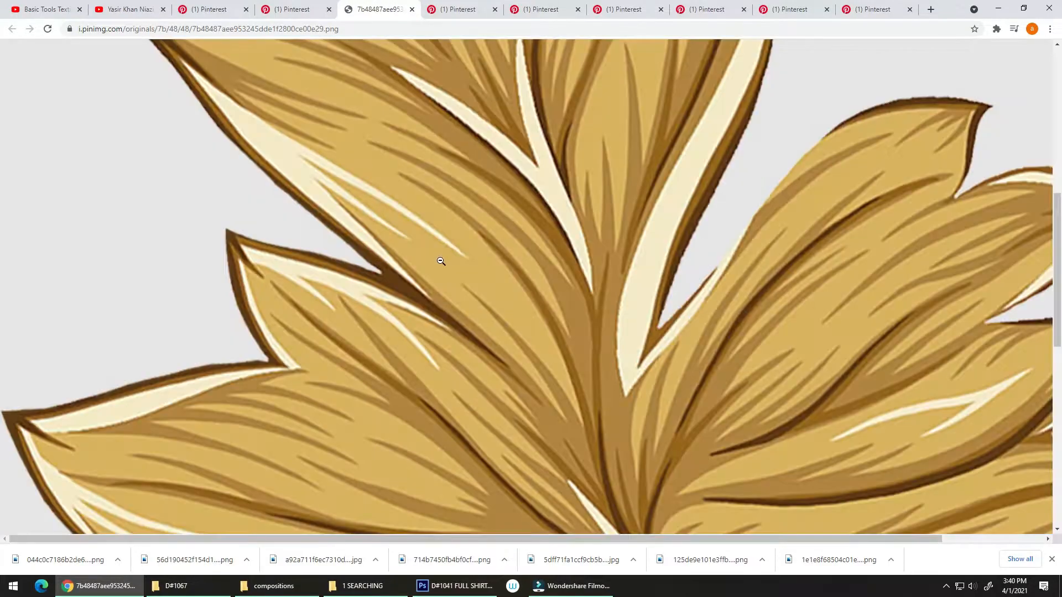
pyautogui.click(547, 281)
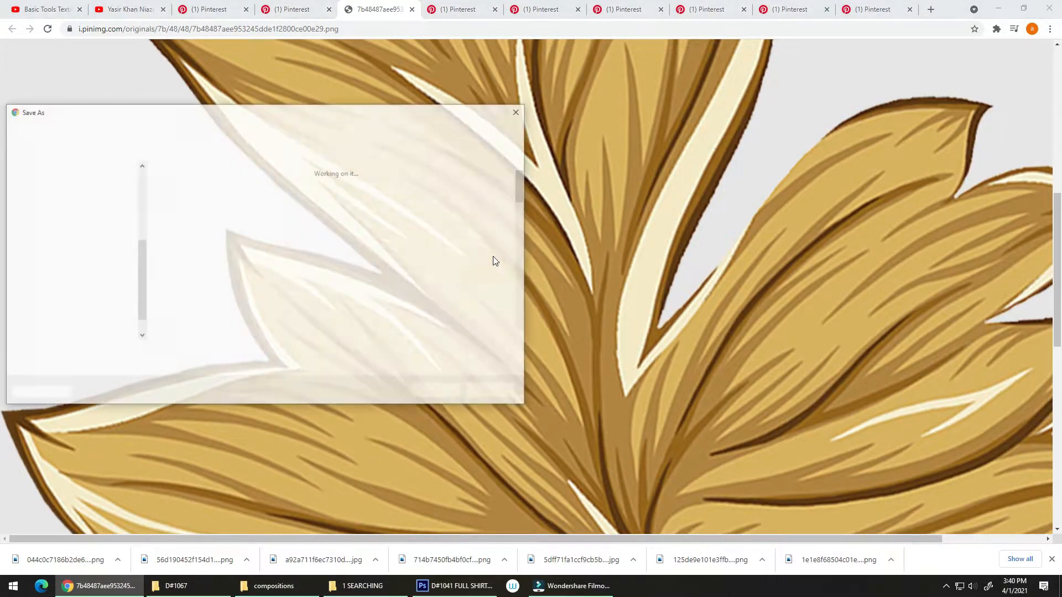
pyautogui.click(435, 390)
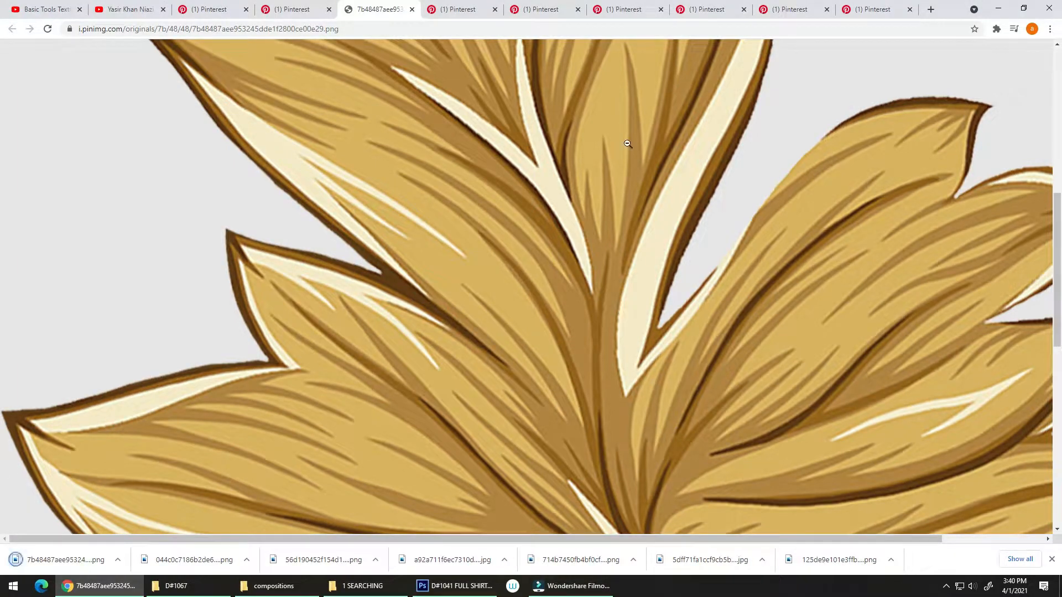
pyautogui.hotkey('ctrl', 'w')
# Look through the related pins of the golden leaf and the tassel swag for motifs, closing each pin's tab
pyautogui.scroll(-5, 374, 346)
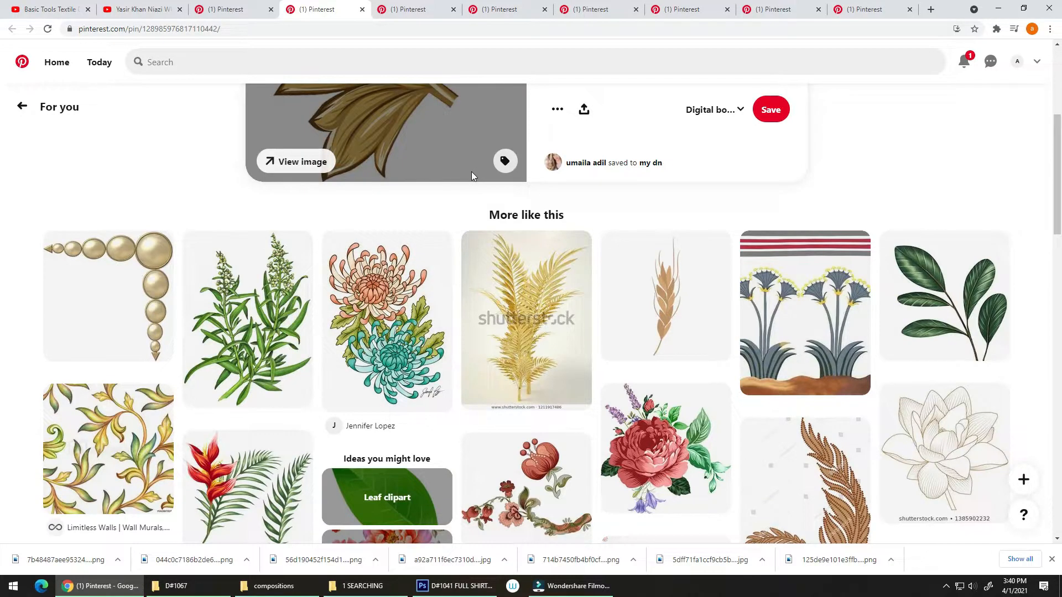
pyautogui.scroll(-3, 387, 238)
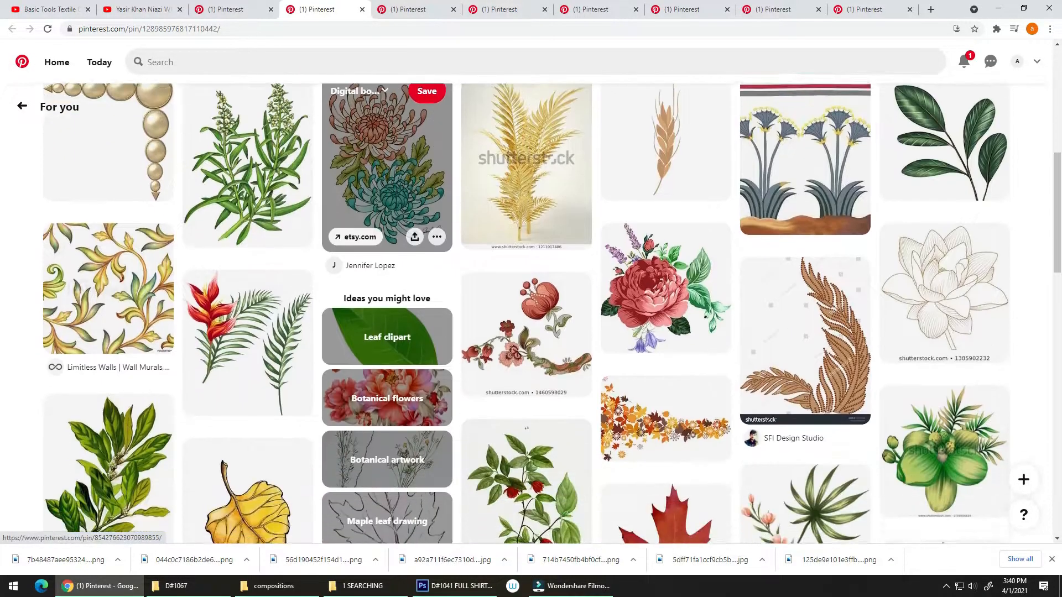
pyautogui.scroll(-4, 428, 208)
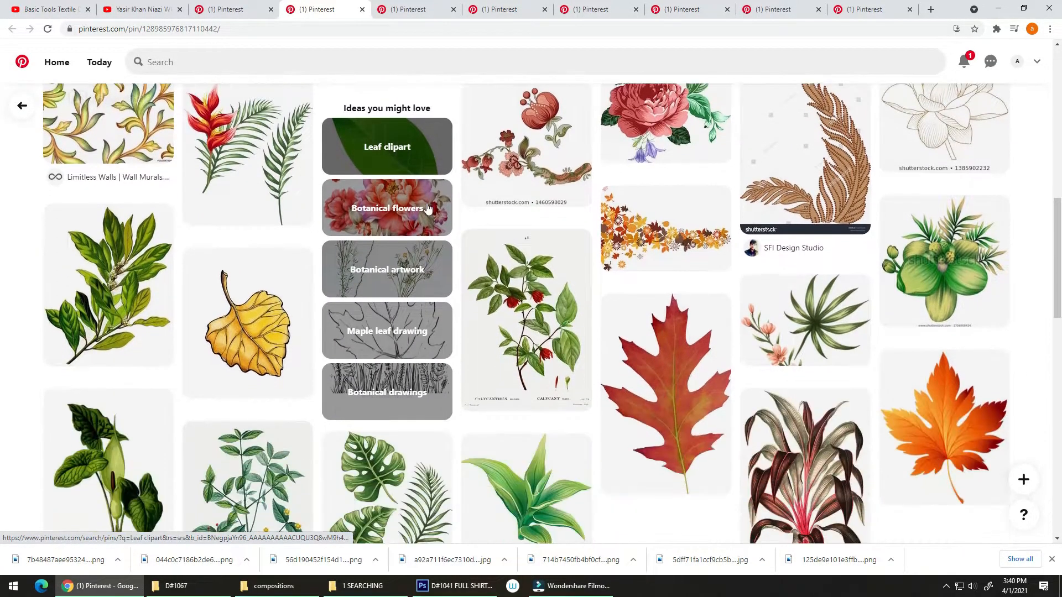
pyautogui.scroll(-3, 428, 208)
pyautogui.scroll(-3, 422, 233)
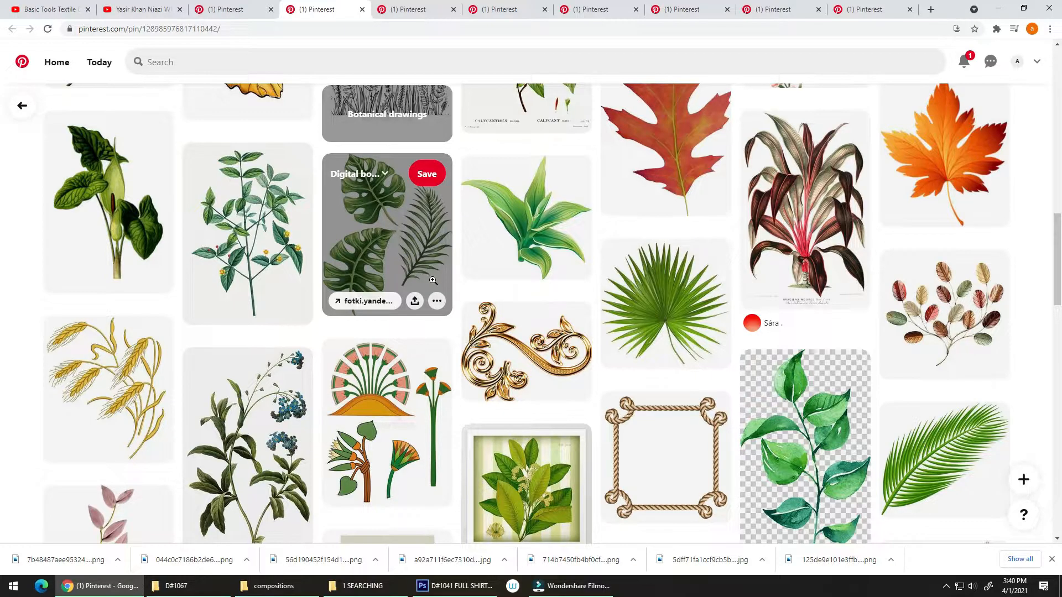
pyautogui.scroll(-6, 423, 284)
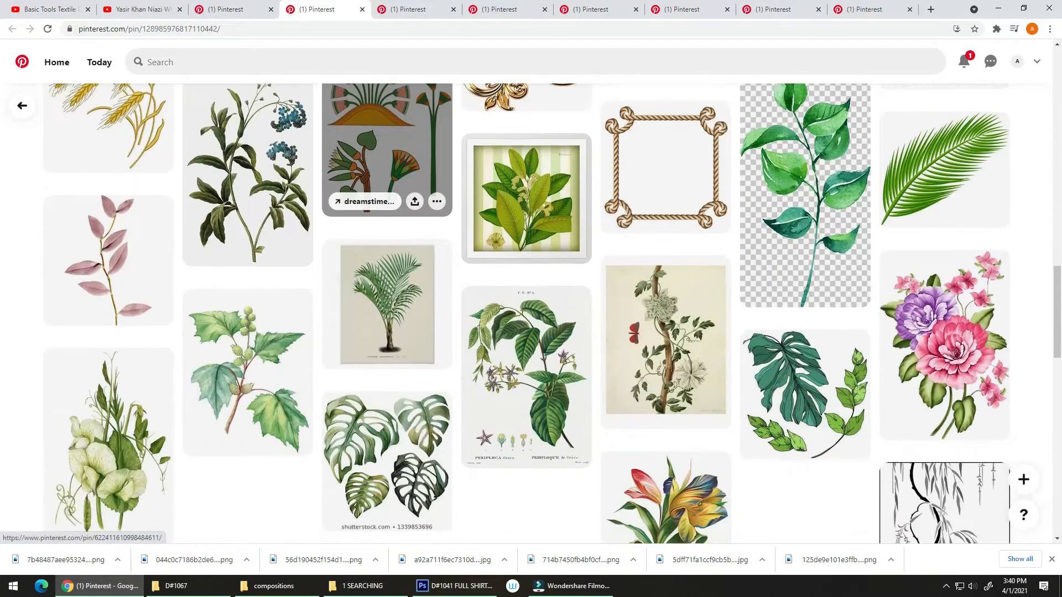
pyautogui.hotkey('ctrl', 'w')
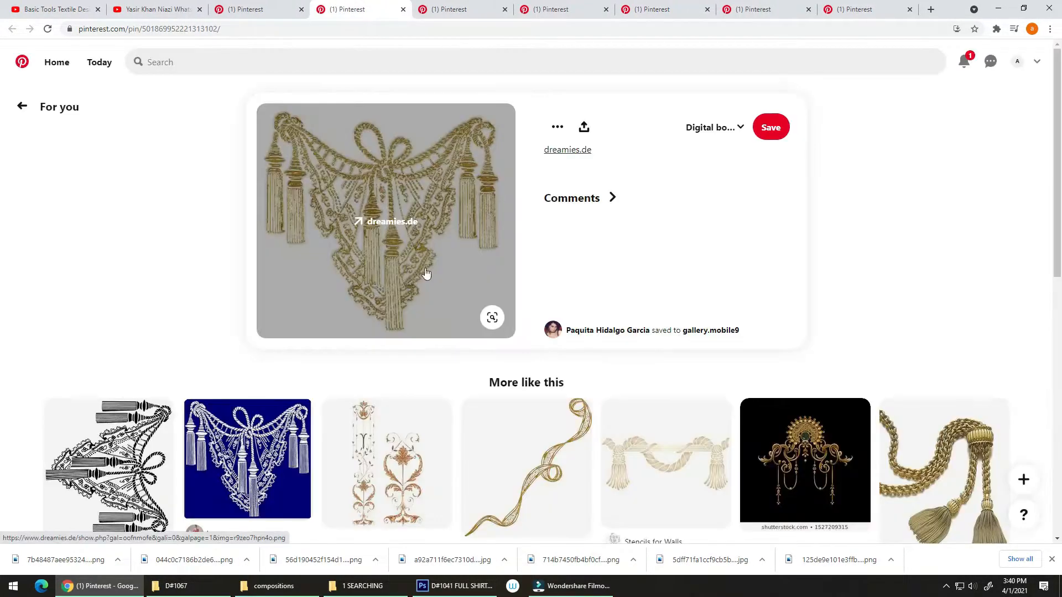
pyautogui.scroll(-11, 439, 248)
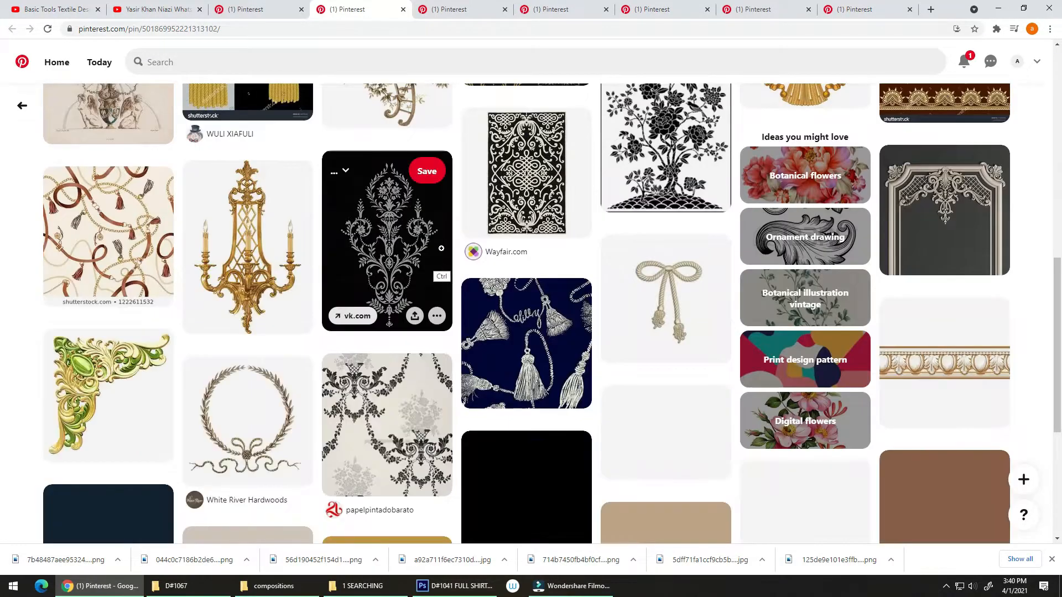
pyautogui.hotkey('ctrl', 'w')
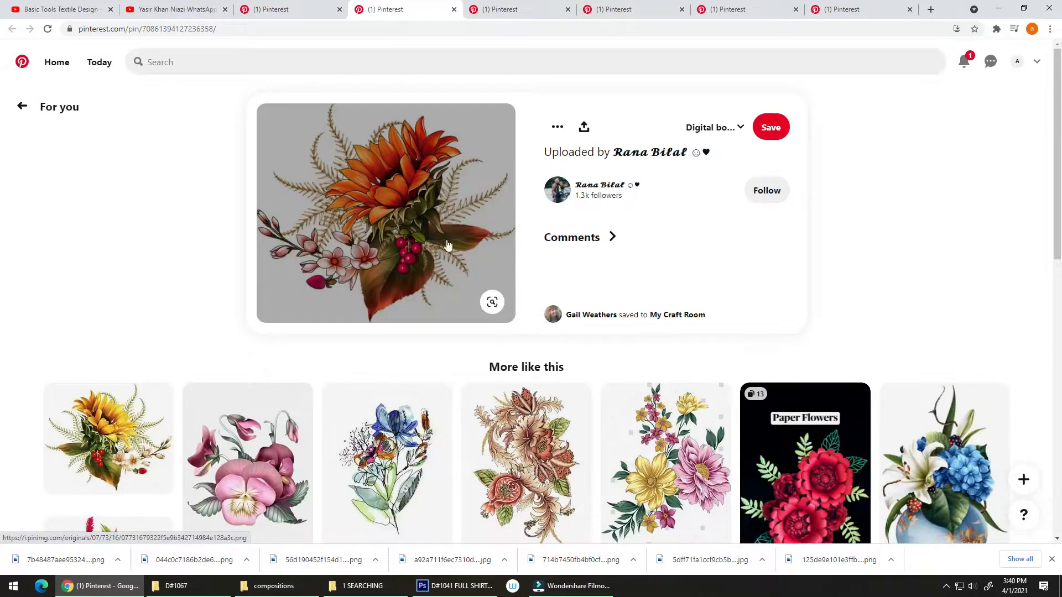
# View the orange flower bouquet at full size, then close its tabs and the dragon and phoenix pin
pyautogui.click(448, 245)
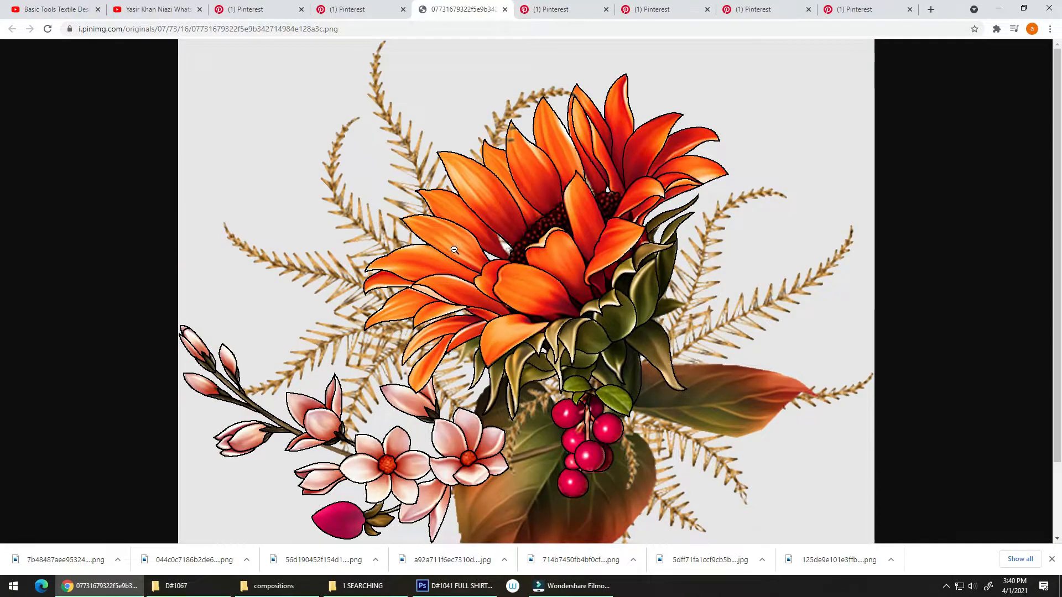
pyautogui.hotkey('ctrl', 'w')
pyautogui.scroll(-3, 440, 247)
pyautogui.hotkey('ctrl', 'w')
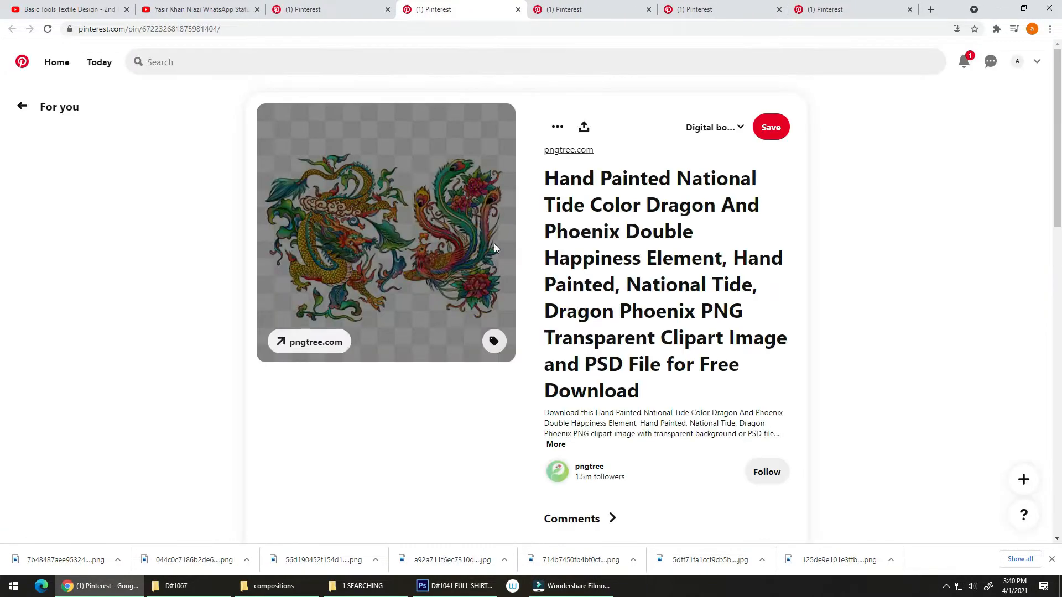
pyautogui.hotkey('ctrl', 'w')
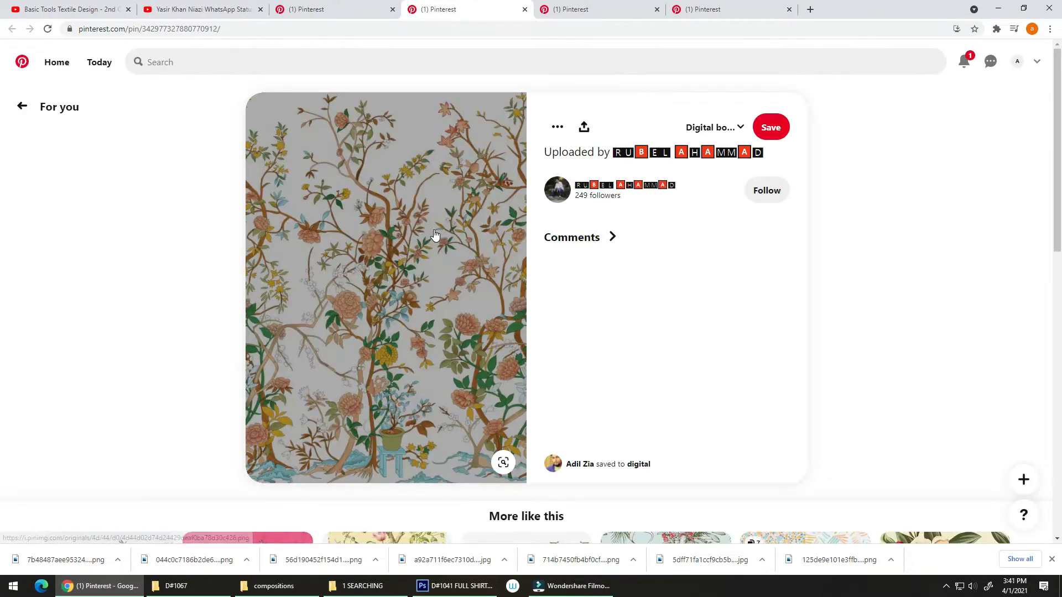
# Save the flowering tree pattern's full-size PNG to the 1 SEARCHING folder and return to its related pins
pyautogui.click(451, 264)
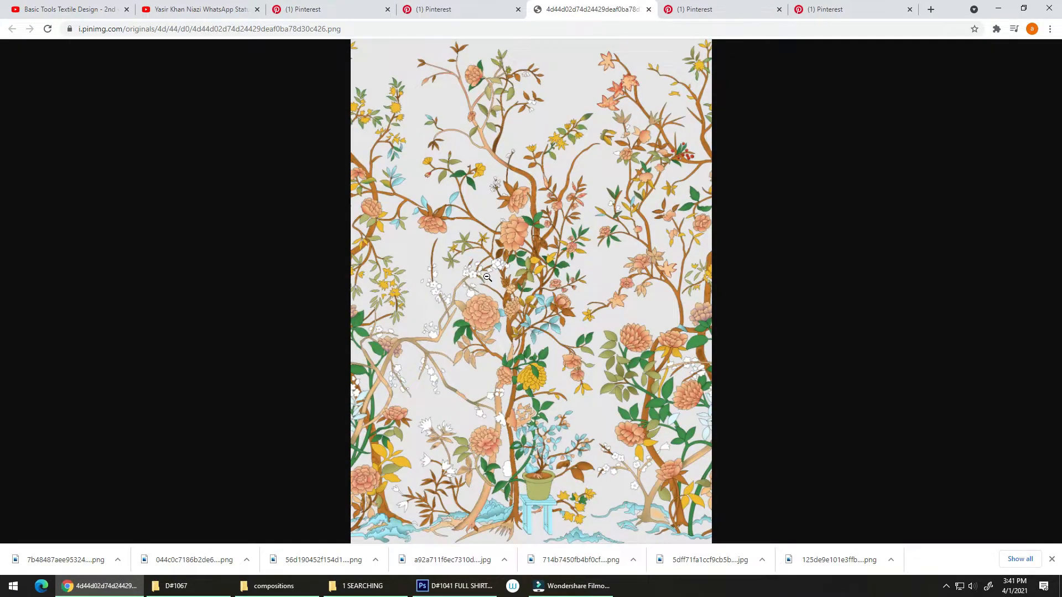
pyautogui.click(487, 277)
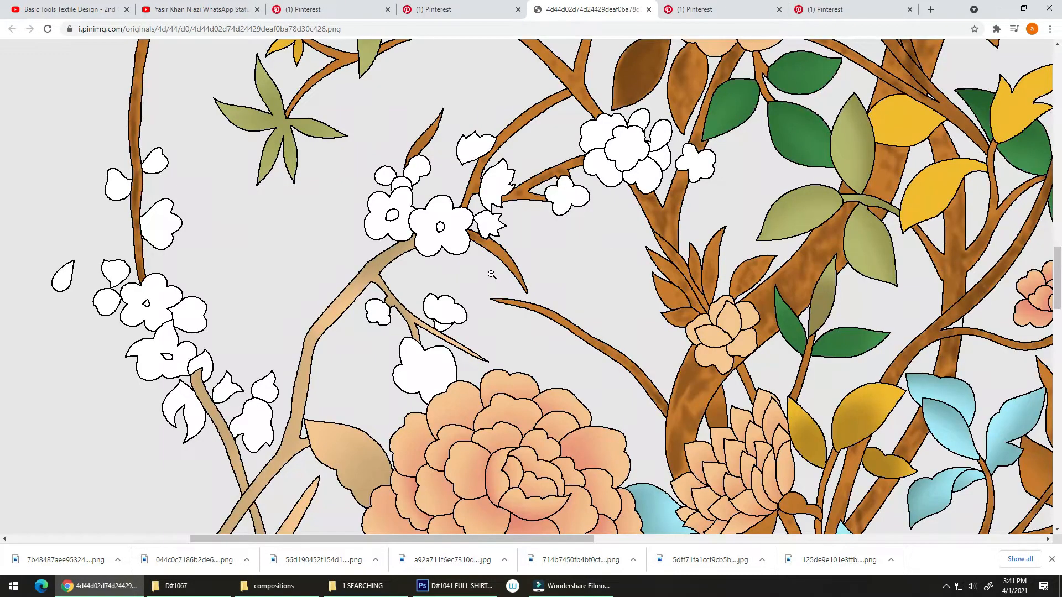
pyautogui.rightClick(495, 278)
pyautogui.click(506, 299)
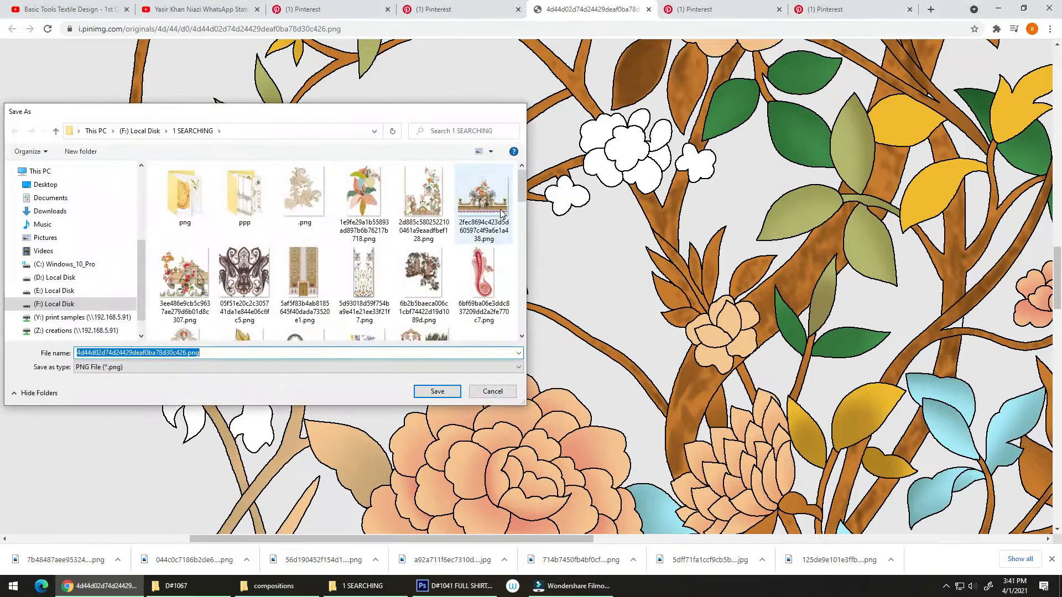
pyautogui.press('Return')
pyautogui.hotkey('ctrl', 'w')
pyautogui.scroll(-6, 531, 238)
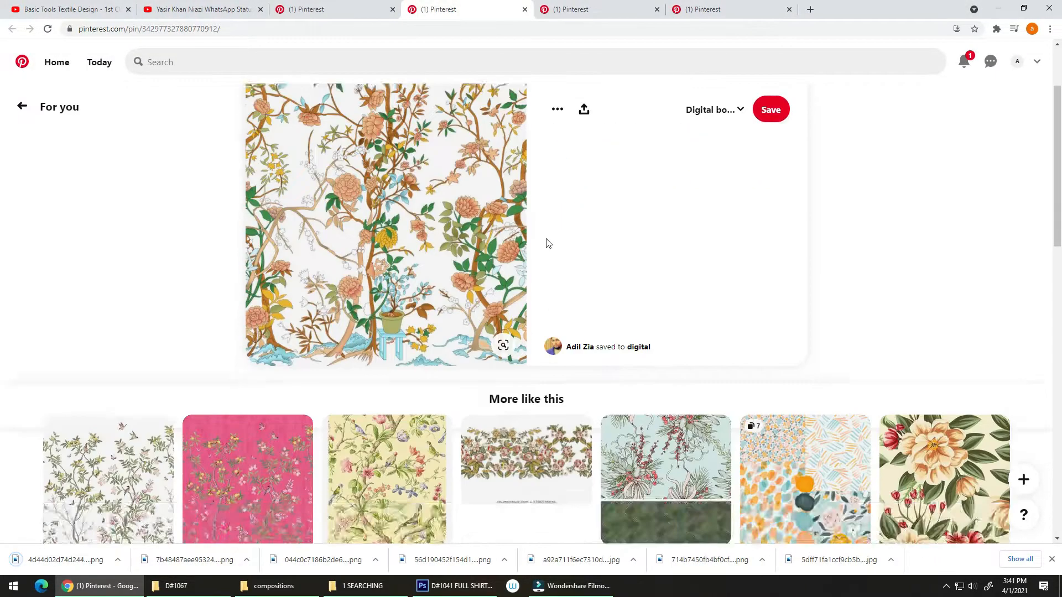